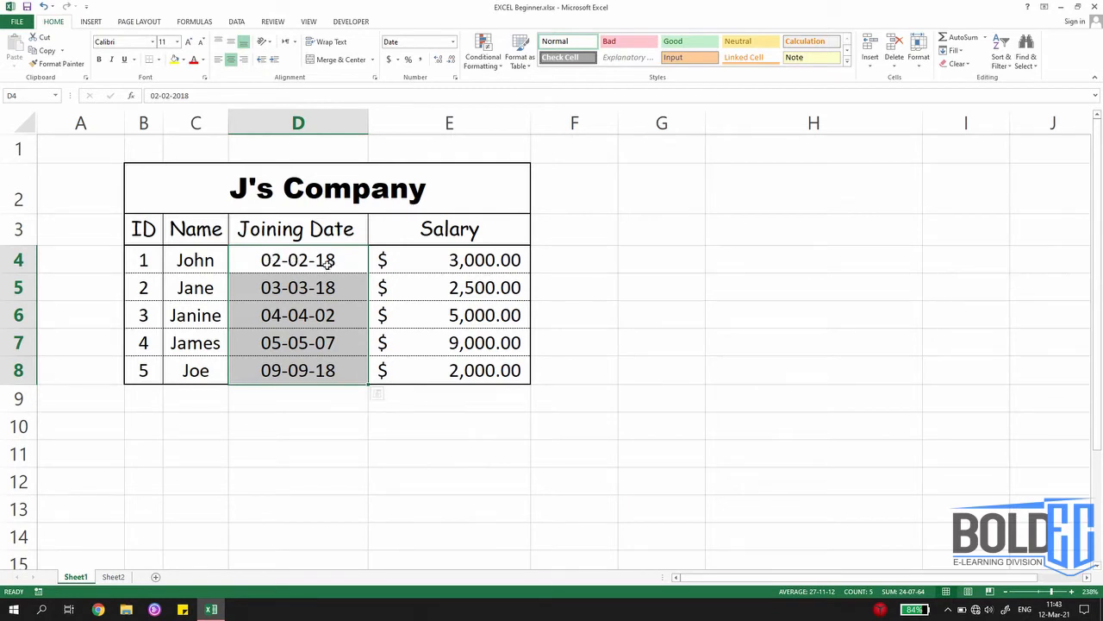
# - Apply the Long Date format to the joining dates in D4:D8
pyautogui.click(306, 266)
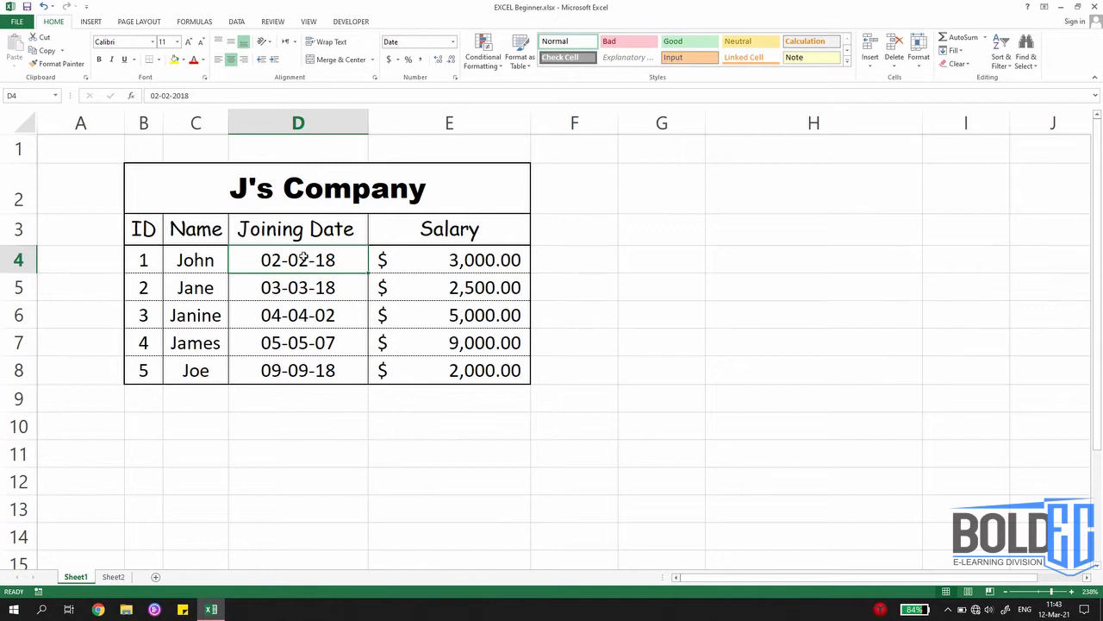
pyautogui.moveTo(303, 257); pyautogui.dragTo(288, 382)
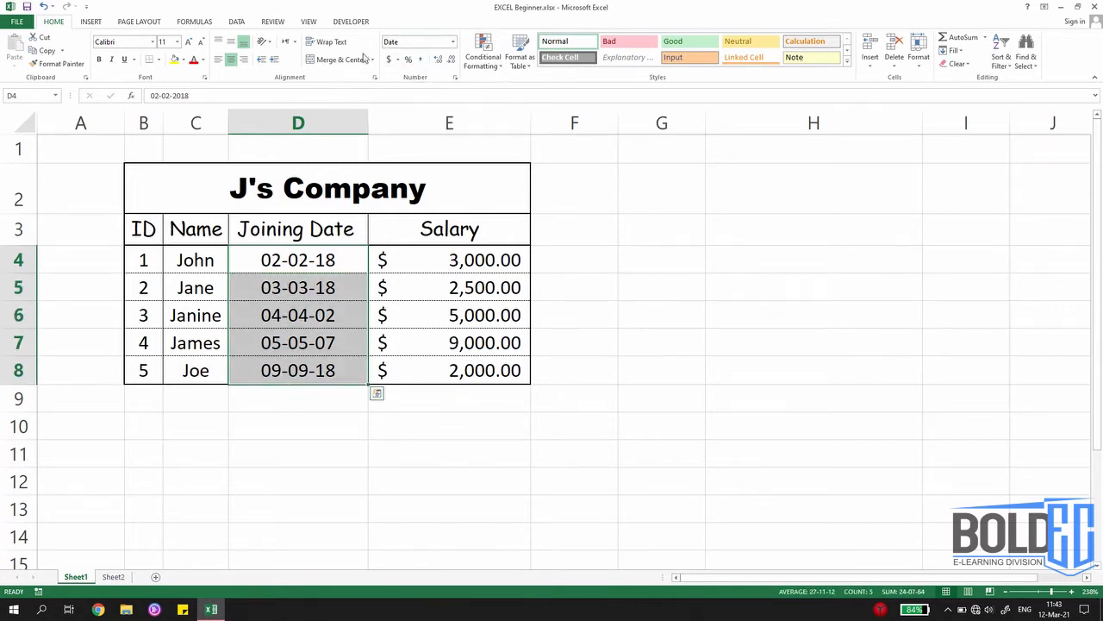
pyautogui.click(454, 42)
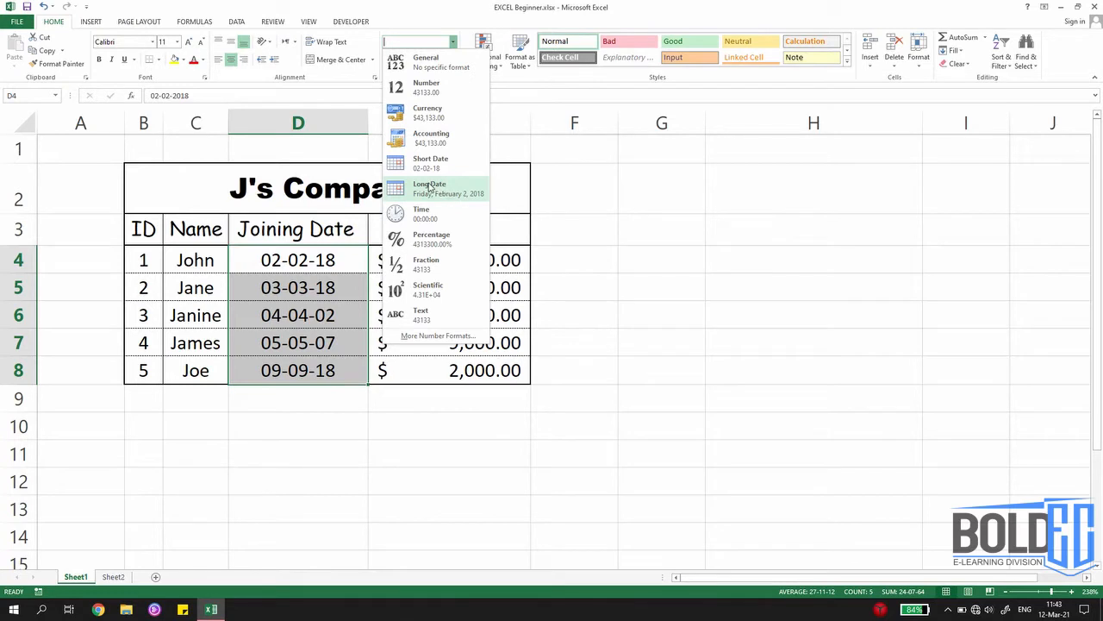
pyautogui.click(434, 193)
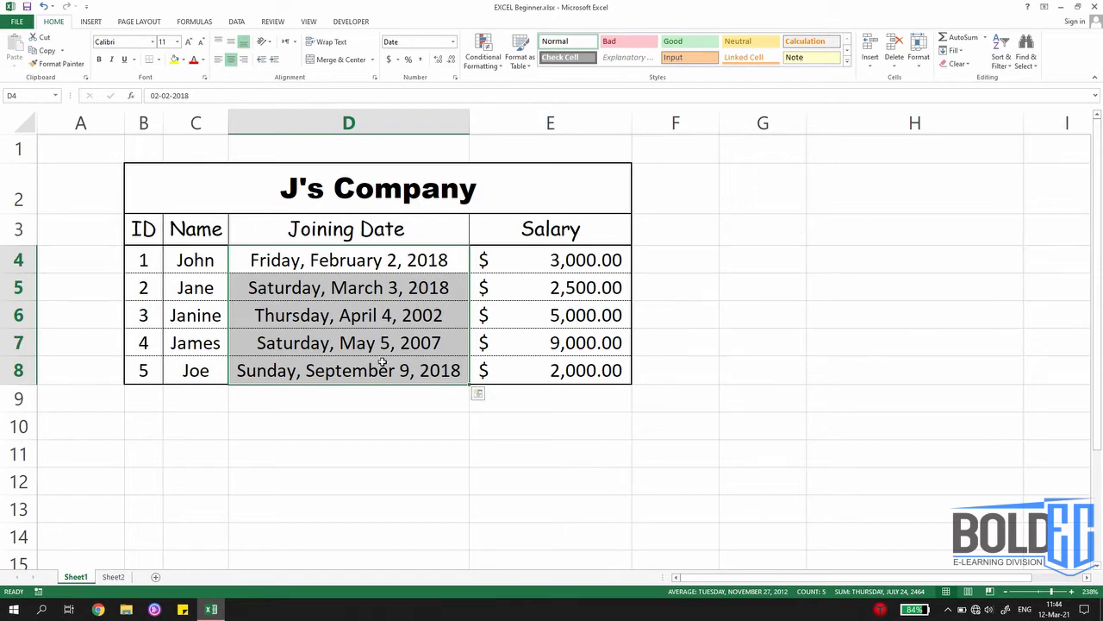
# - Set the joining dates in D4:D8 to the Short Date format
pyautogui.click(453, 42)
pyautogui.click(433, 188)
pyautogui.click(453, 42)
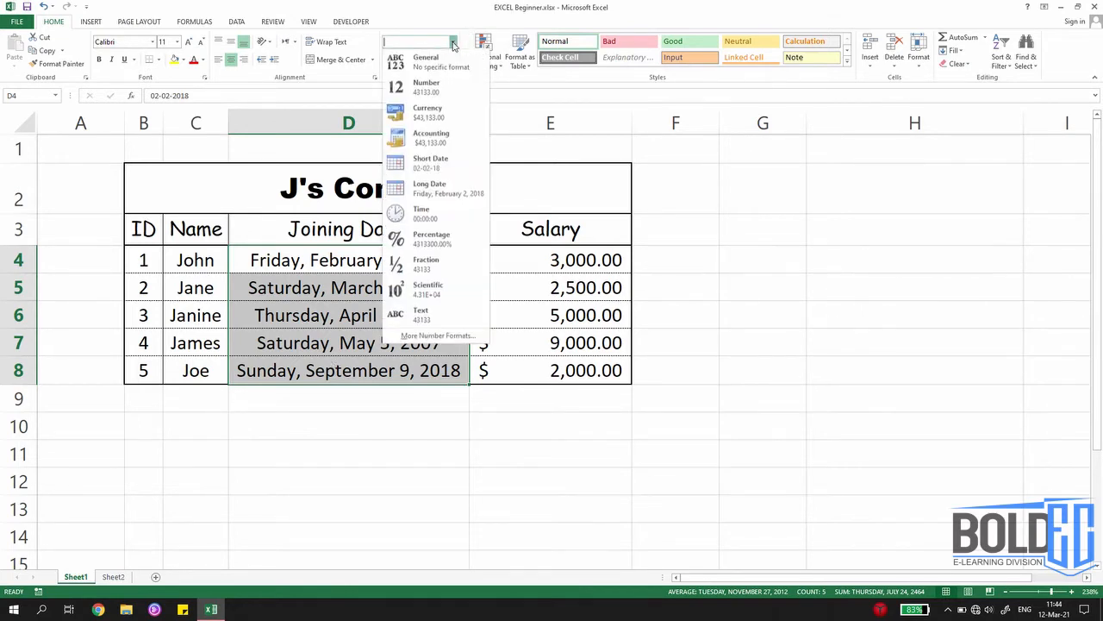
pyautogui.click(423, 163)
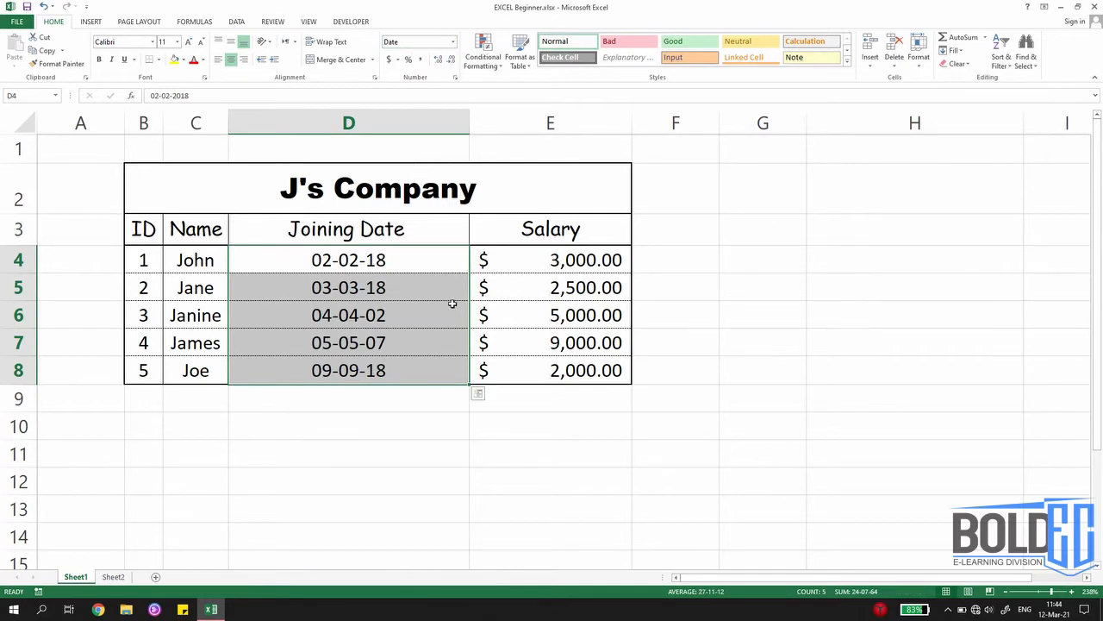
# - Apply the General number format to the salaries in E4:E8 and deselect the range
pyautogui.click(498, 286)
pyautogui.moveTo(506, 261); pyautogui.dragTo(500, 370)
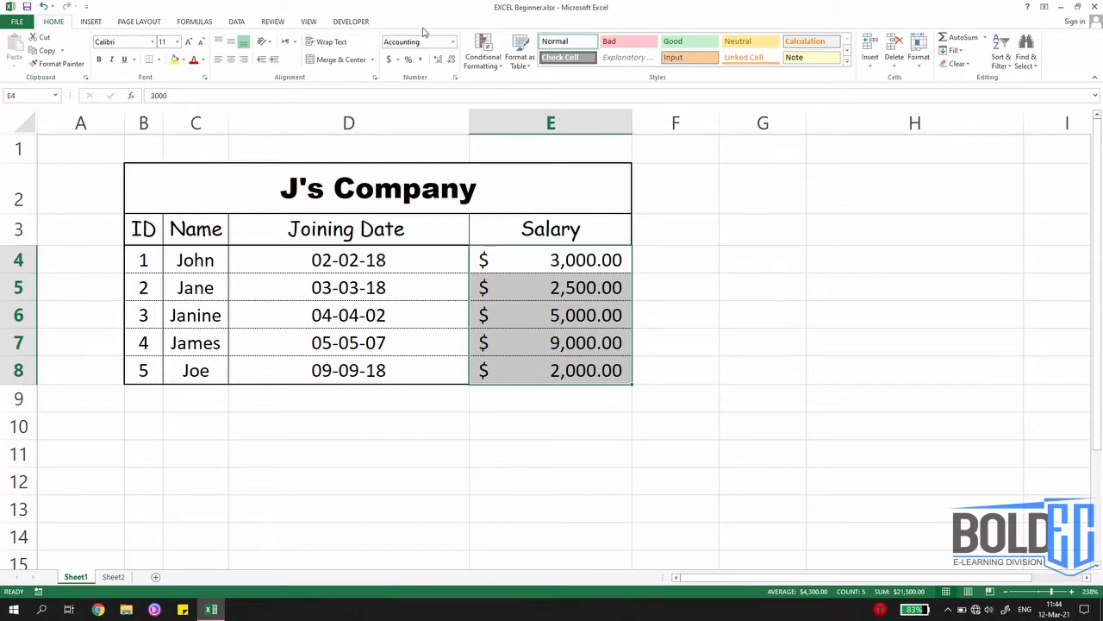
pyautogui.click(452, 43)
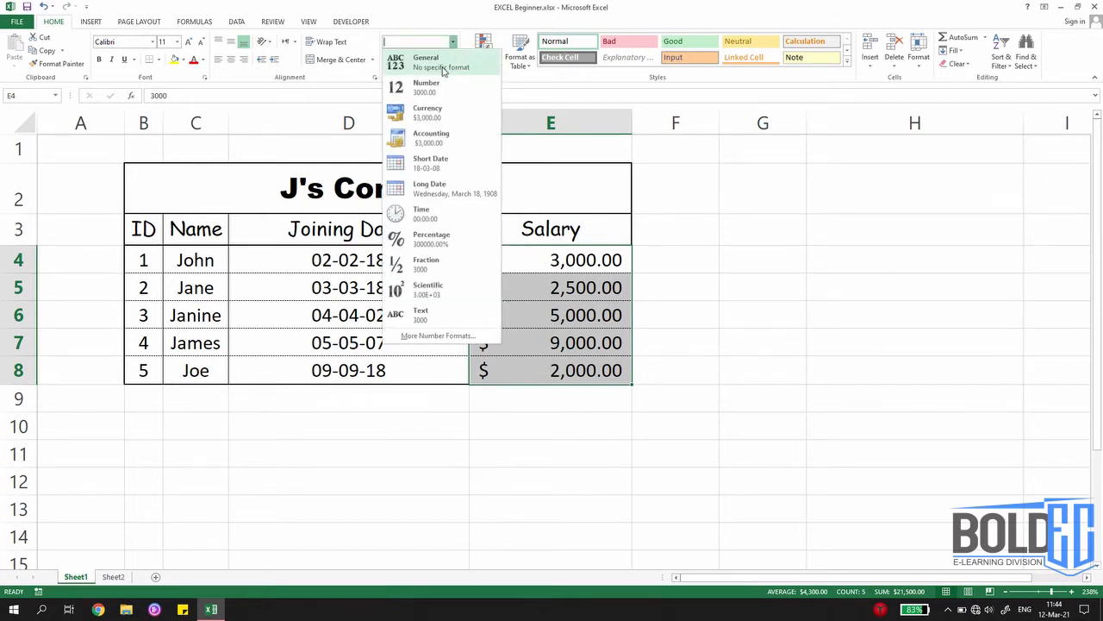
pyautogui.click(443, 69)
pyautogui.click(751, 278)
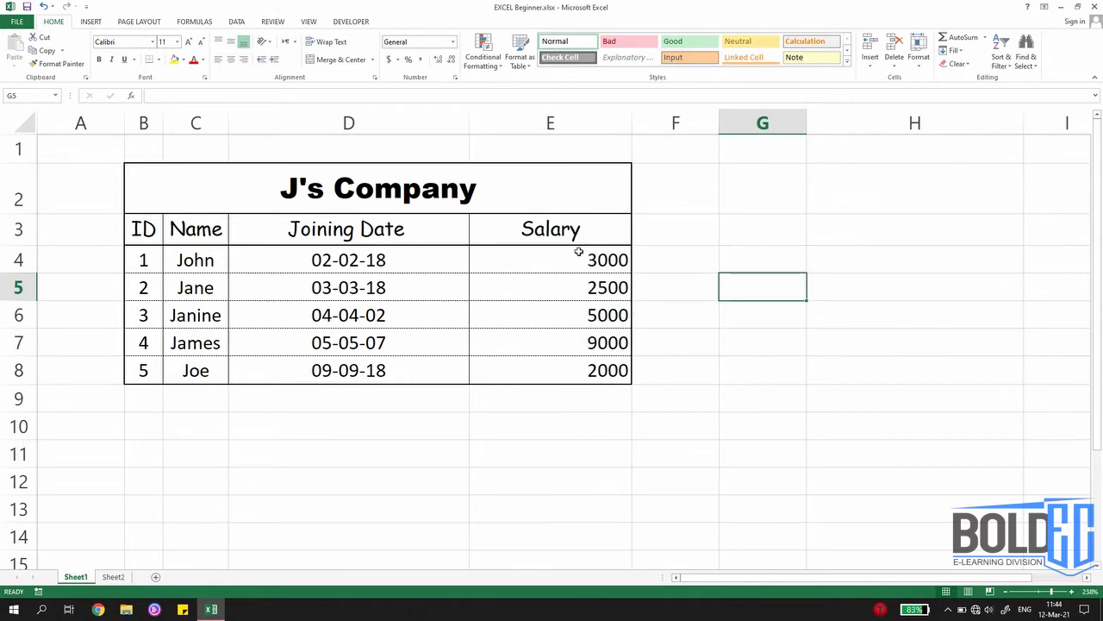
# - Format the salaries in E4:E8 as Currency and centre them horizontally
pyautogui.moveTo(581, 267); pyautogui.dragTo(572, 371)
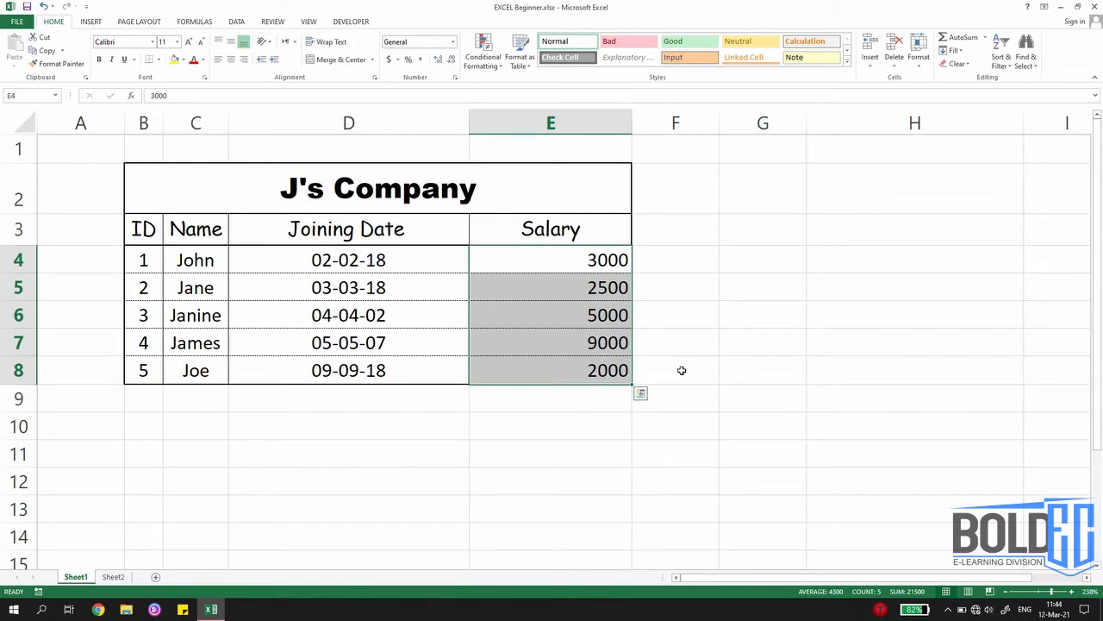
pyautogui.click(452, 43)
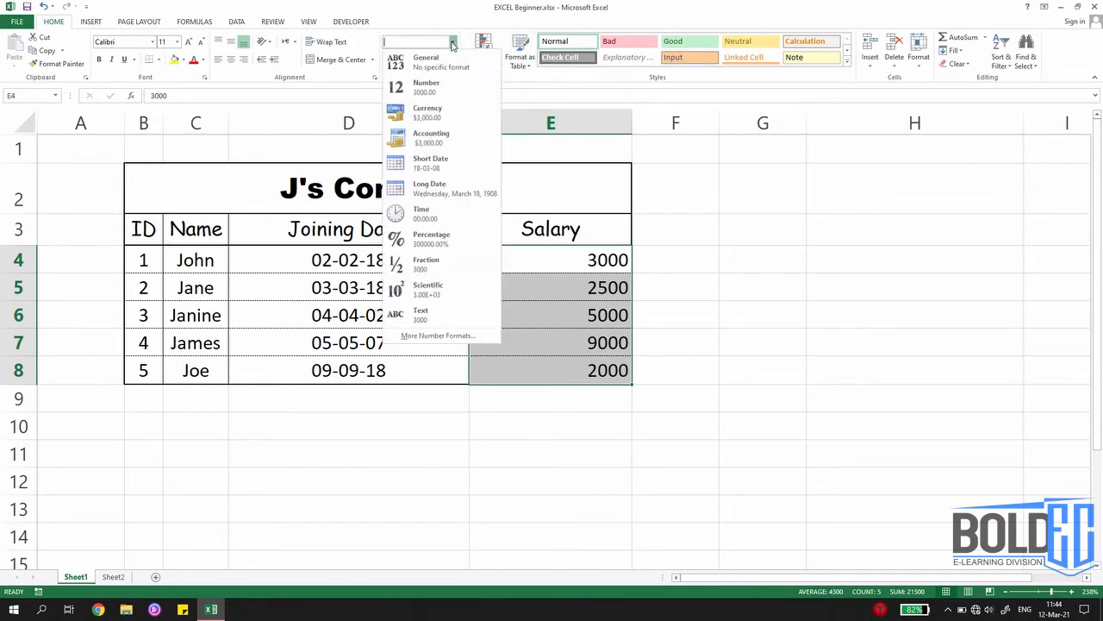
pyautogui.click(443, 117)
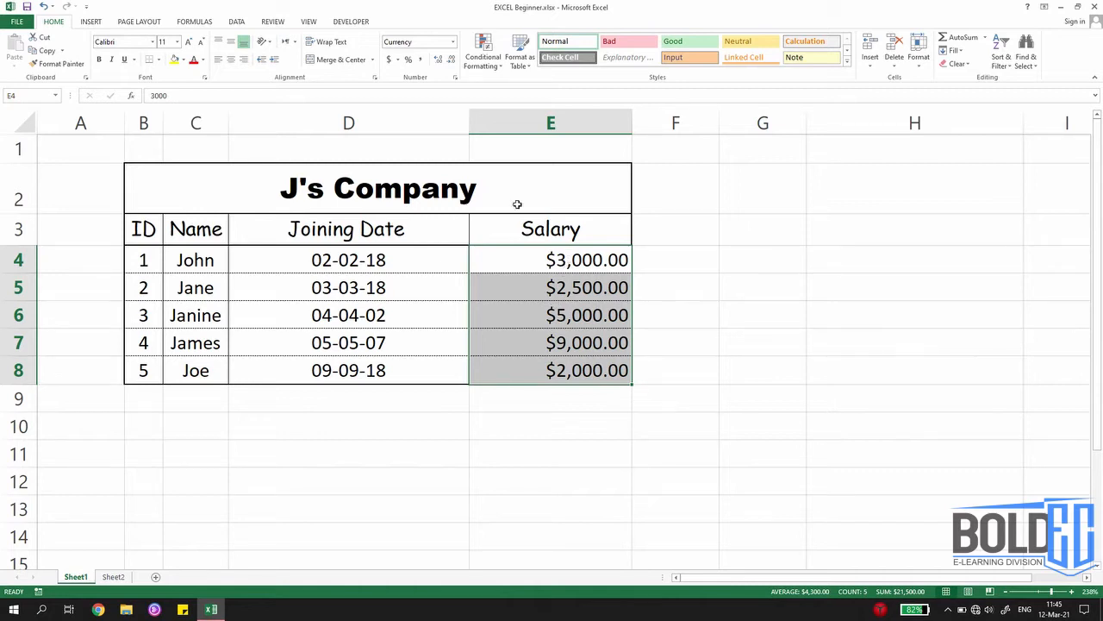
pyautogui.click(231, 62)
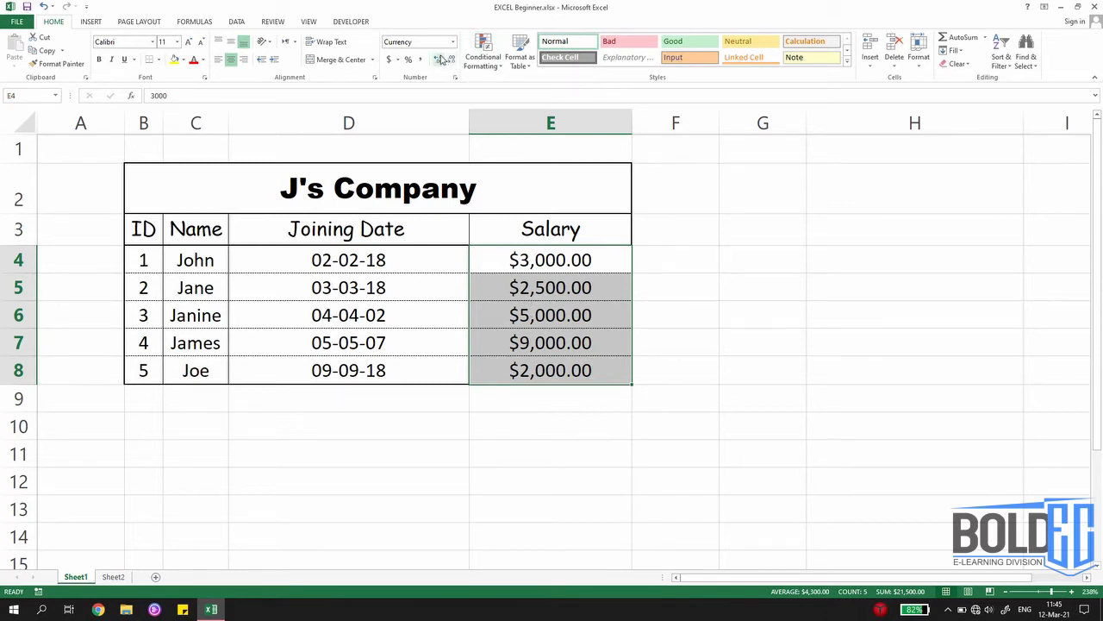
# - Increase the salaries in E4:E8 to four decimal places and reduce them to no decimals
pyautogui.click(439, 57)
pyautogui.click(440, 57)
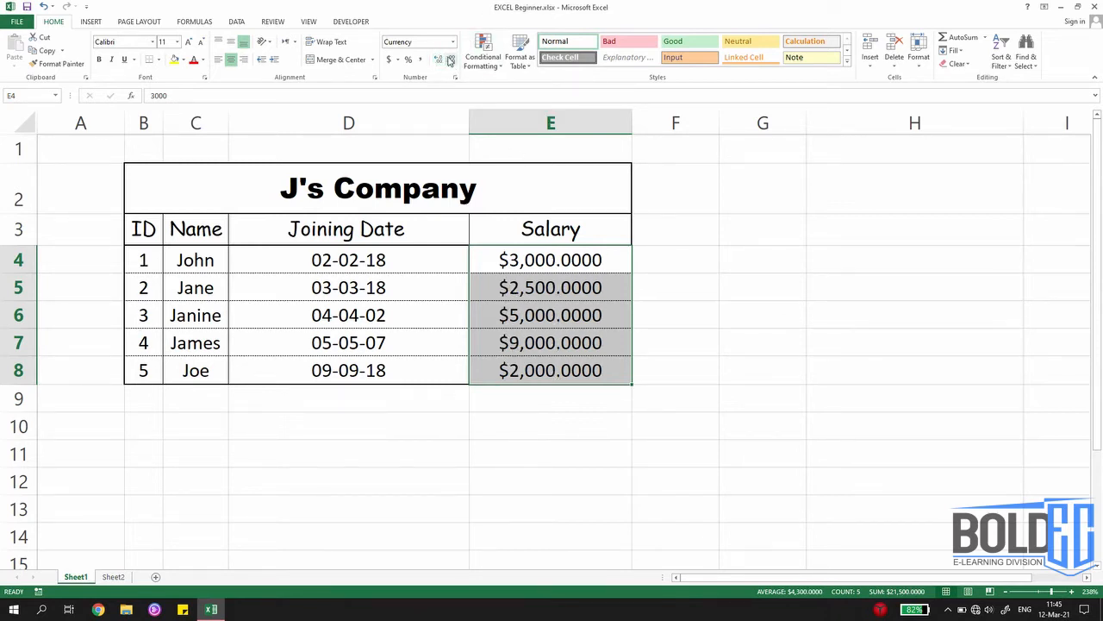
pyautogui.click(449, 58)
pyautogui.click(450, 59)
pyautogui.click(450, 59)
pyautogui.click(450, 59)
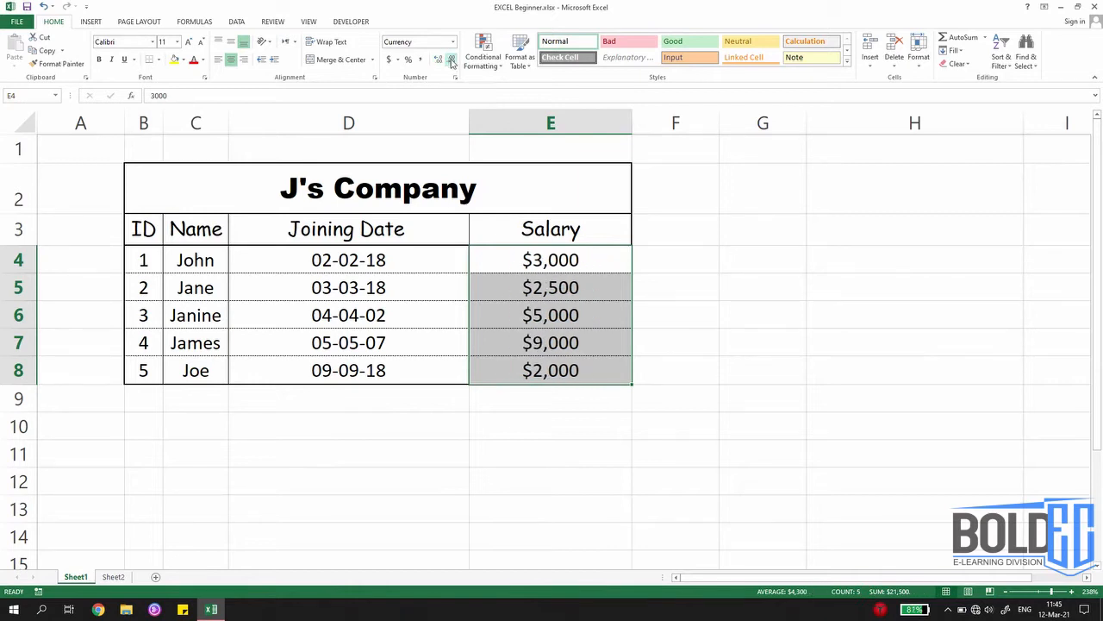
# - Format the salaries in E4:E8 as Accounting and try left alignment before setting them to centred
pyautogui.click(455, 44)
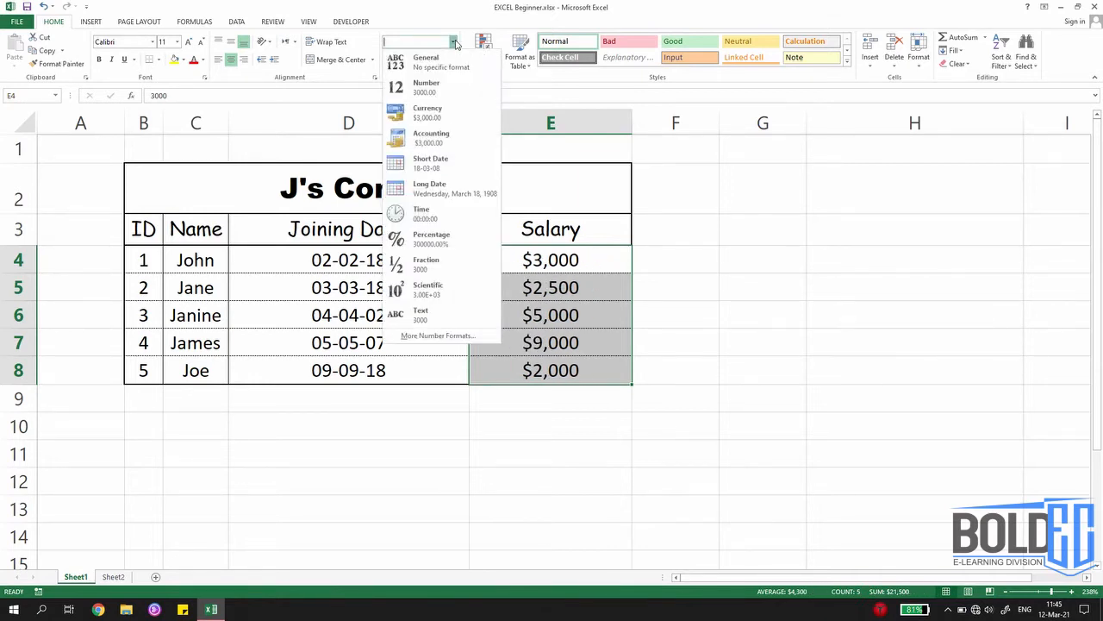
pyautogui.click(436, 137)
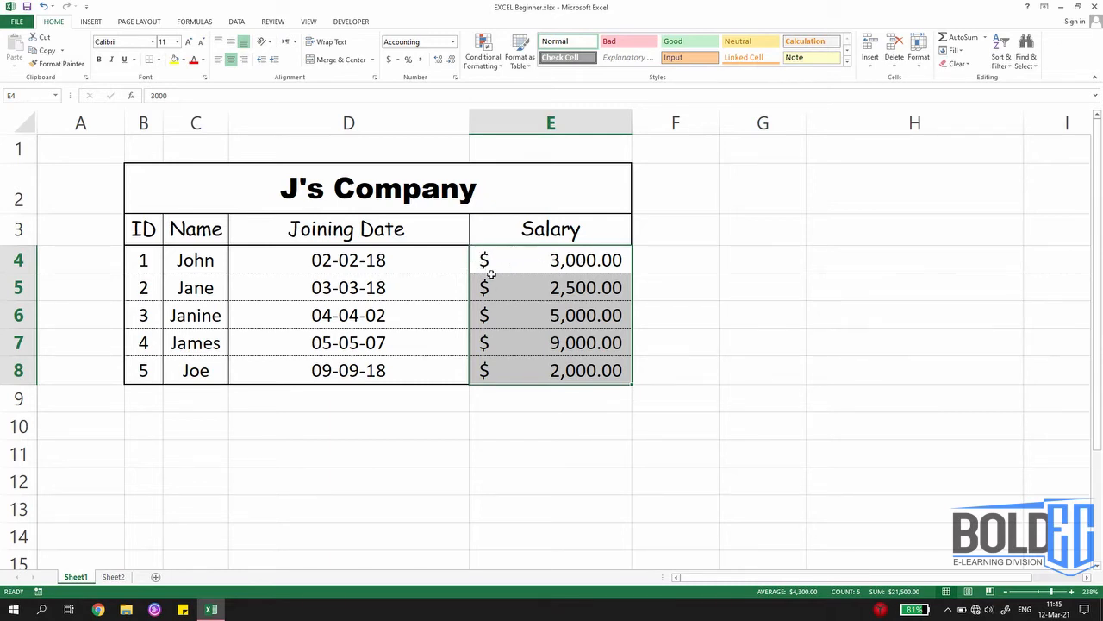
pyautogui.click(220, 62)
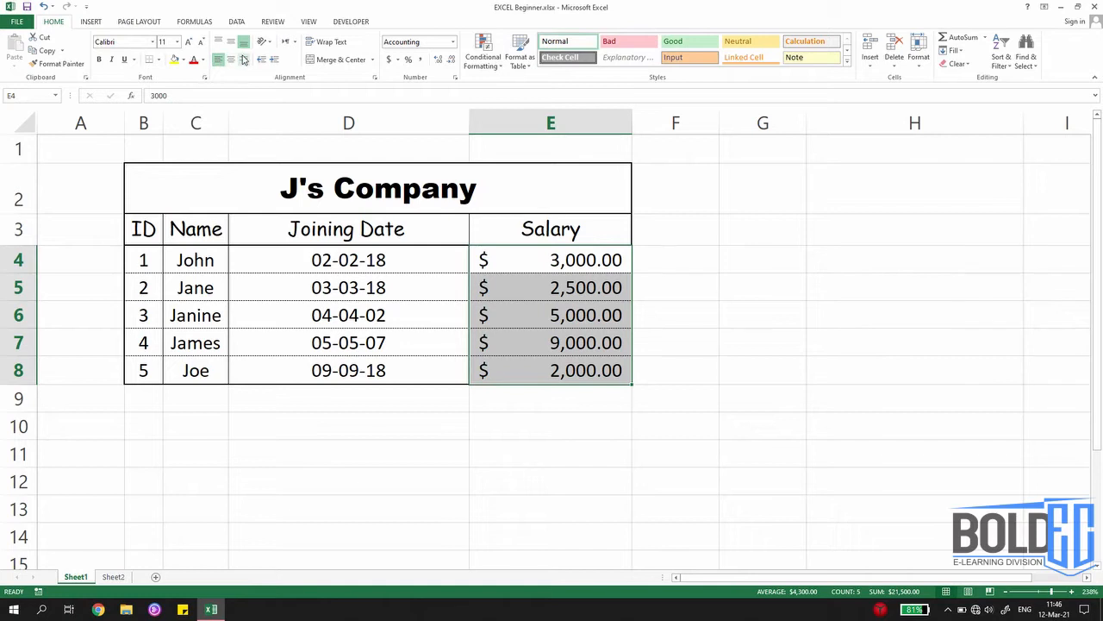
pyautogui.click(230, 60)
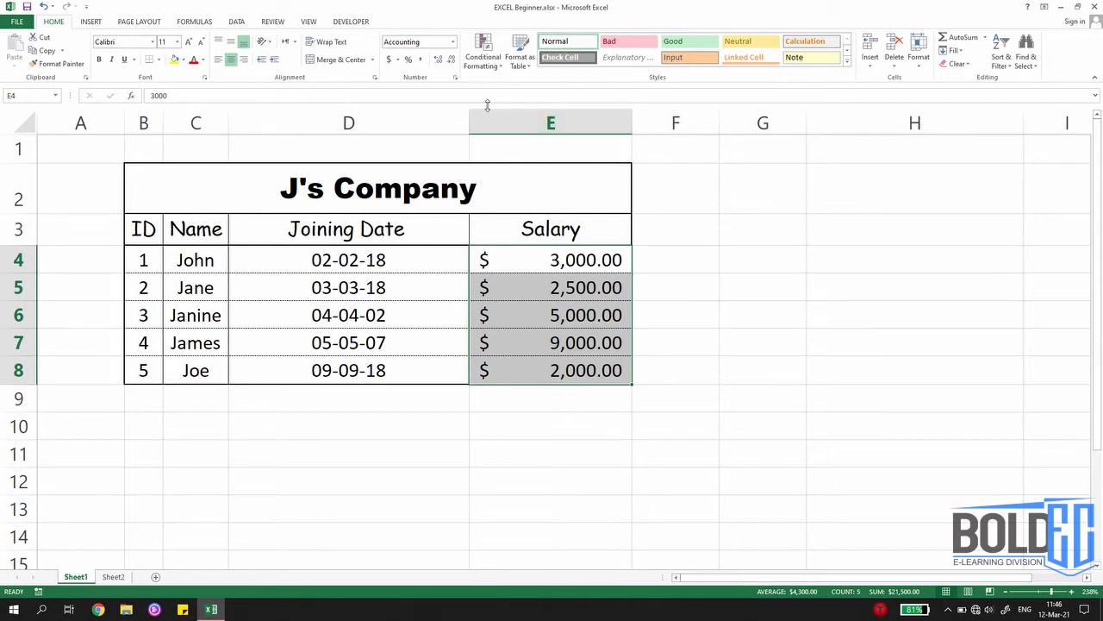
# - Remove both decimal places from the salaries in E4:E8 and reapply the standard Accounting format
pyautogui.click(448, 59)
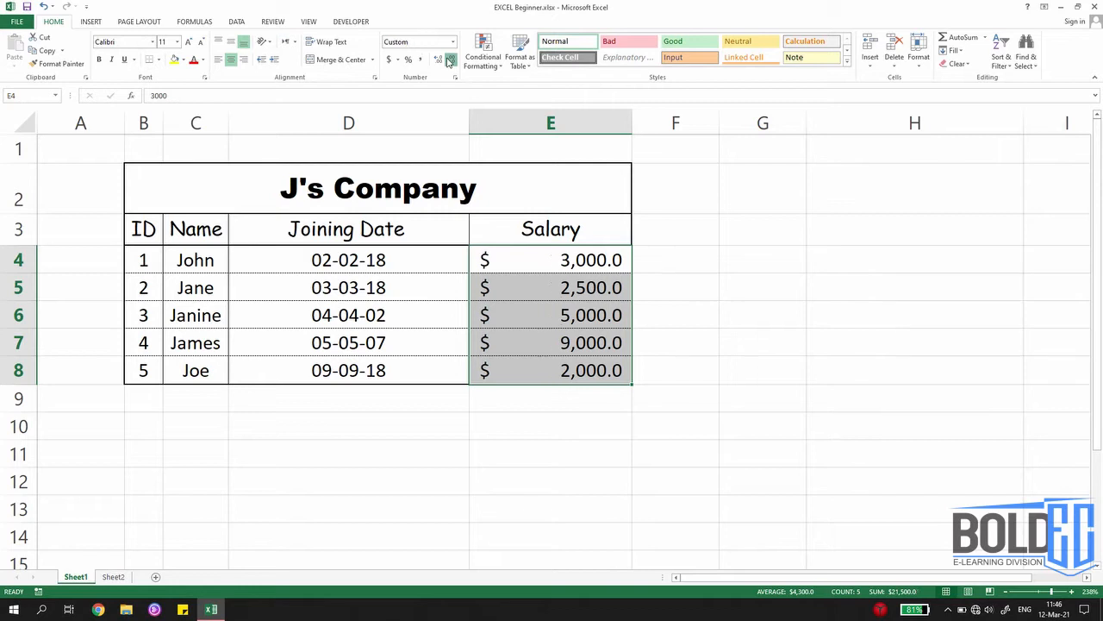
pyautogui.click(448, 59)
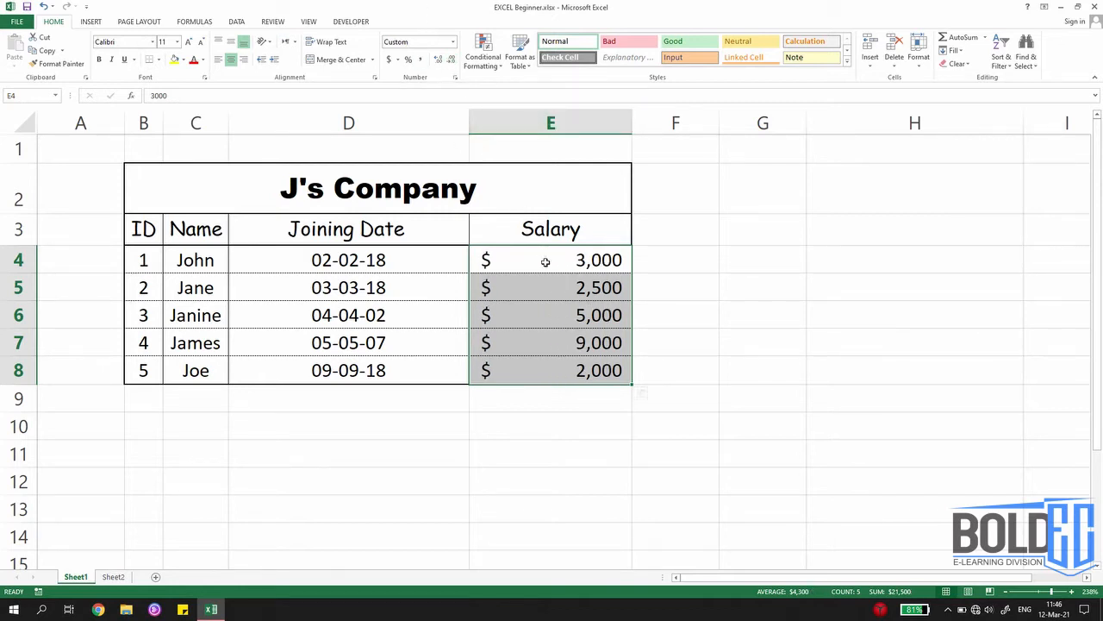
pyautogui.click(453, 41)
pyautogui.click(431, 137)
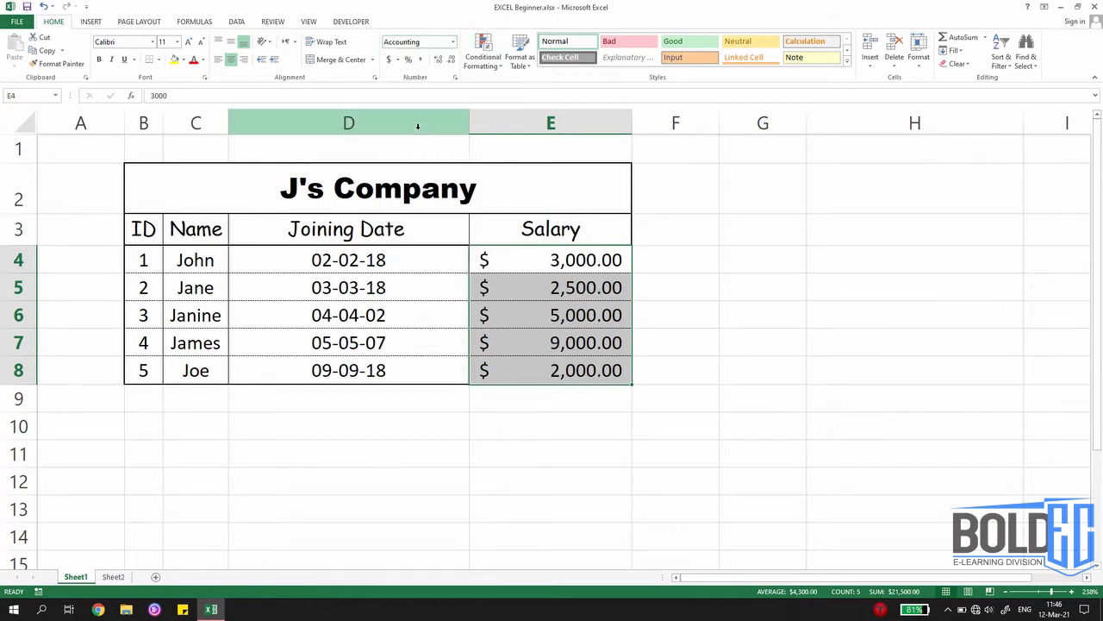
# - Replace the first employee's salary in E4 with 0, keeping its Accounting format
pyautogui.click(574, 267)
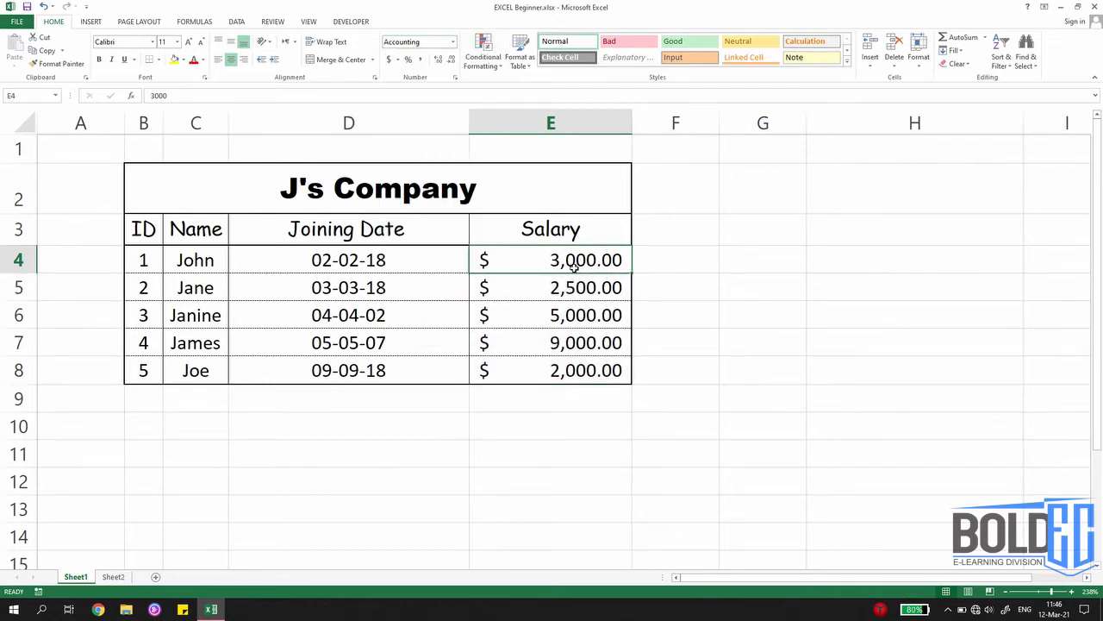
pyautogui.press('Delete')
pyautogui.write('0')
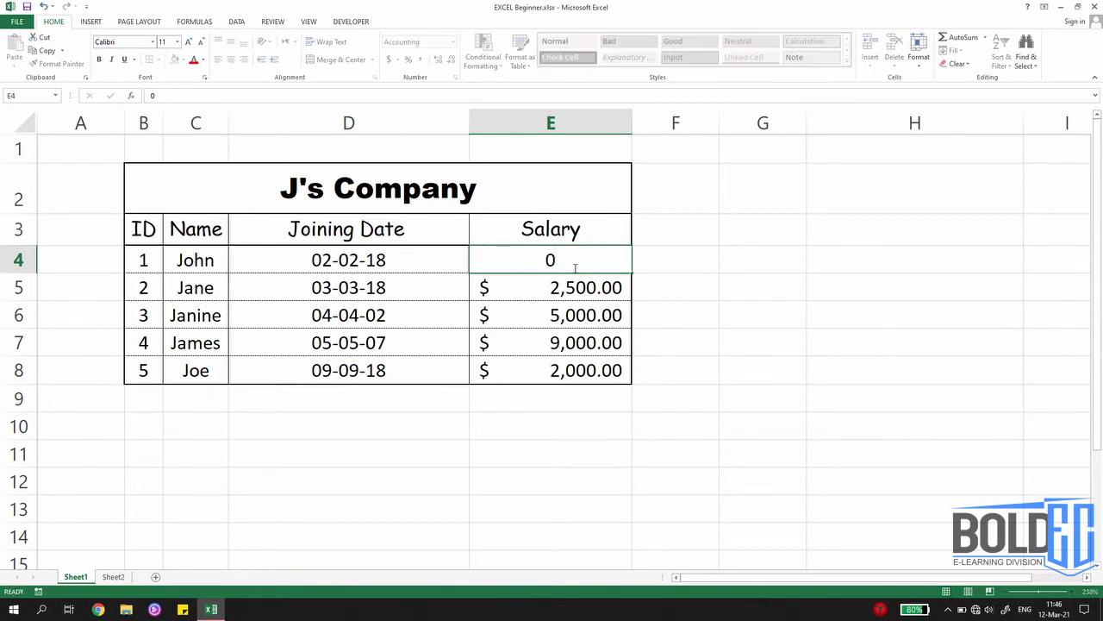
pyautogui.press('Return')
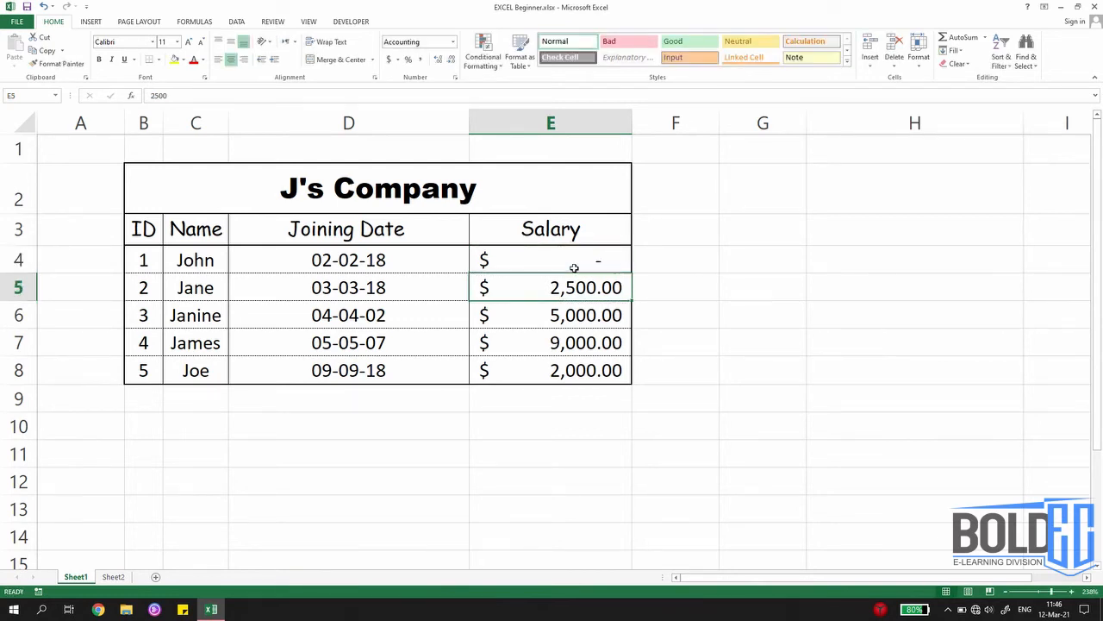
# - Change the number format of the zero salary in E4 to Currency
pyautogui.click(578, 262)
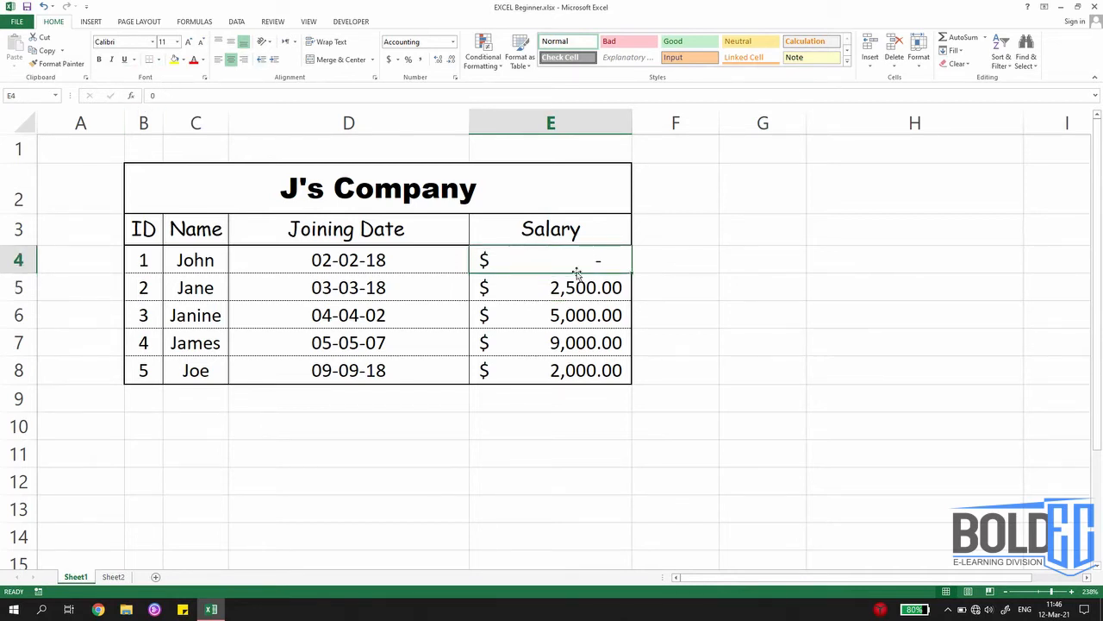
pyautogui.click(552, 287)
pyautogui.click(453, 43)
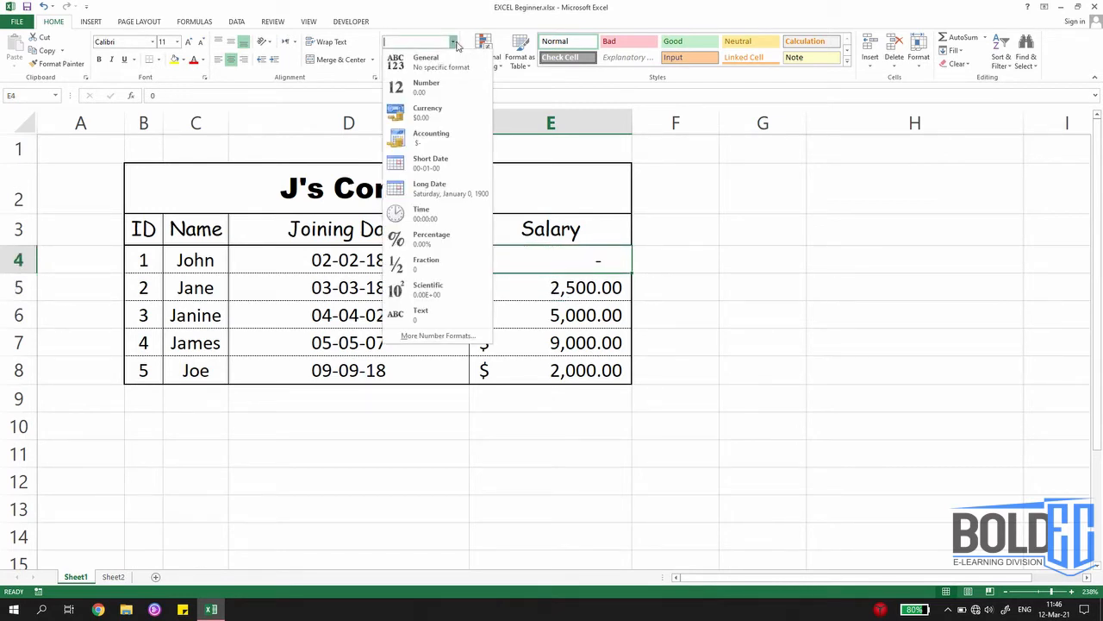
pyautogui.click(424, 119)
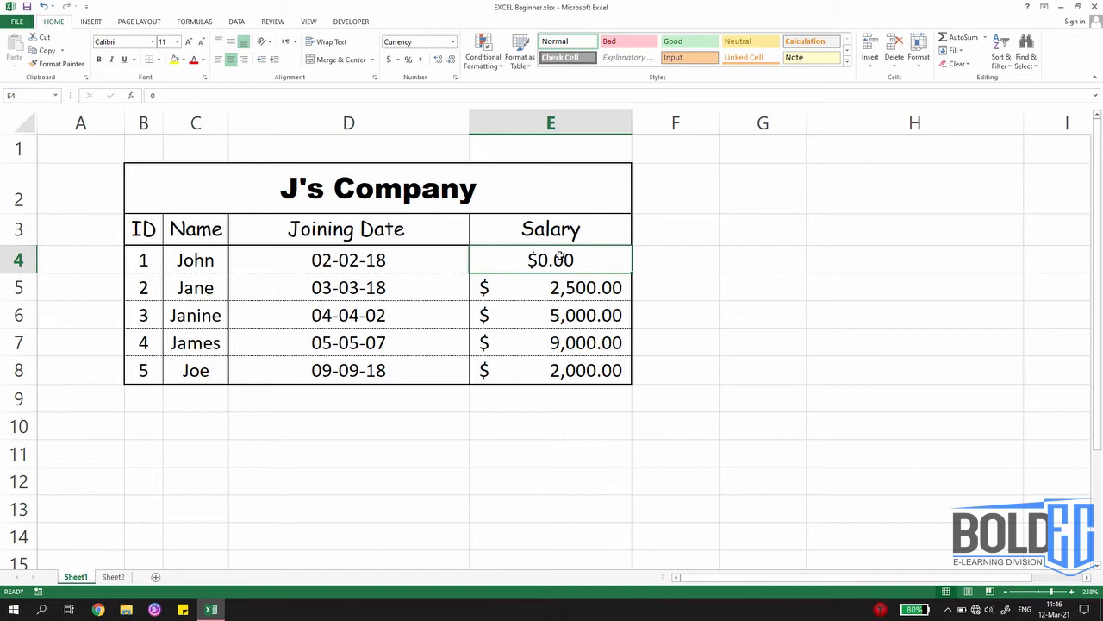
# - Set cell E4 to the Accounting format and enter 3000 as its salary
pyautogui.click(451, 43)
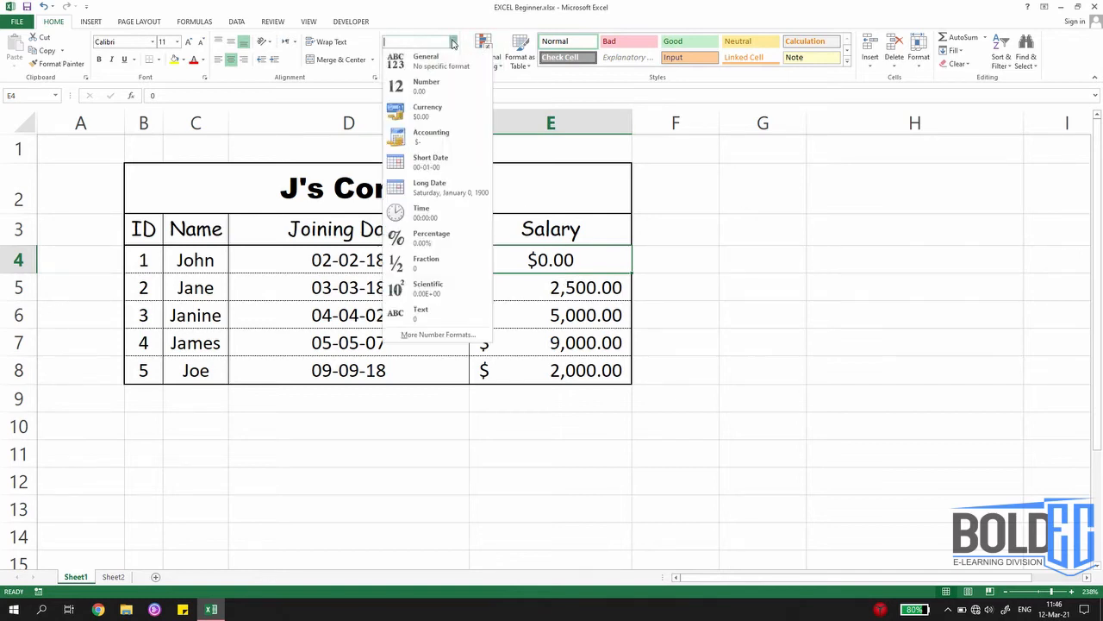
pyautogui.click(425, 129)
pyautogui.write('3000')
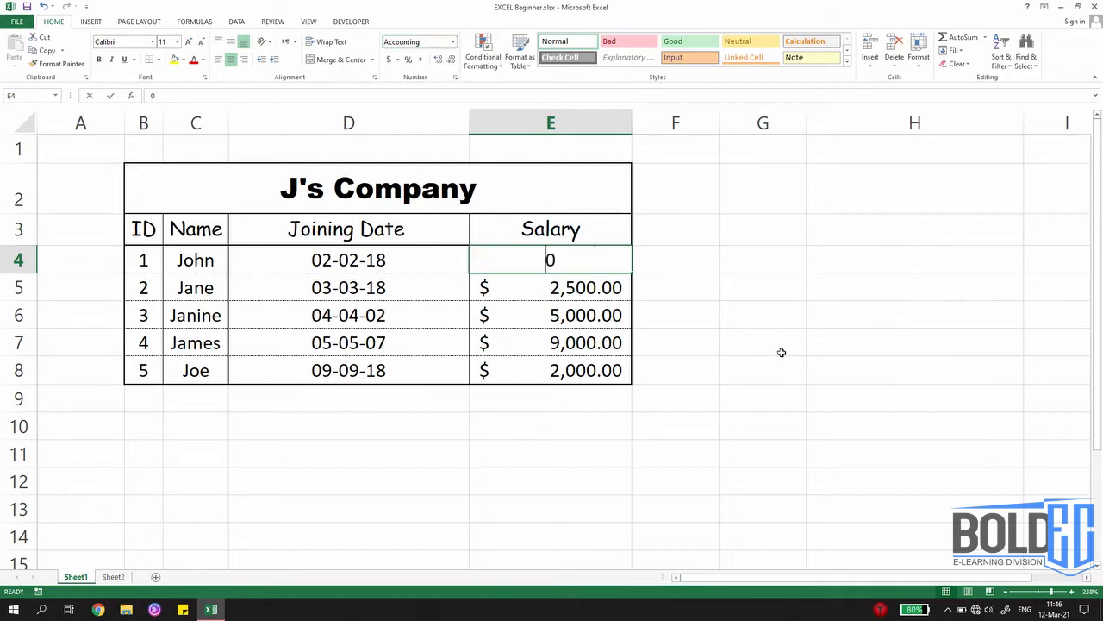
pyautogui.press('Return')
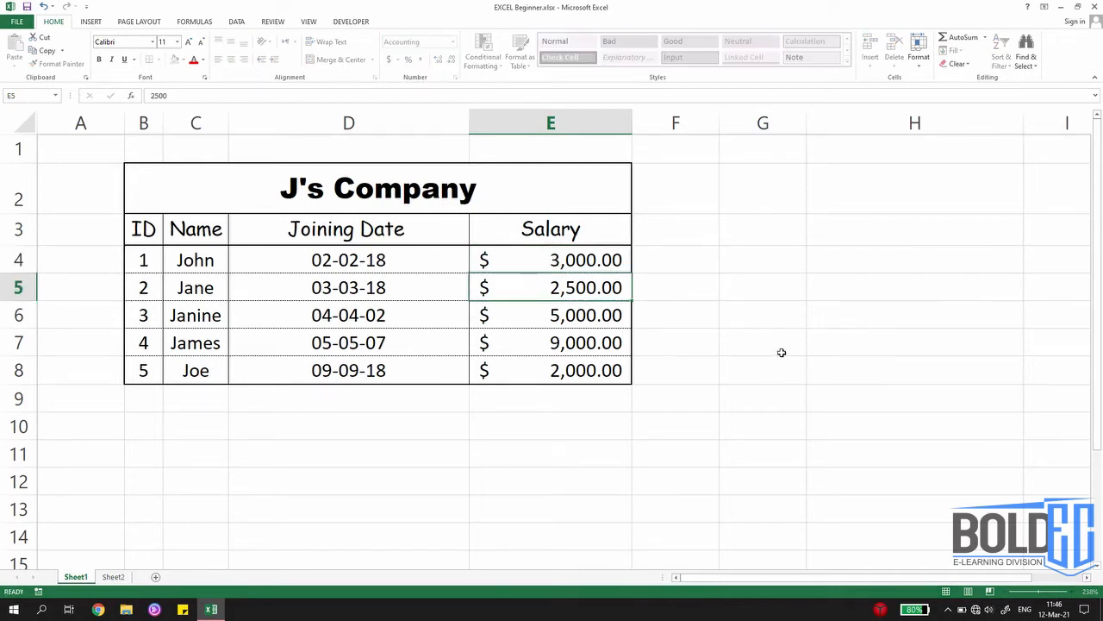
# - Browse the currency symbols available under more Accounting formats for the salaries in E4:E8, keeping the $ symbol
pyautogui.click(543, 252)
pyautogui.keyDown('shift'); pyautogui.click(517, 374); pyautogui.keyUp('shift')
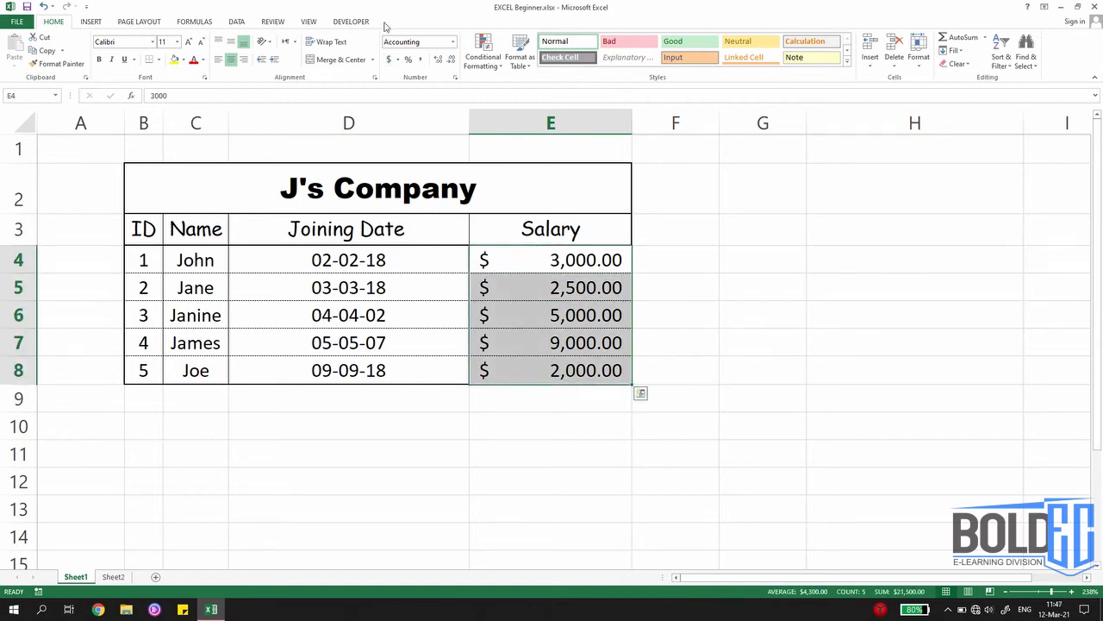
pyautogui.click(396, 59)
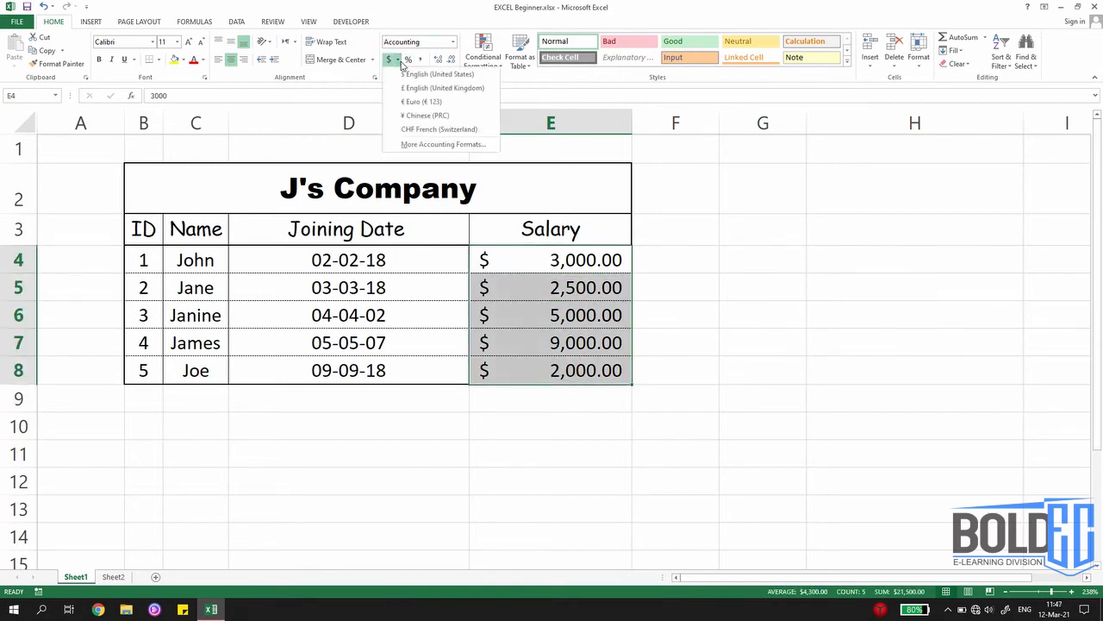
pyautogui.click(416, 144)
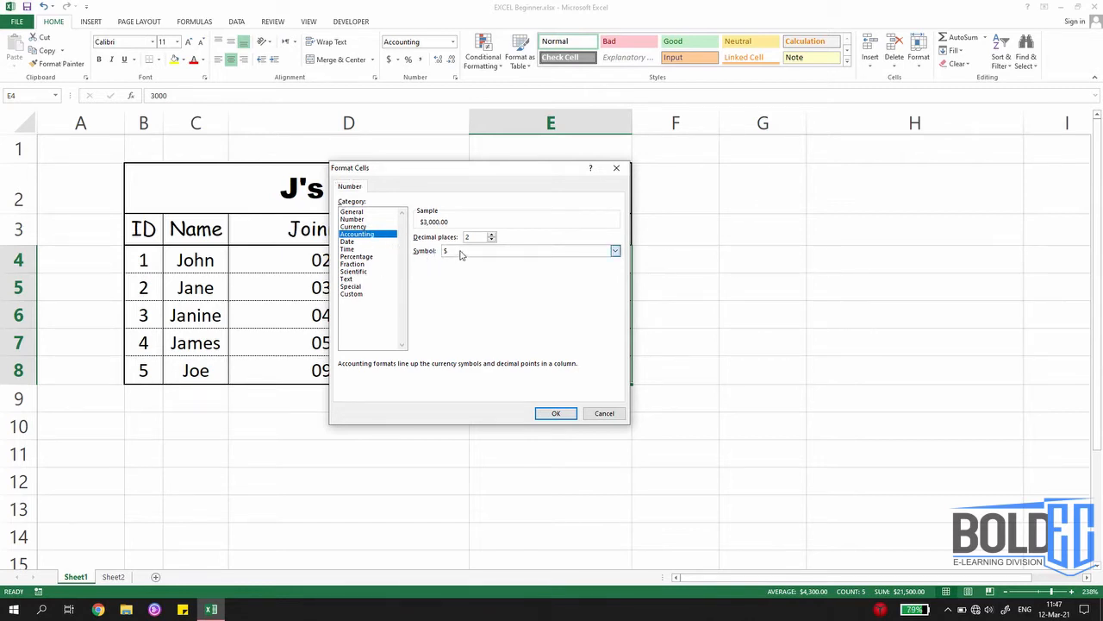
pyautogui.click(461, 252)
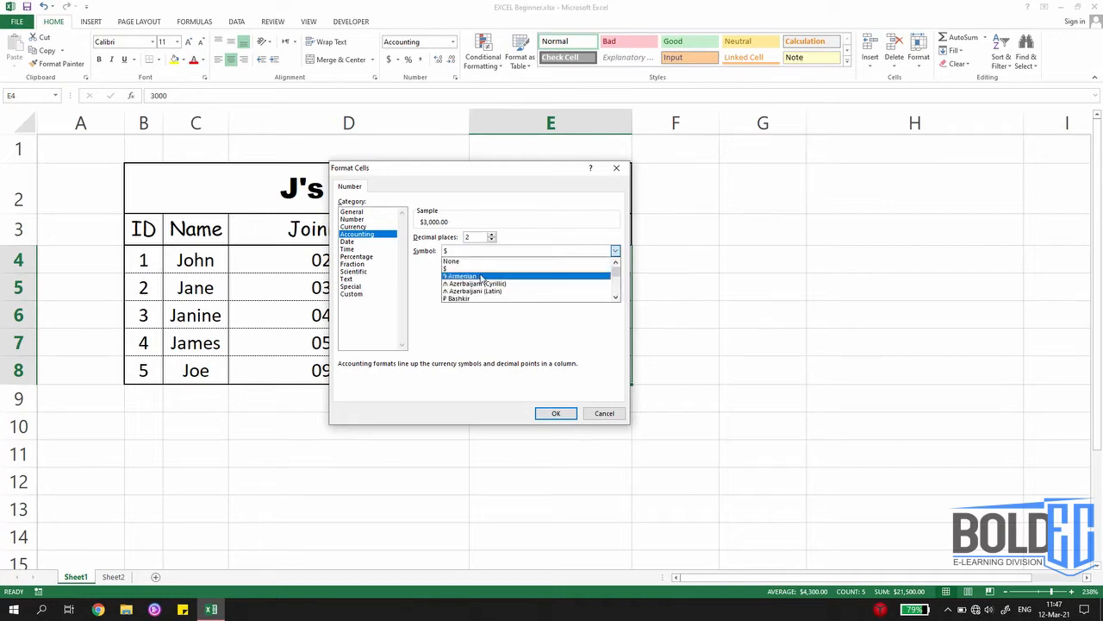
pyautogui.scroll(-10, 481, 277)
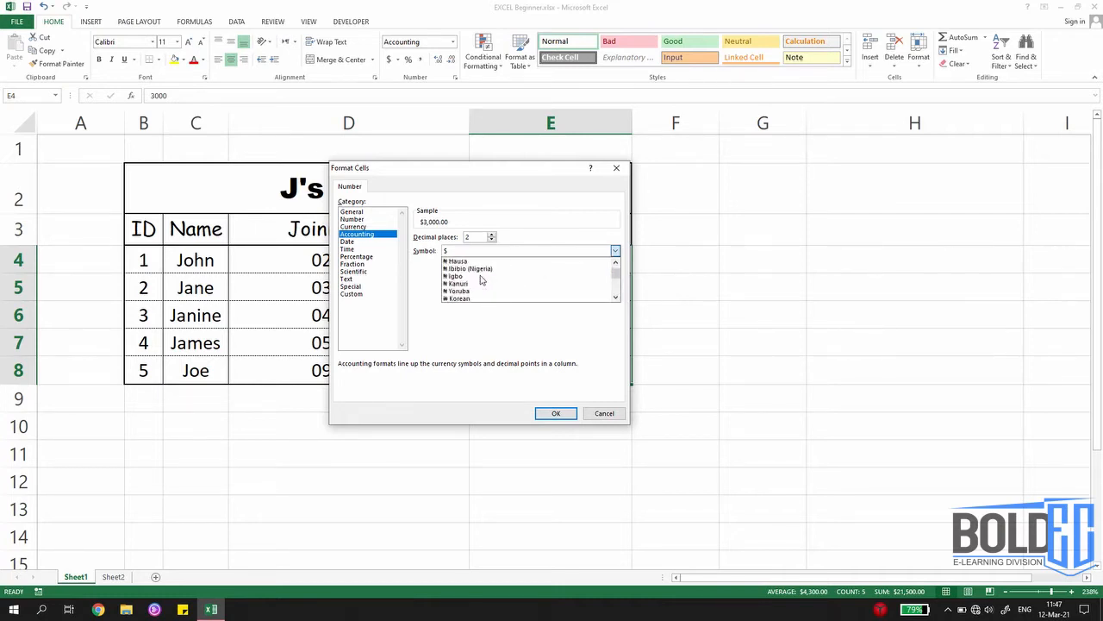
pyautogui.scroll(-12, 481, 279)
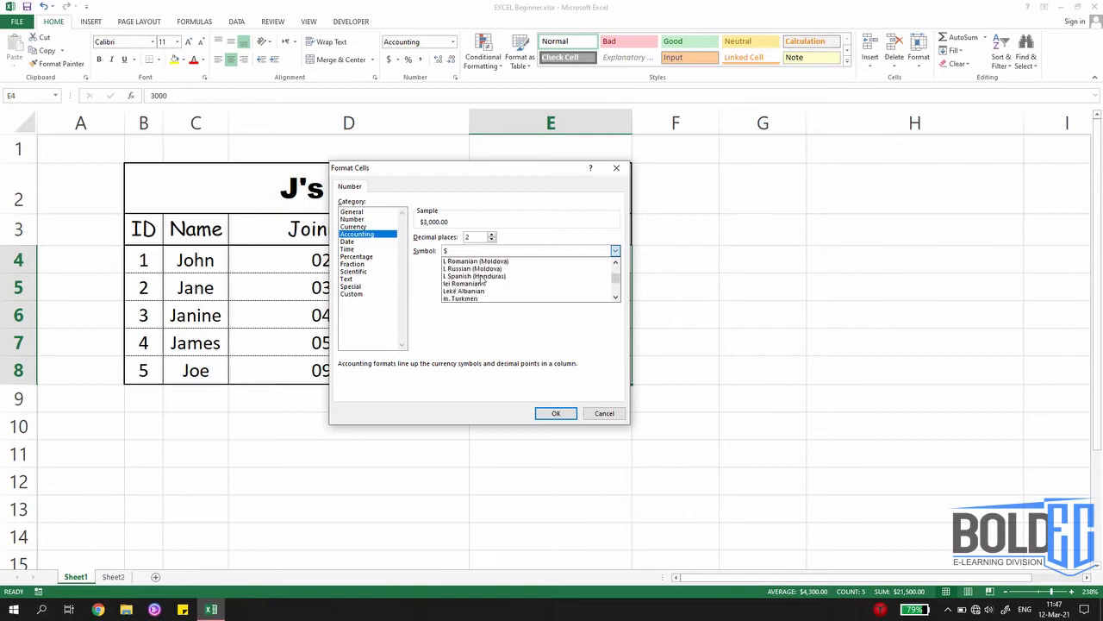
pyautogui.scroll(-12, 483, 280)
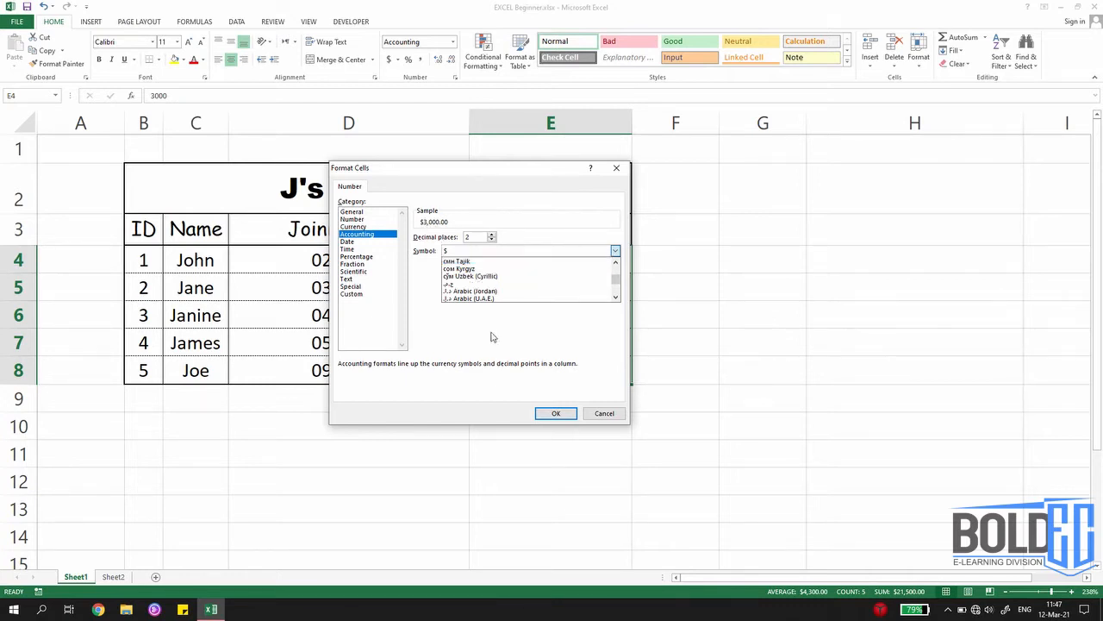
pyautogui.click(556, 413)
# - Enter the header "Income/Outcome Ratio" in cell F3, beside the Salary header
pyautogui.click(636, 230)
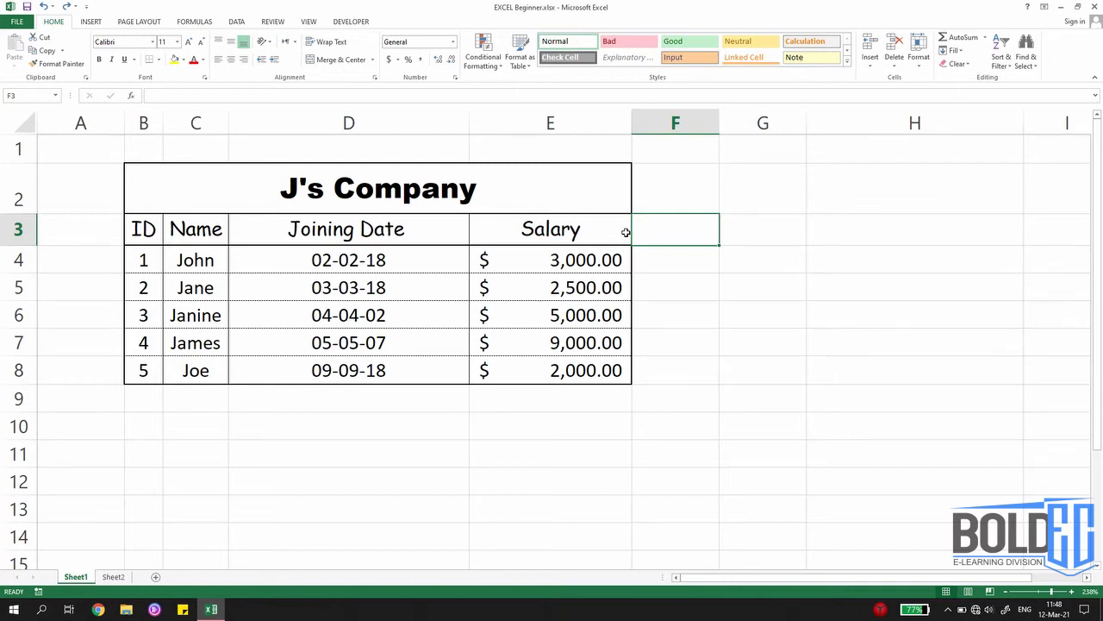
pyautogui.write('Incom')
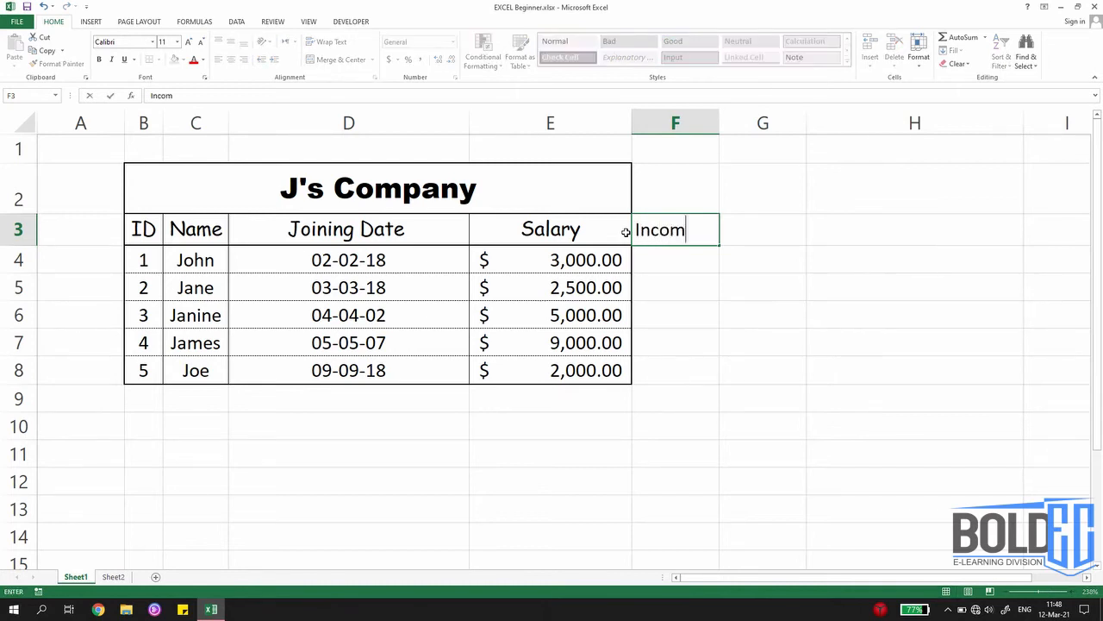
pyautogui.write('e/Outcome R')
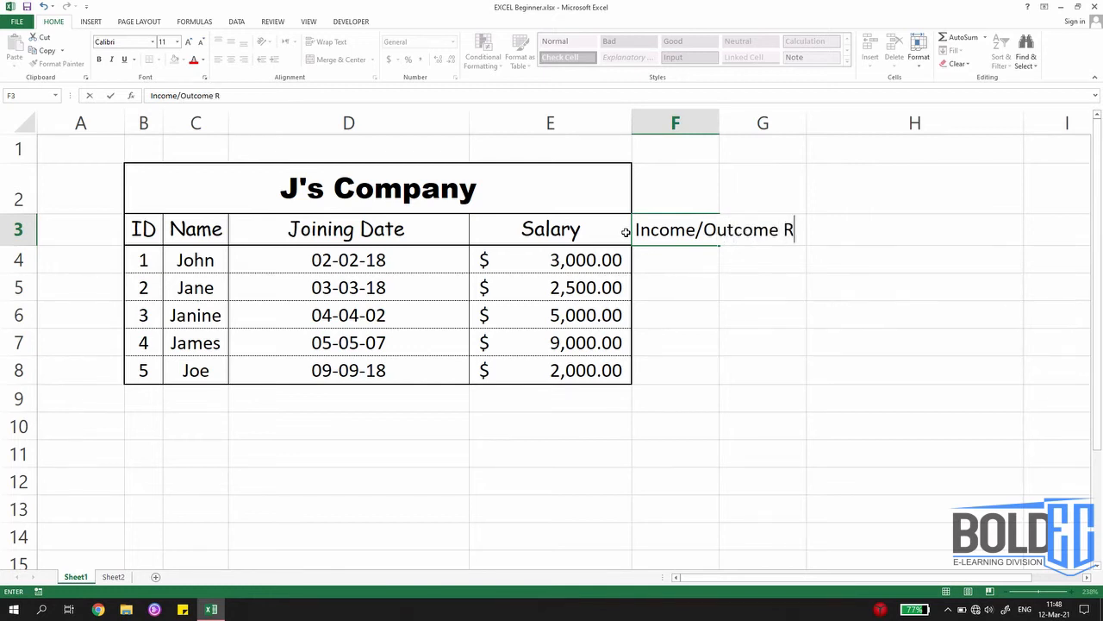
pyautogui.write('atio')
pyautogui.press('Return')
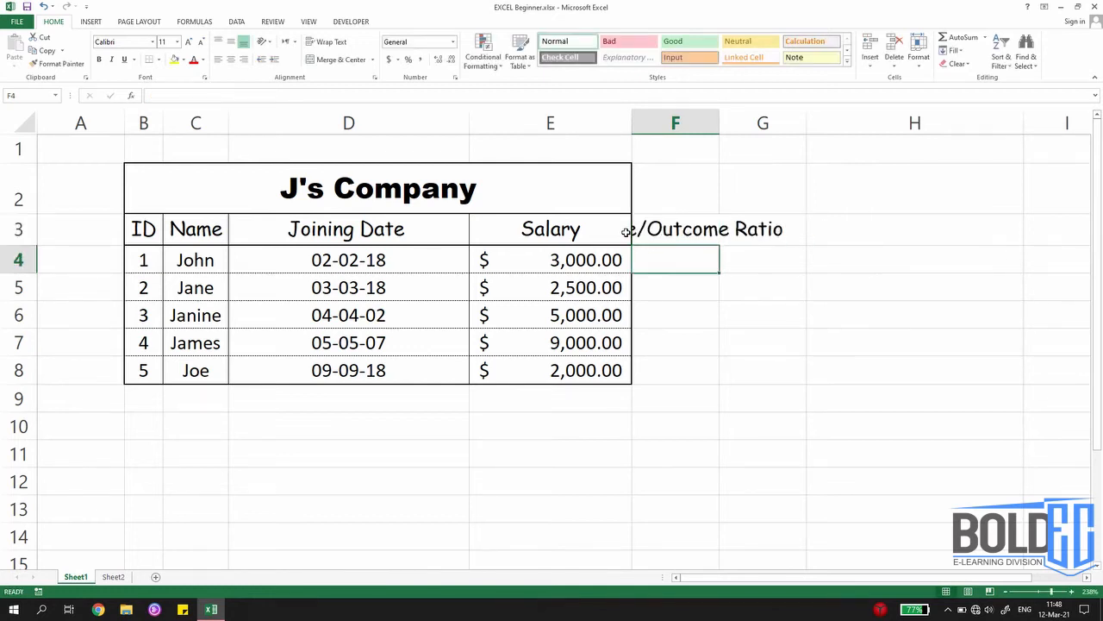
# - Wrap the F3 header text, widen column F and reduce row 3's height so the header fits on two lines
pyautogui.click(691, 229)
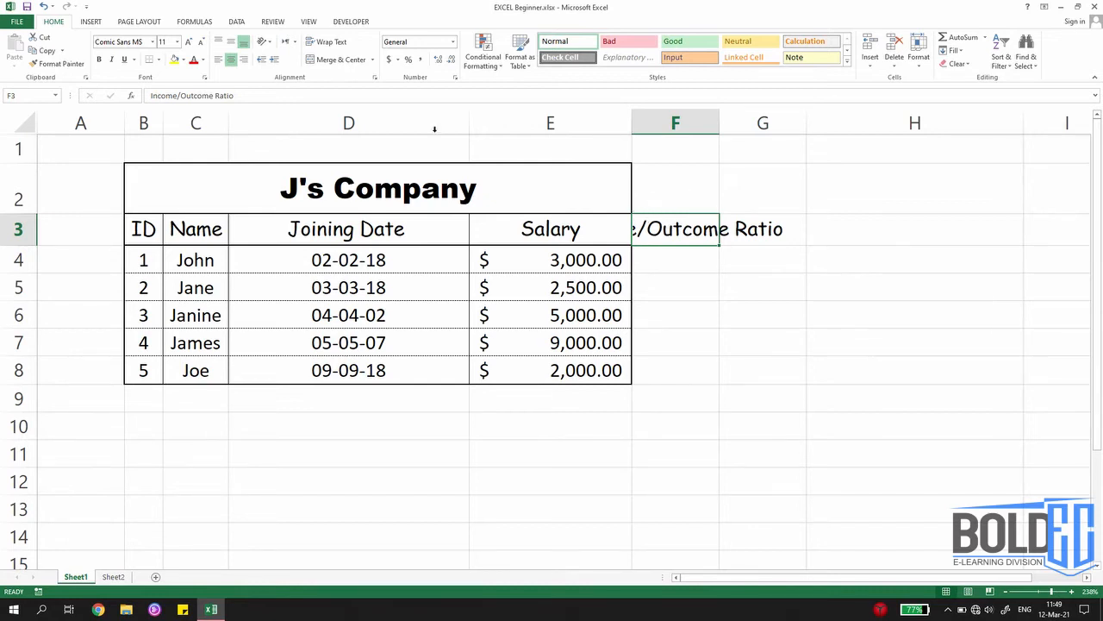
pyautogui.click(332, 42)
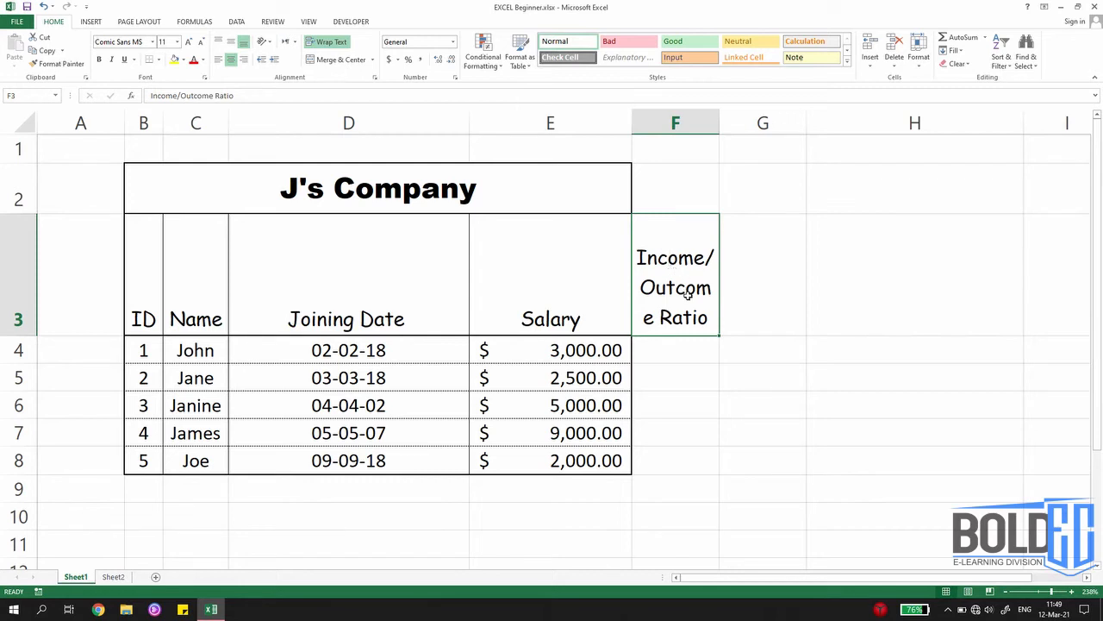
pyautogui.moveTo(720, 116); pyautogui.dragTo(794, 115)
pyautogui.moveTo(794, 115); pyautogui.dragTo(800, 115)
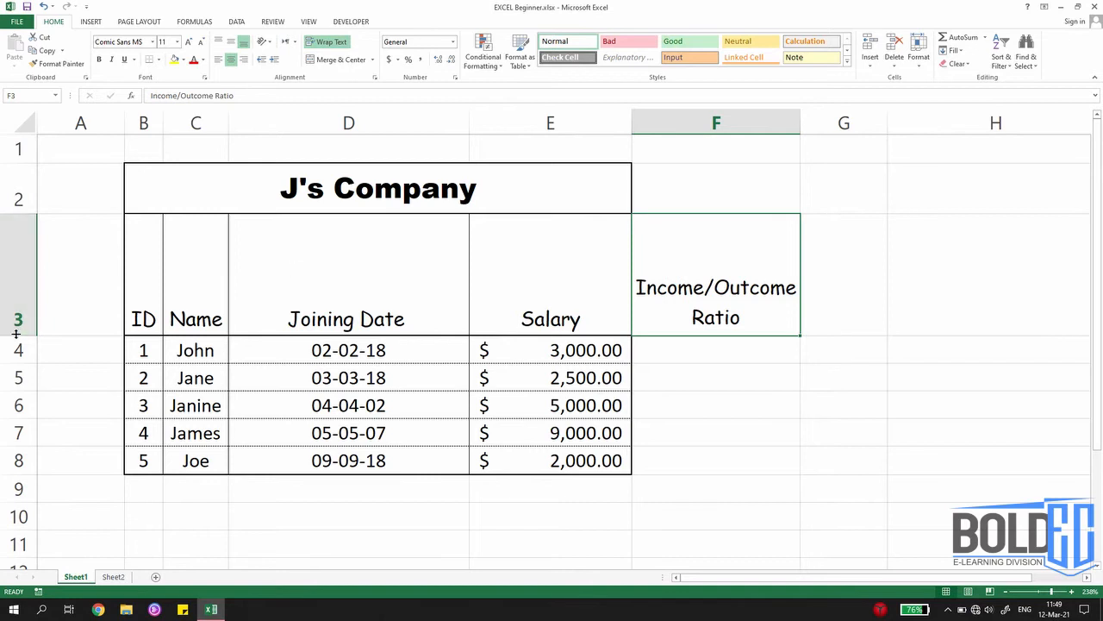
pyautogui.moveTo(15, 335); pyautogui.dragTo(15, 275)
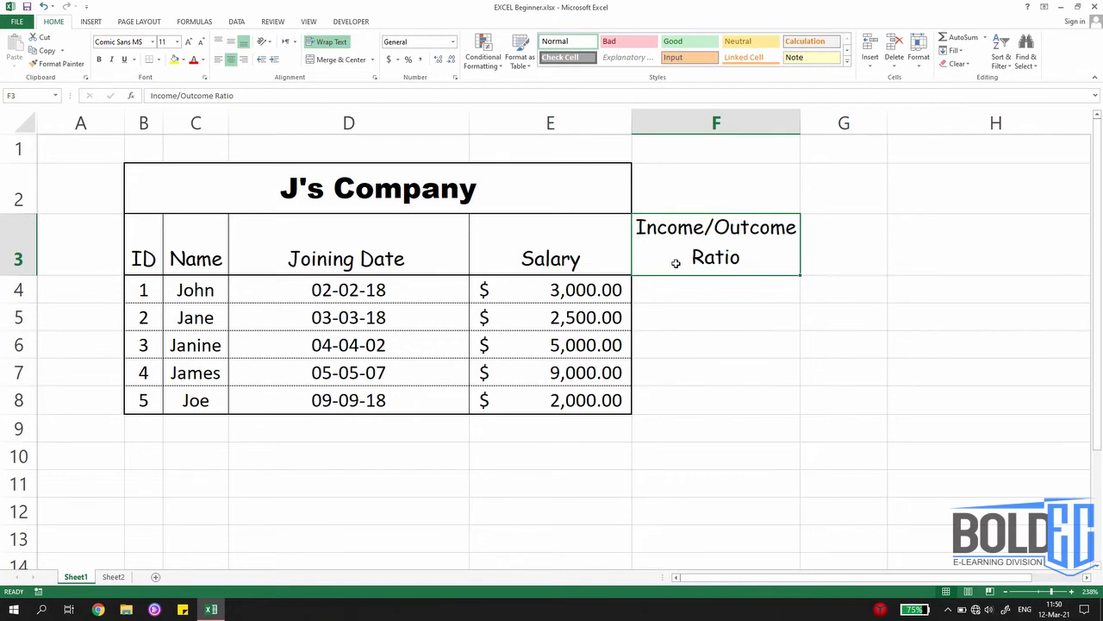
# - Shorten the header in F3 to "In/Out Ratio"
pyautogui.doubleClick(661, 221)
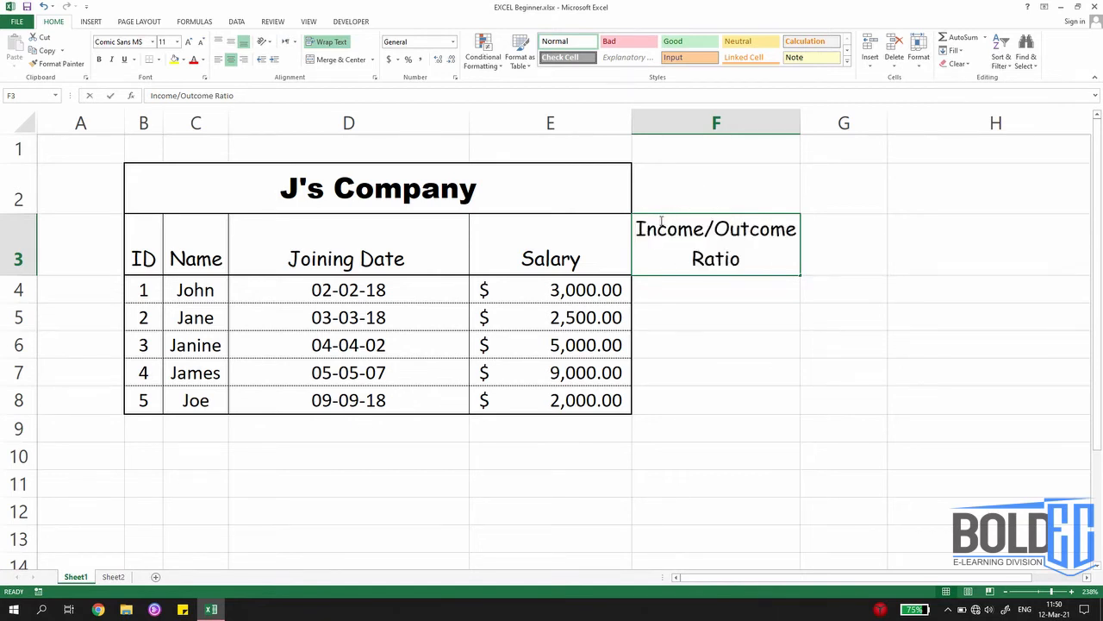
pyautogui.moveTo(658, 226); pyautogui.dragTo(689, 225)
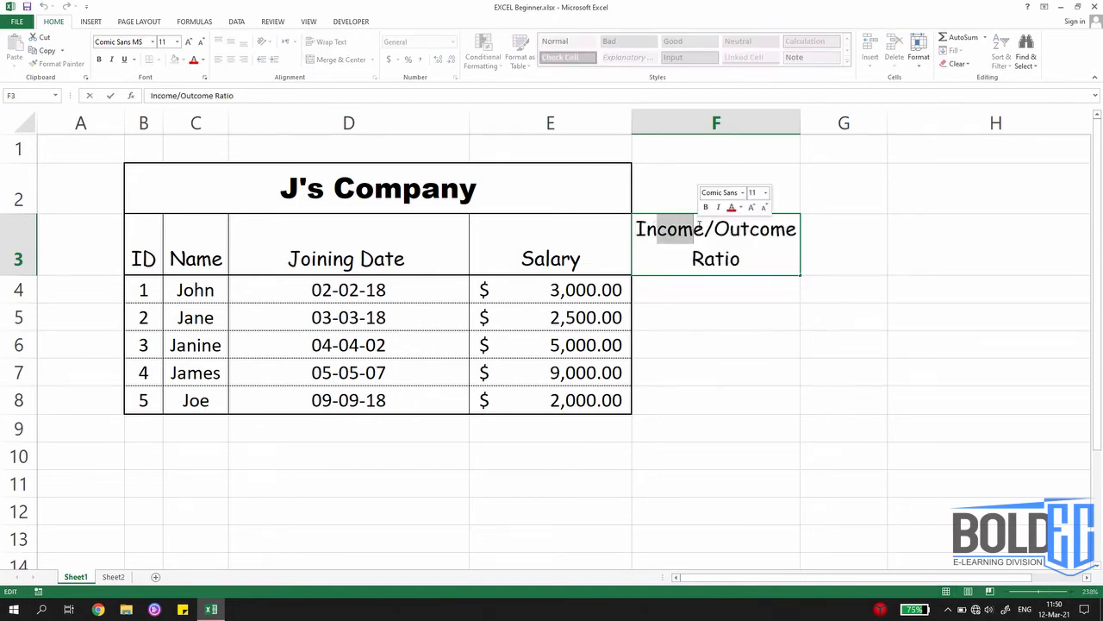
pyautogui.press('Delete')
pyautogui.press('Delete')
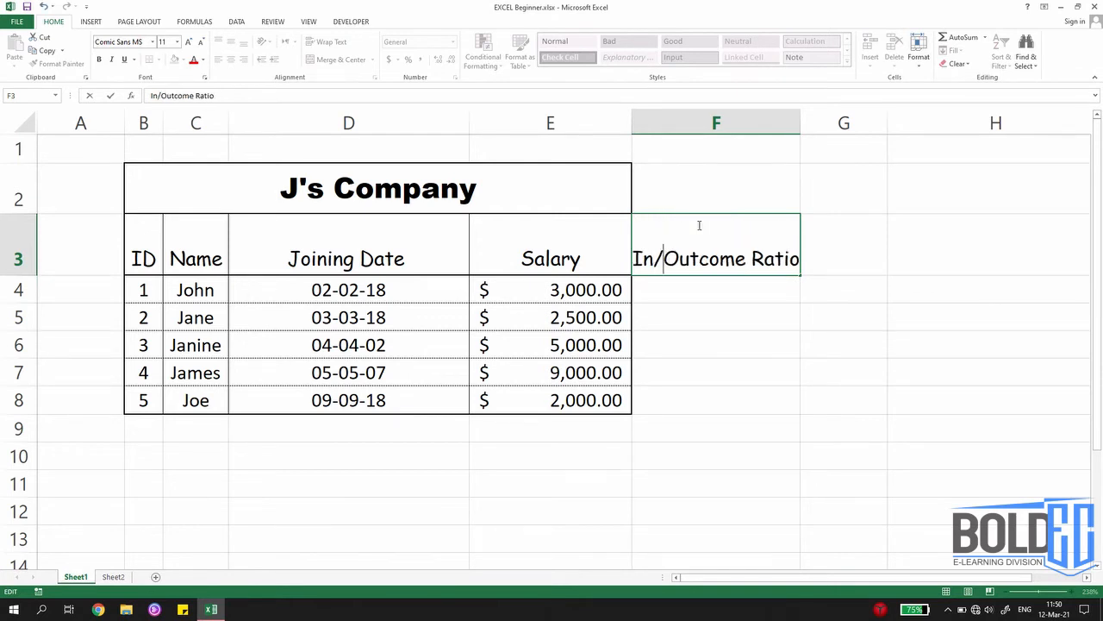
pyautogui.press('Right')
pyautogui.press('Right')
pyautogui.press('Right')
pyautogui.press('Delete')
pyautogui.press('Delete')
pyautogui.press('Delete')
pyautogui.press('Delete')
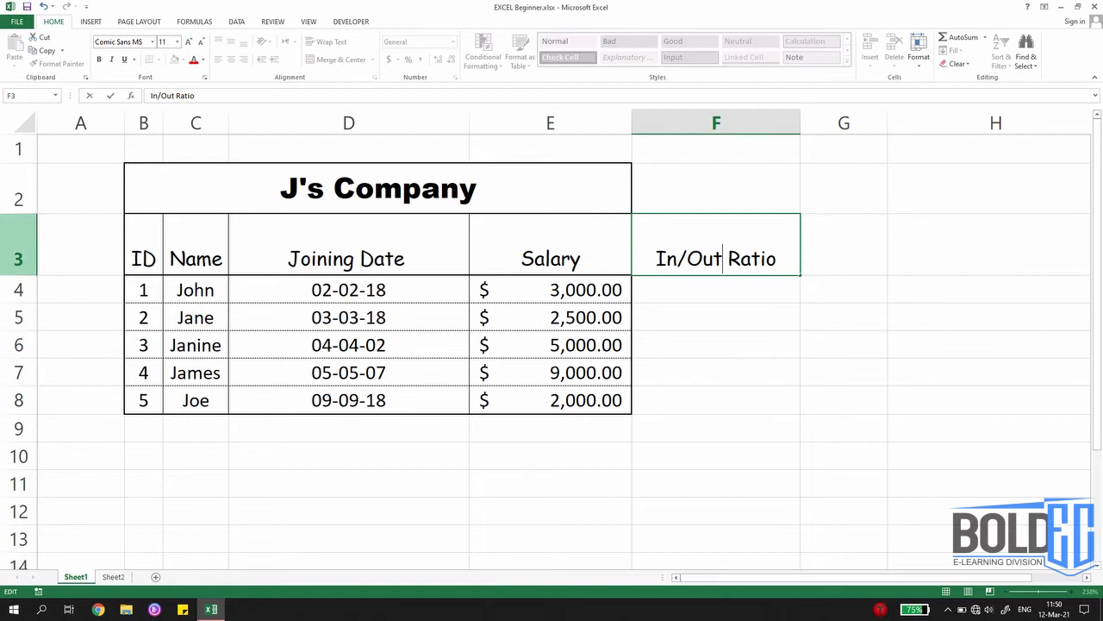
# - Reduce row 3 to a single-line height and autofit column F to its shortened header
pyautogui.moveTo(30, 258); pyautogui.dragTo(34, 280)
pyautogui.click(39, 281)
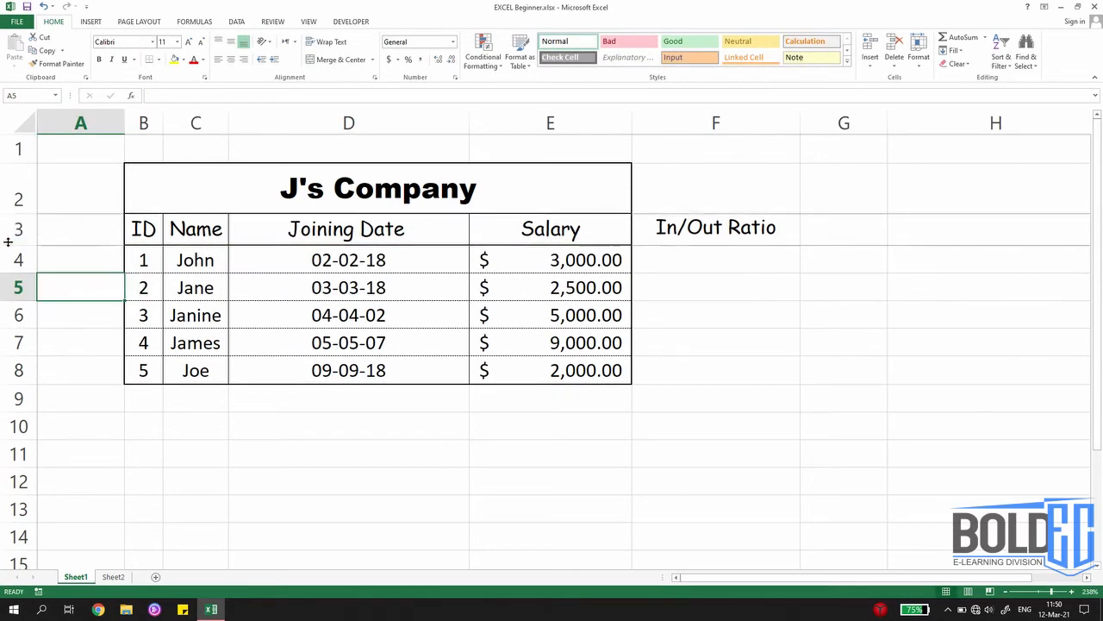
pyautogui.click(698, 231)
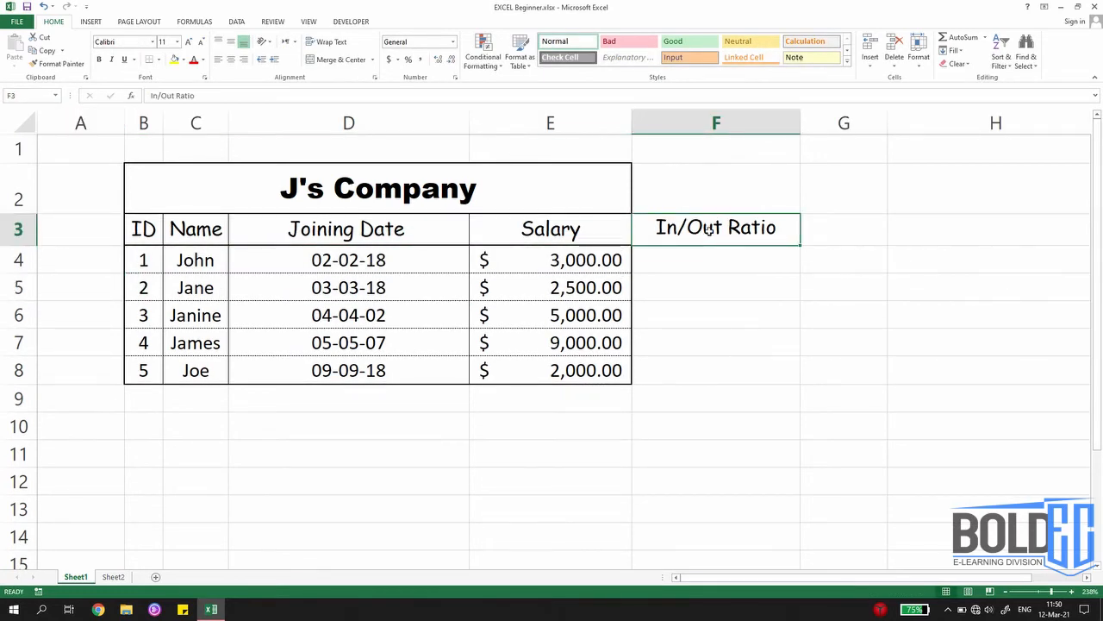
pyautogui.doubleClick(803, 119)
# - Enter the ratios 0.2 in F4 and 0.3 in F5 for the first two employees
pyautogui.click(754, 250)
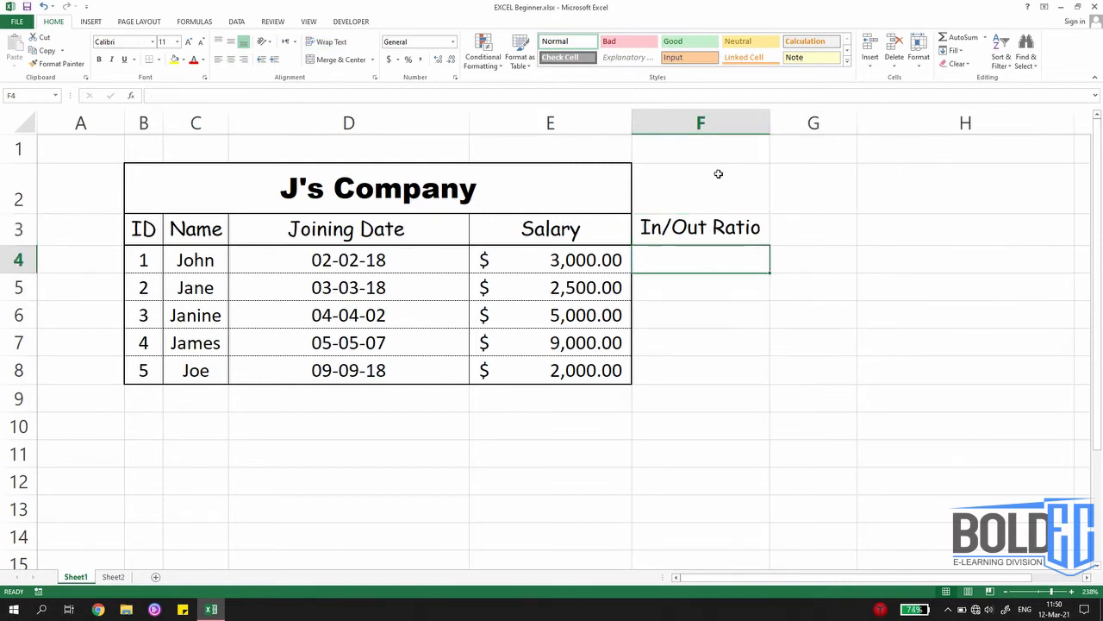
pyautogui.write('0.2')
pyautogui.press('Return')
pyautogui.write('.0.3')
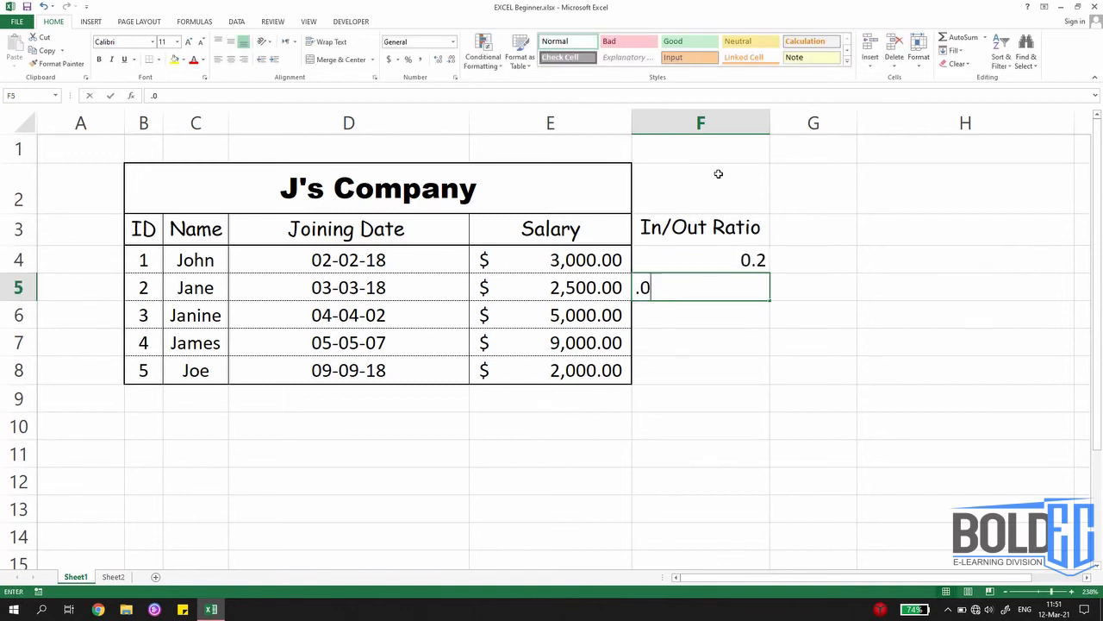
pyautogui.press('BackSpace')
pyautogui.press('BackSpace')
pyautogui.press('BackSpace')
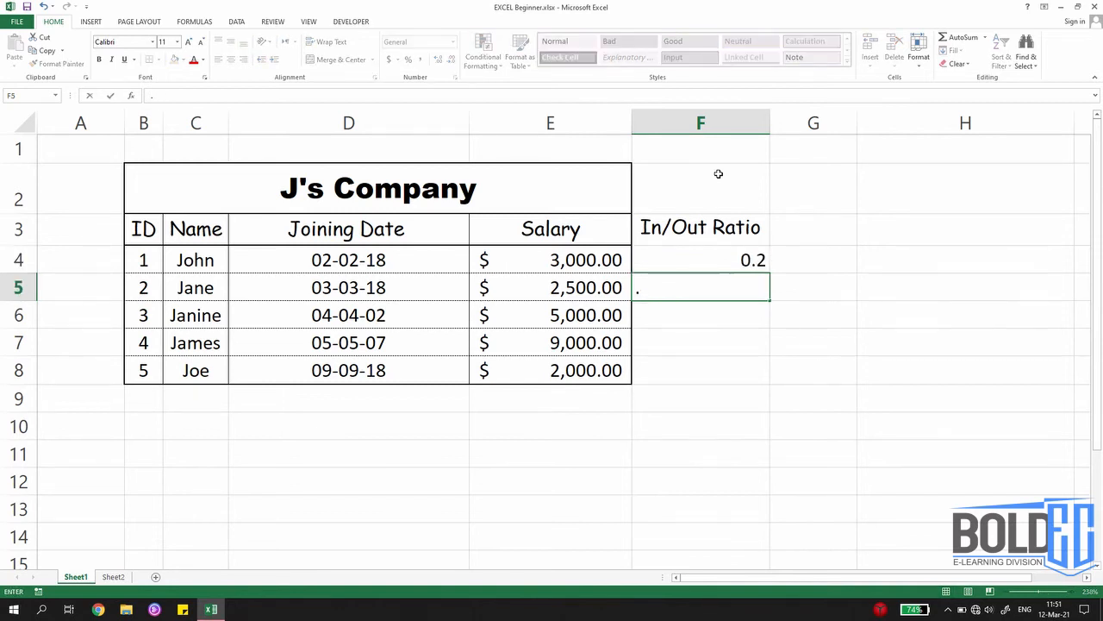
pyautogui.press('BackSpace')
pyautogui.write('0.3')
pyautogui.press('Return')
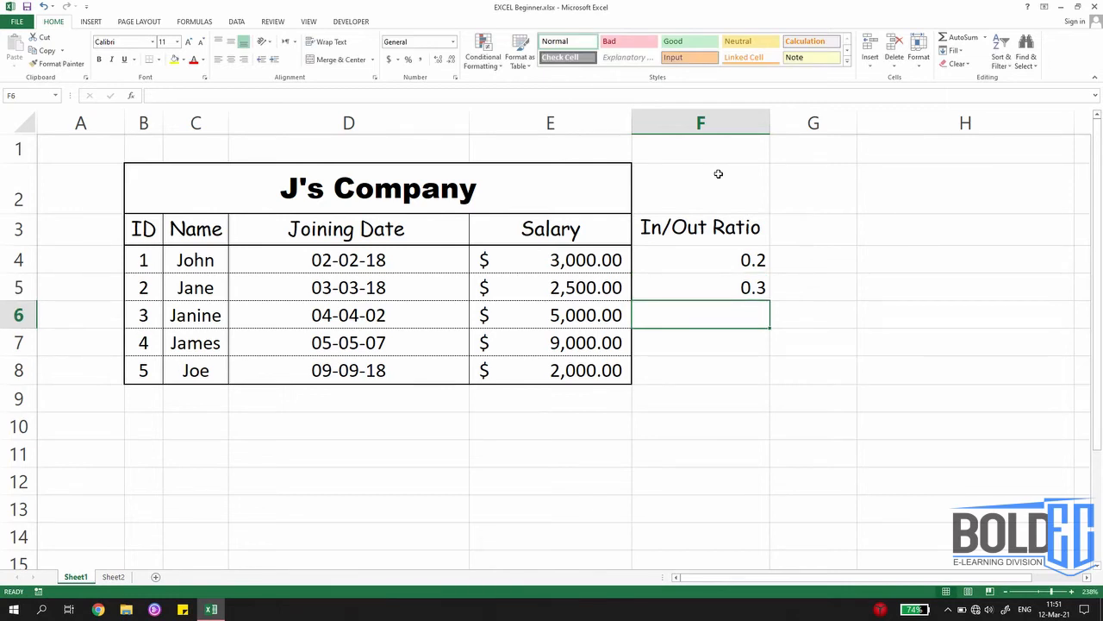
# - Enter 0.11 in F6 as the third employee's ratio
pyautogui.press('Up')
pyautogui.press('Down')
pyautogui.write('0.4')
pyautogui.hotkey('ctrl', 'Return')
pyautogui.press('BackSpace')
pyautogui.write('0.8')
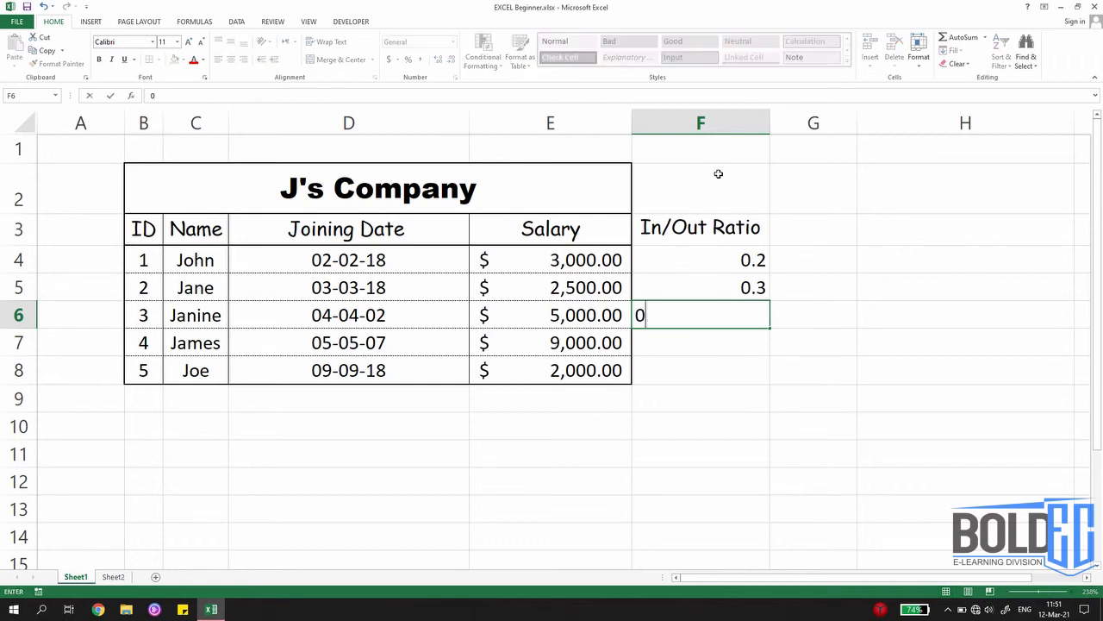
pyautogui.press('BackSpace')
pyautogui.press('BackSpace')
pyautogui.write('.11')
pyautogui.press('Return')
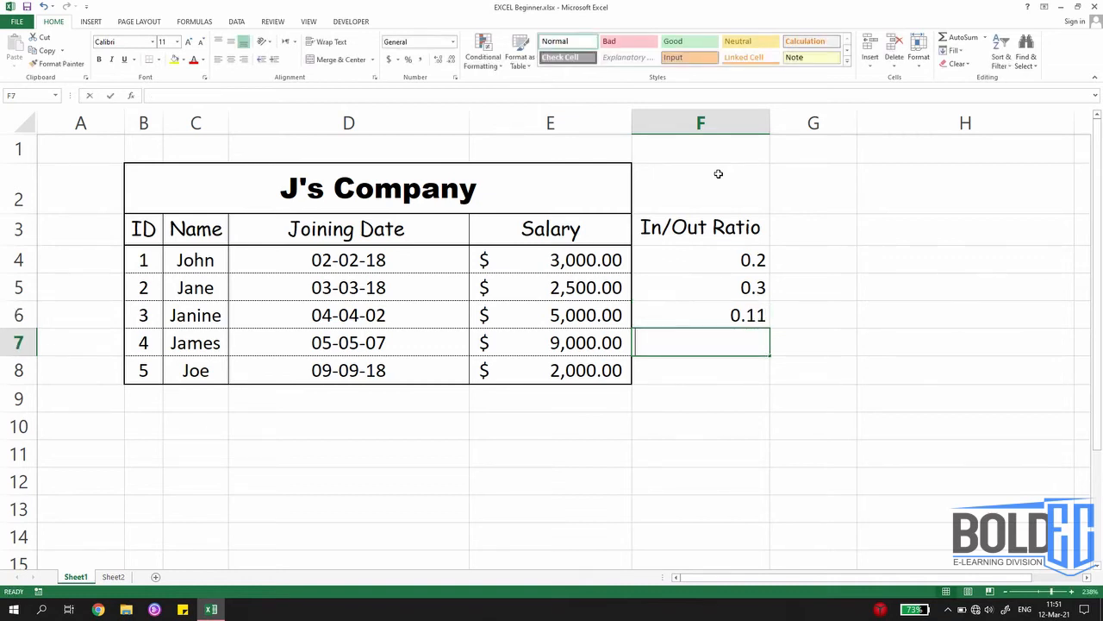
# - Enter the ratios 0.13 in F7 and 0.18 in F8 for the last two employees
pyautogui.write('0.13')
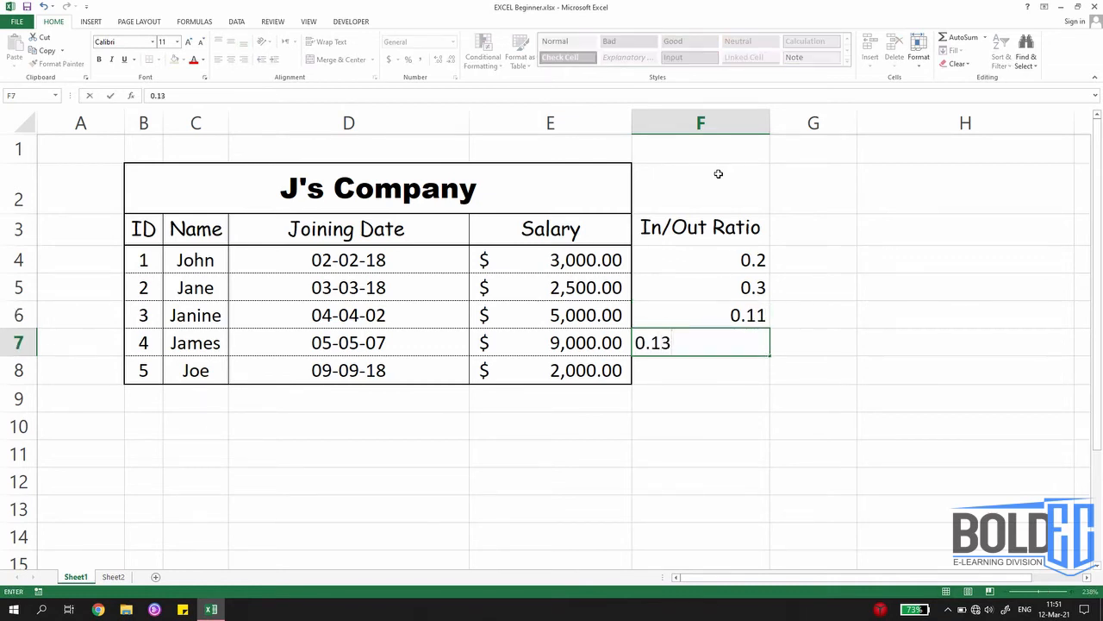
pyautogui.press('Return')
pyautogui.write('0.1')
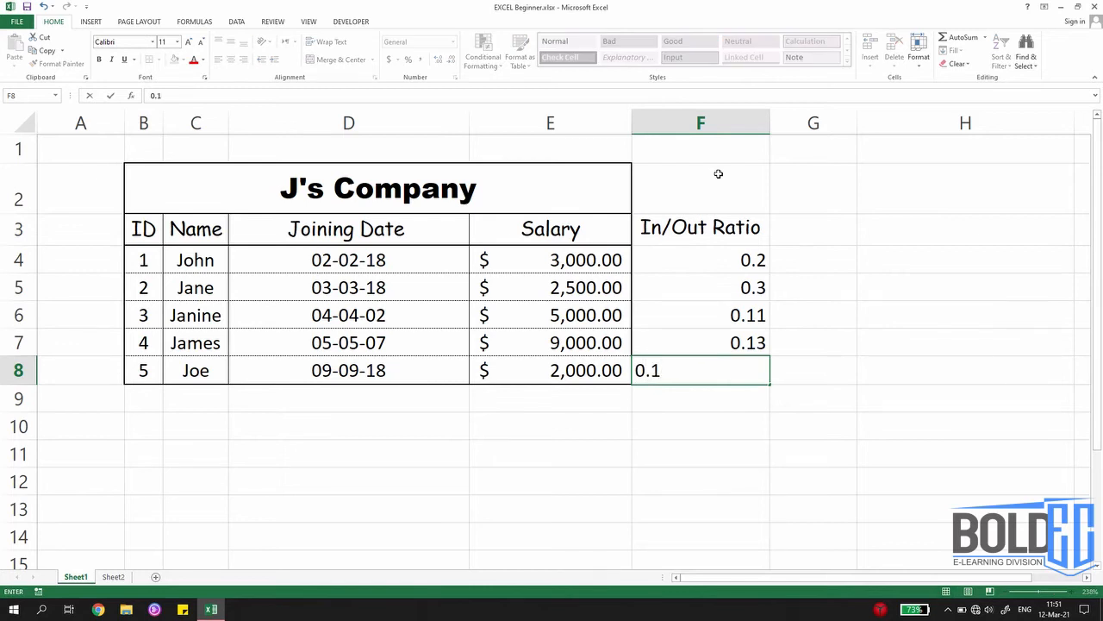
pyautogui.write('8')
pyautogui.press('Return')
# - Apply the Percent style to the ratio values in F4:F8
pyautogui.press('Up')
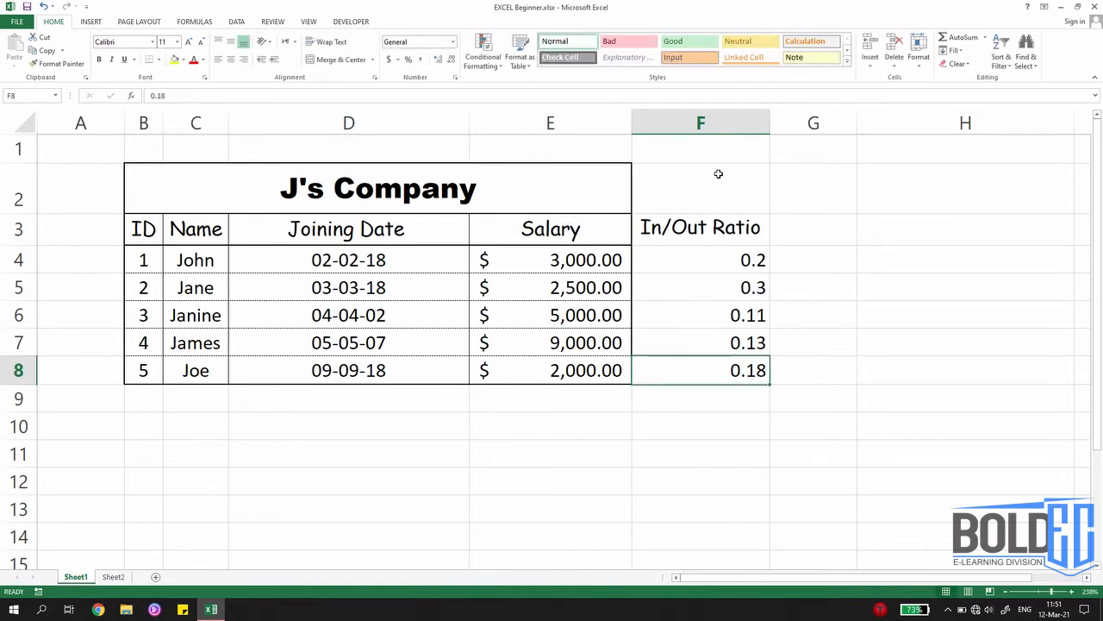
pyautogui.press('Up')
pyautogui.press('Up')
pyautogui.press('Up')
pyautogui.press('Up')
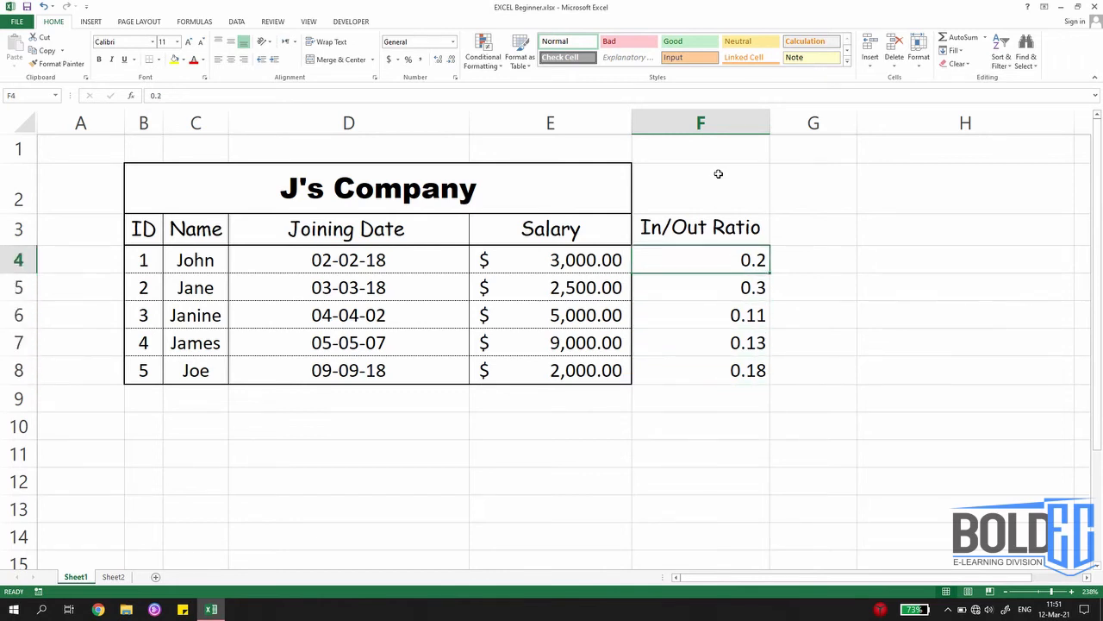
pyautogui.hotkey('shift', 'Down')
pyautogui.hotkey('shift', 'Down')
pyautogui.hotkey('shift', 'Down')
pyautogui.hotkey('shift', 'Down')
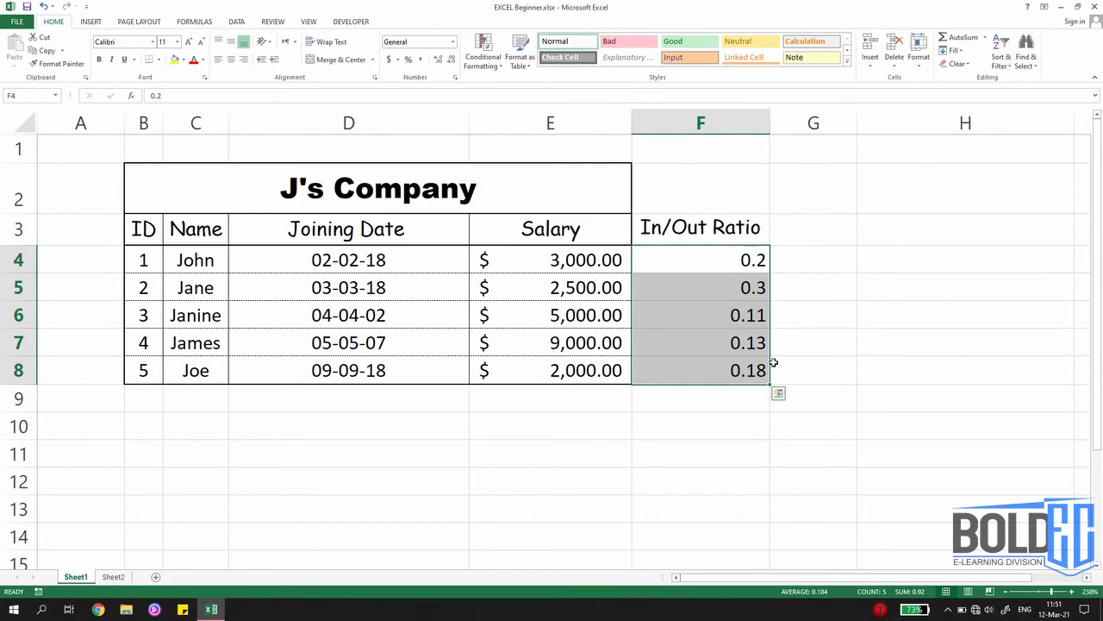
pyautogui.click(407, 60)
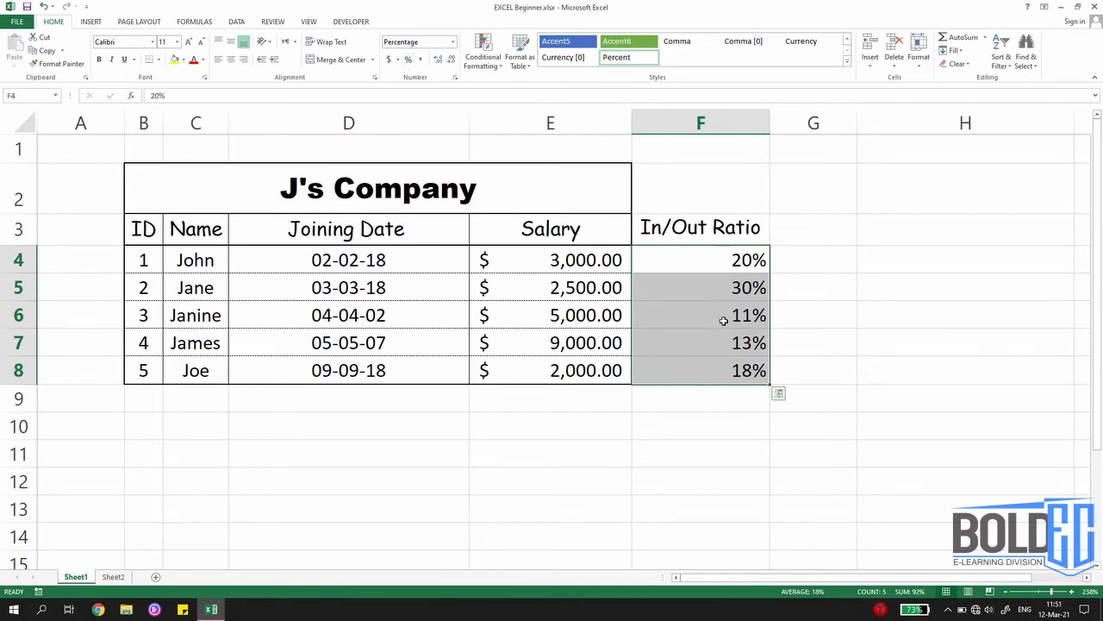
pyautogui.click(793, 317)
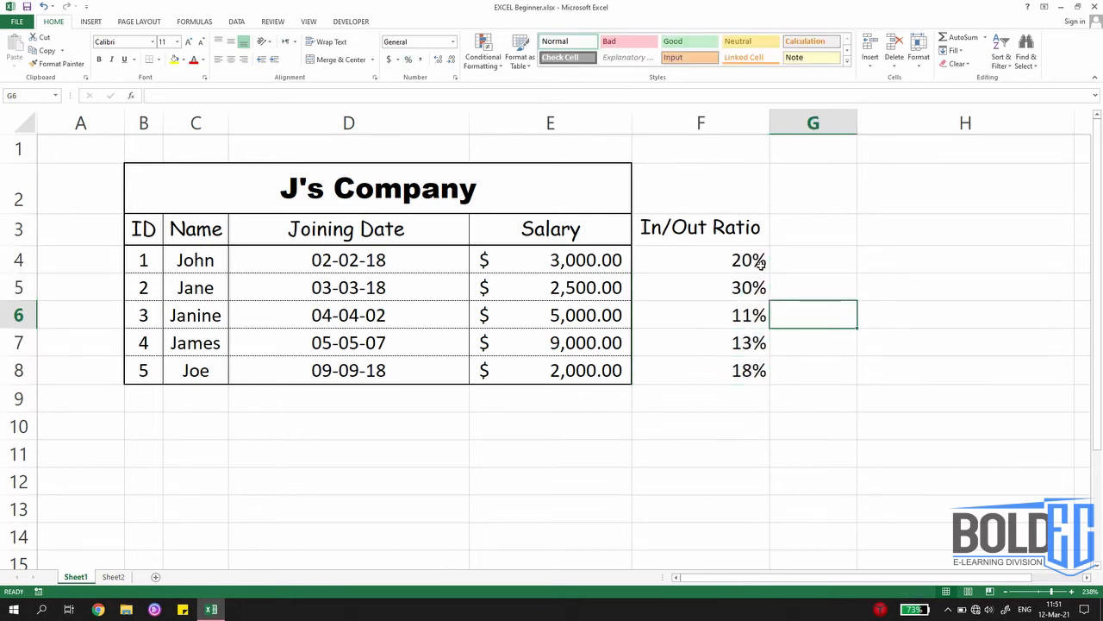
pyautogui.click(733, 287)
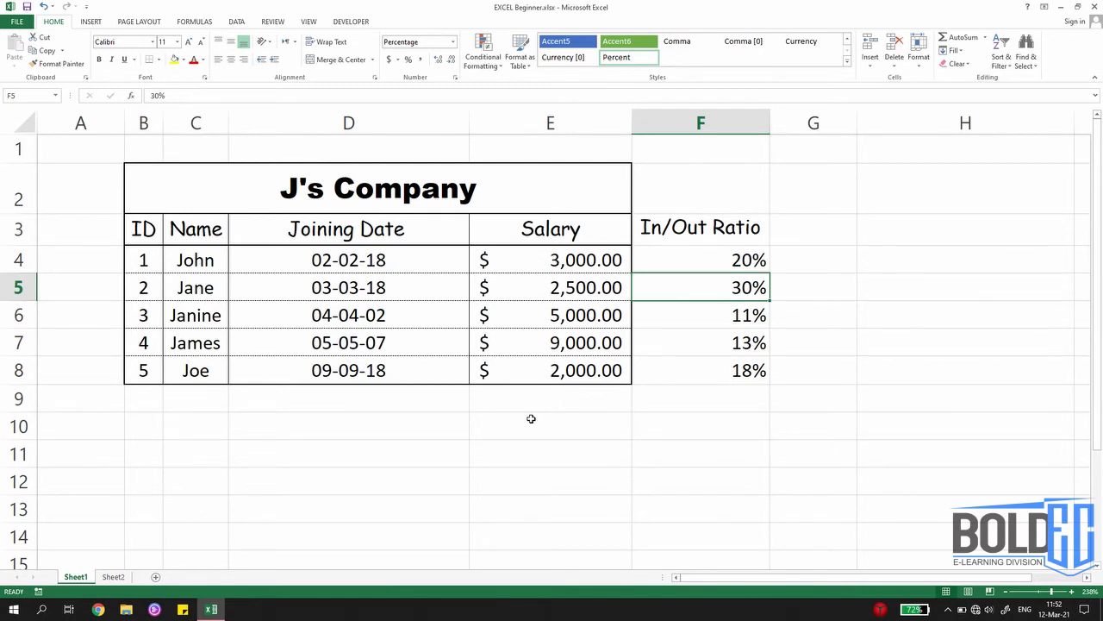
# - Review the Number, Alignment, Font, Border and Fill format settings of salary cell E5
pyautogui.click(463, 287)
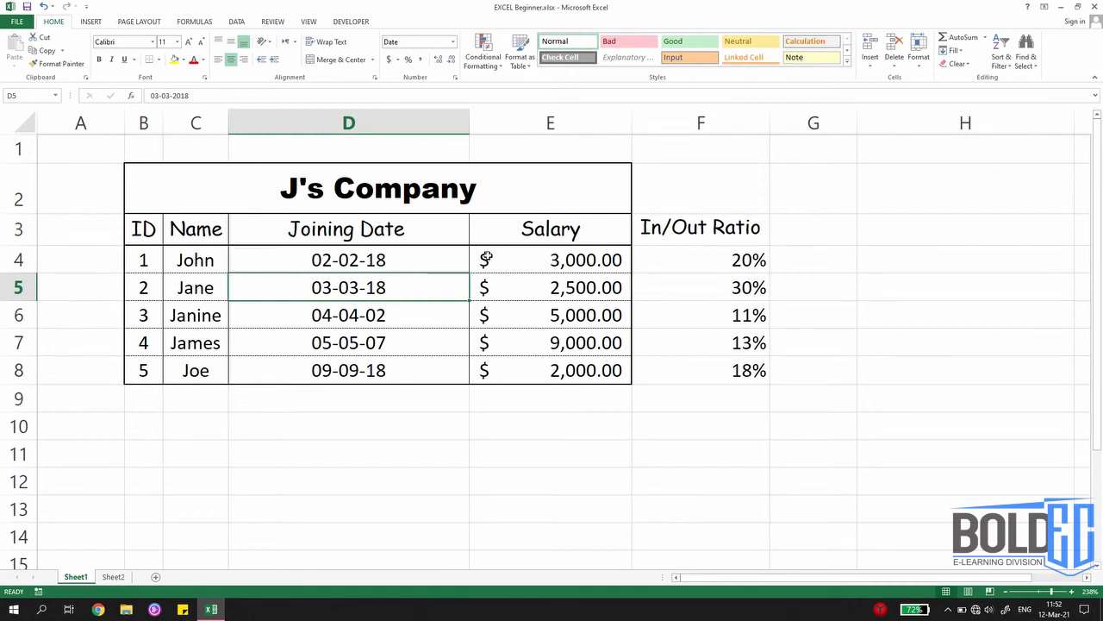
pyautogui.click(567, 280)
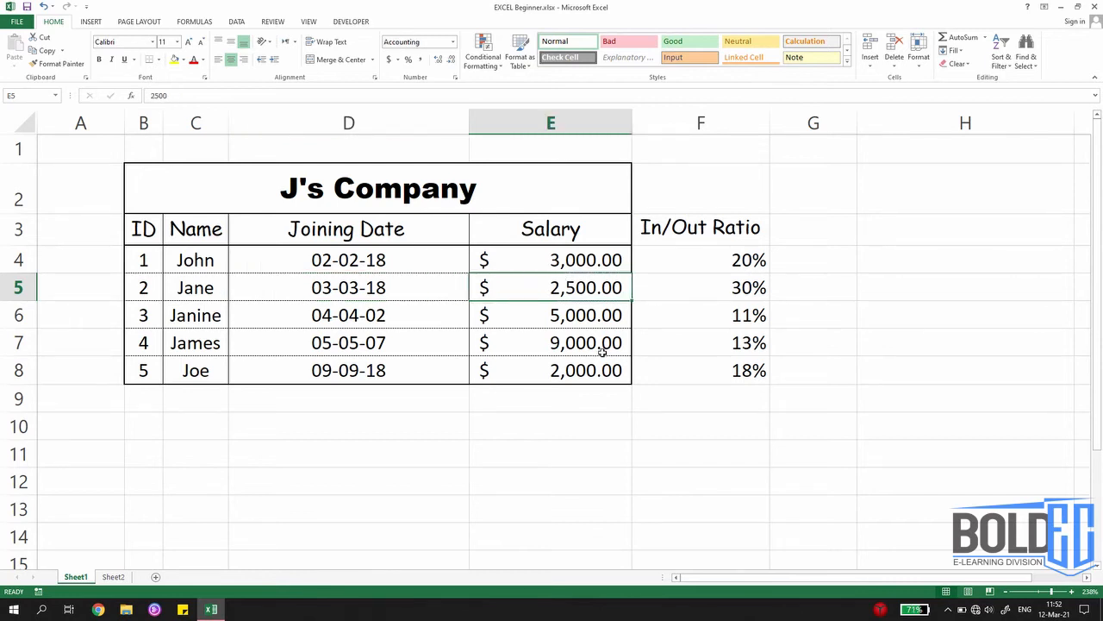
pyautogui.hotkey('ctrl', '1')
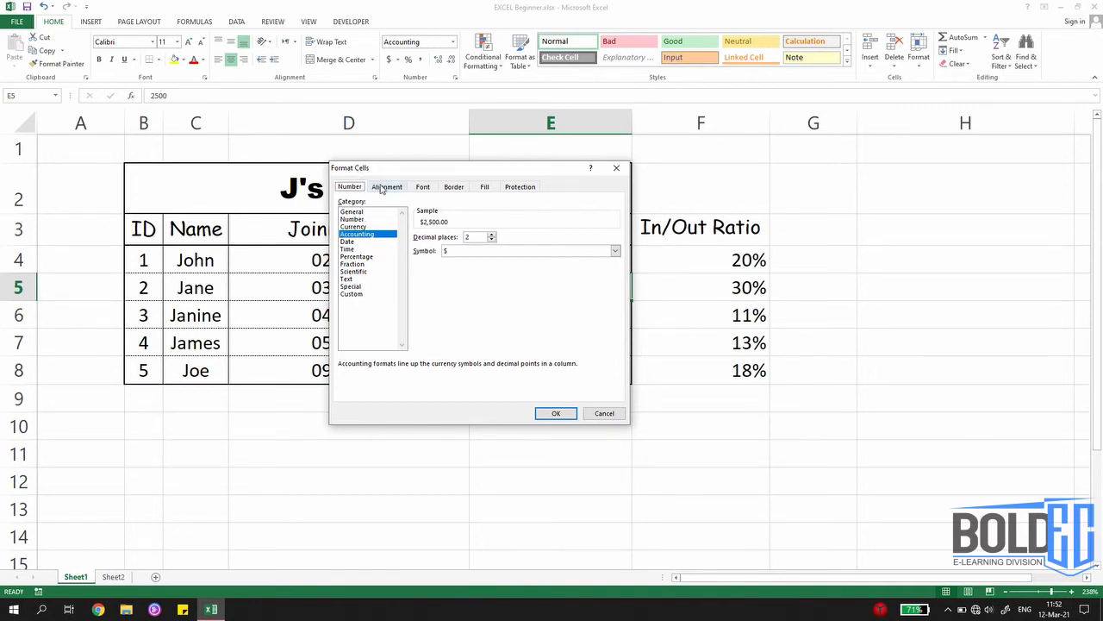
pyautogui.click(383, 186)
pyautogui.click(417, 188)
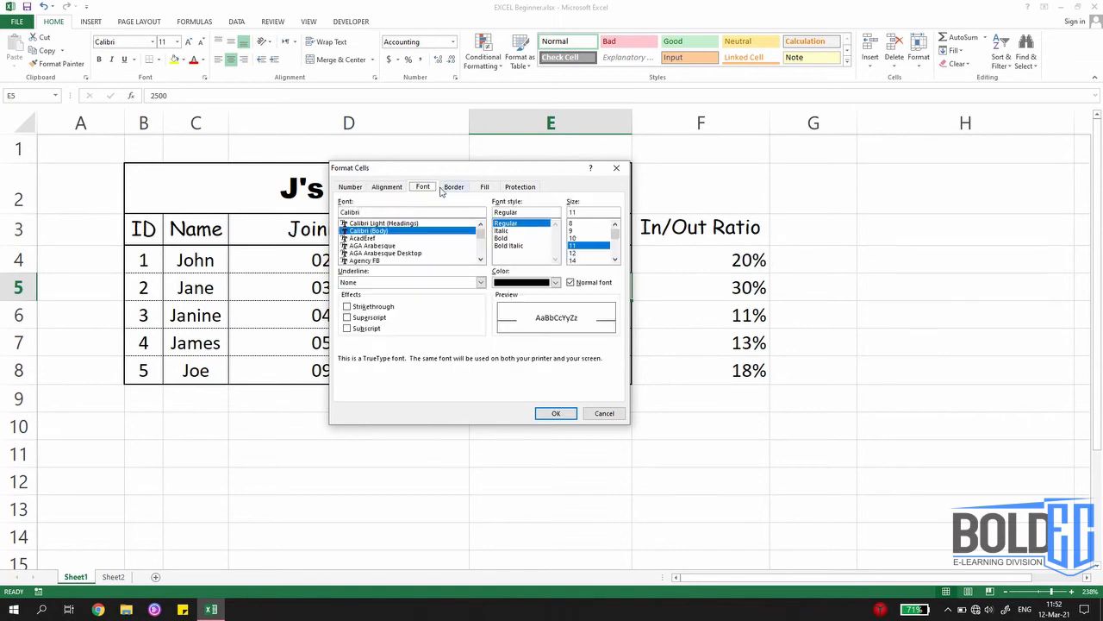
pyautogui.click(453, 187)
pyautogui.click(473, 190)
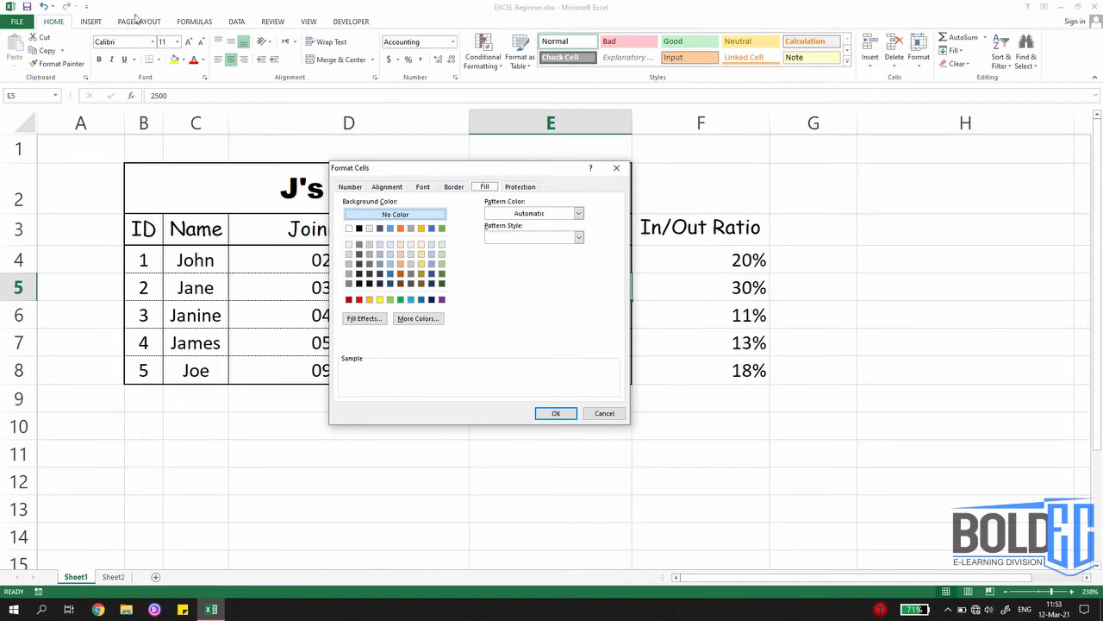
pyautogui.click(350, 188)
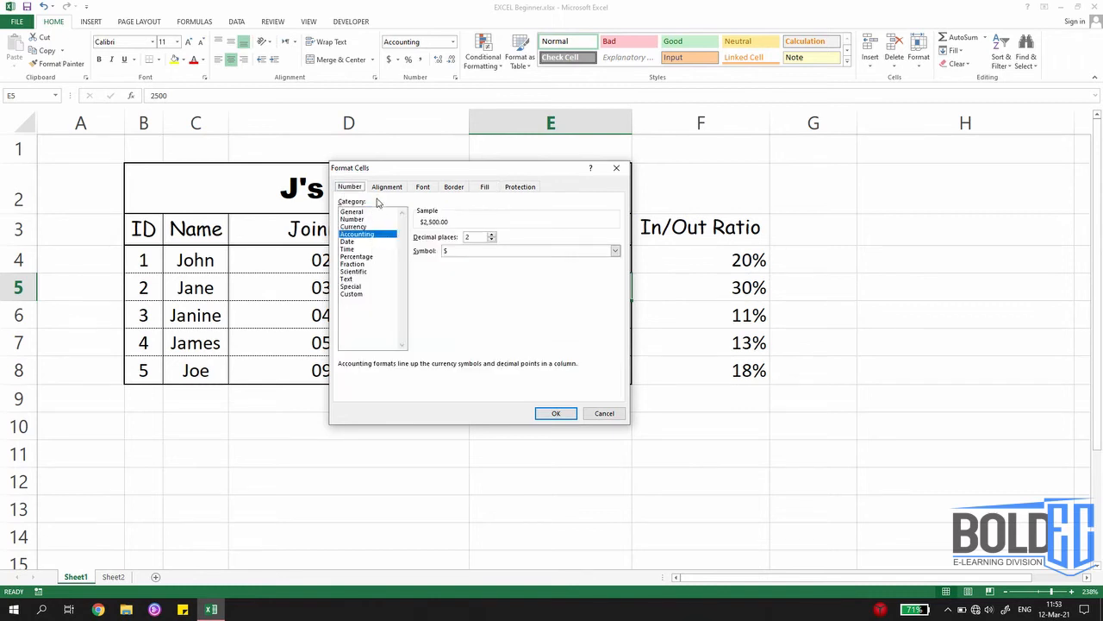
# - Inspect the Custom format code behind salary cell E5 and leave the cell formatting without applying changes
pyautogui.moveTo(394, 172); pyautogui.dragTo(785, 118)
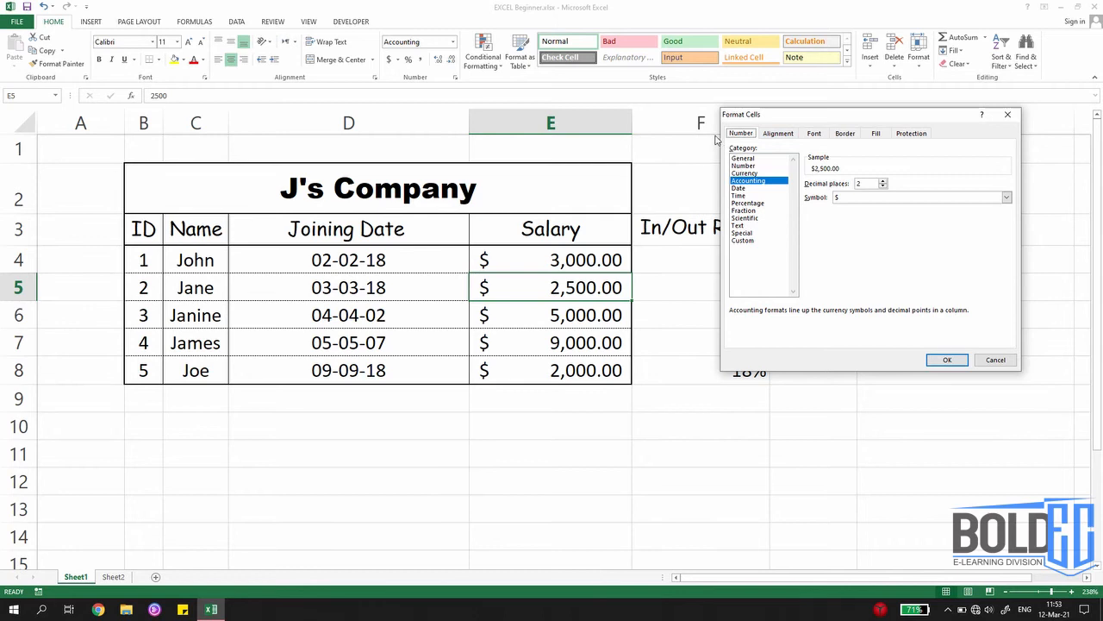
pyautogui.click(743, 241)
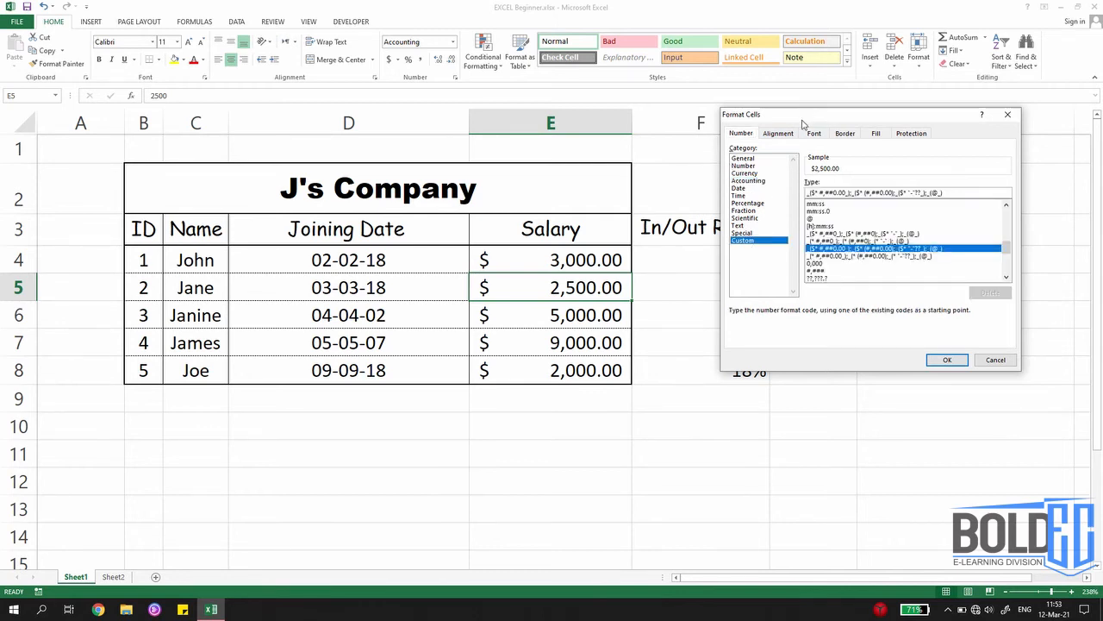
pyautogui.moveTo(810, 113); pyautogui.dragTo(881, 100)
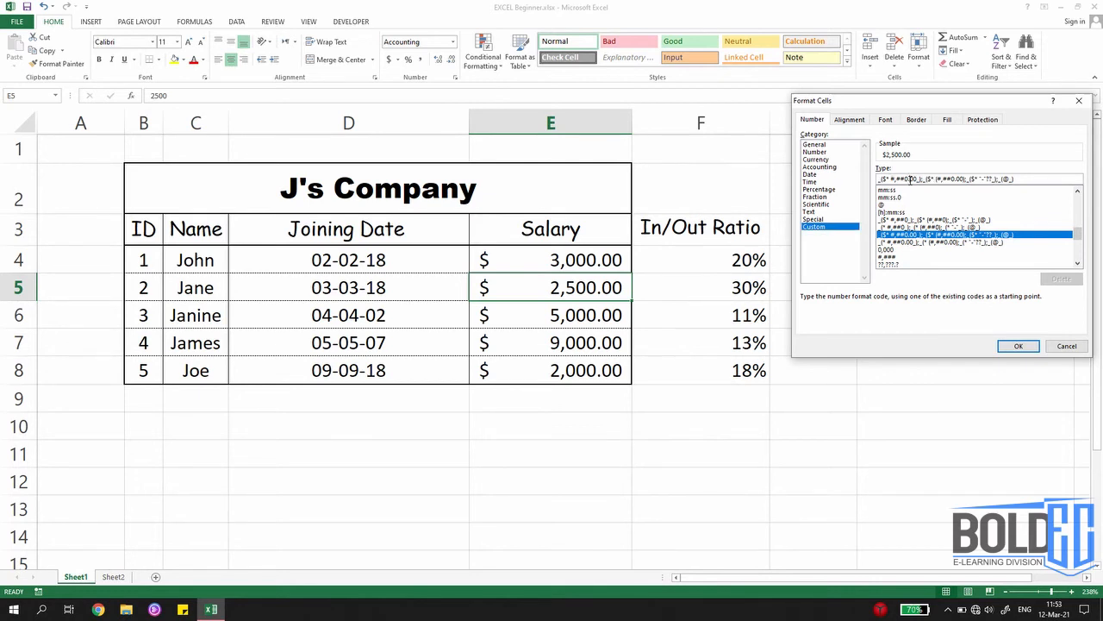
pyautogui.doubleClick(911, 178)
pyautogui.click(1067, 345)
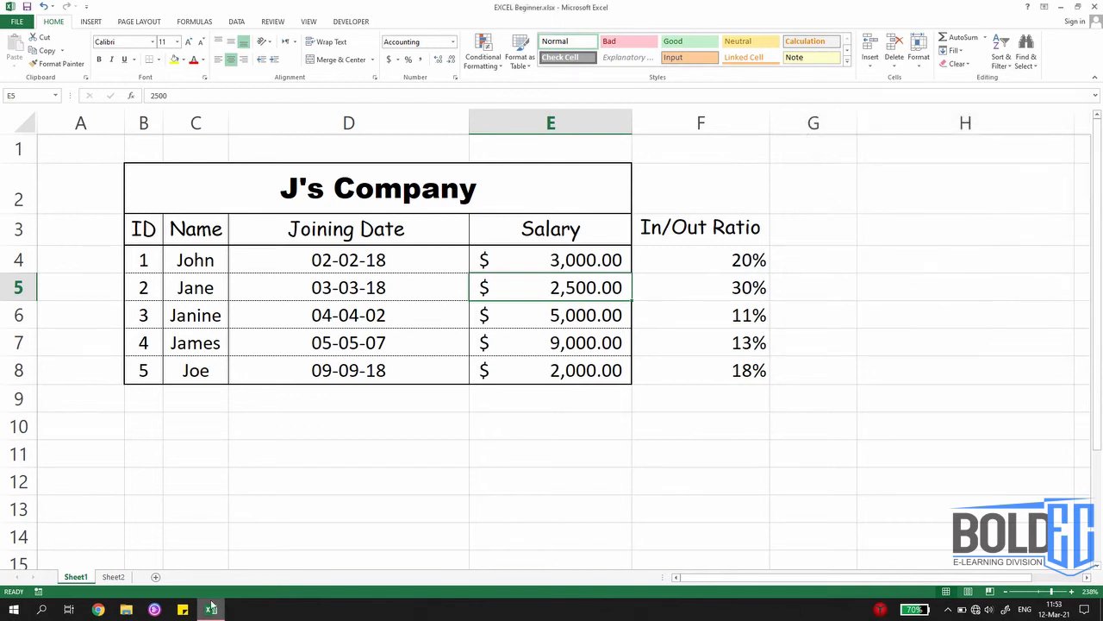
# - On Sheet2, re-enter 0,000 as the custom number format of output cell C5
pyautogui.click(113, 577)
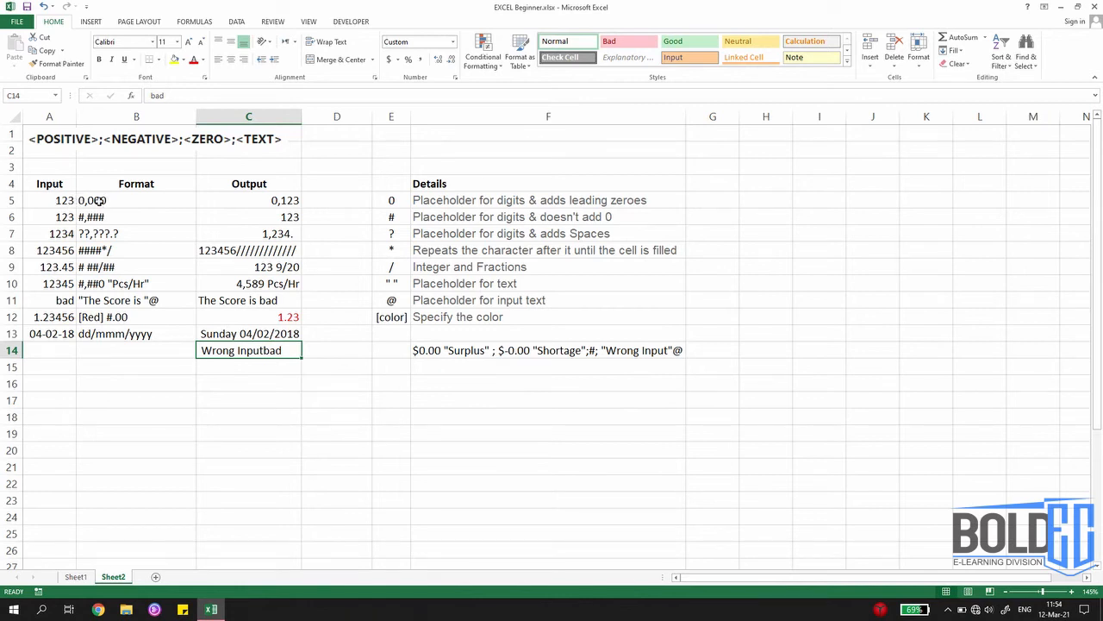
pyautogui.click(293, 202)
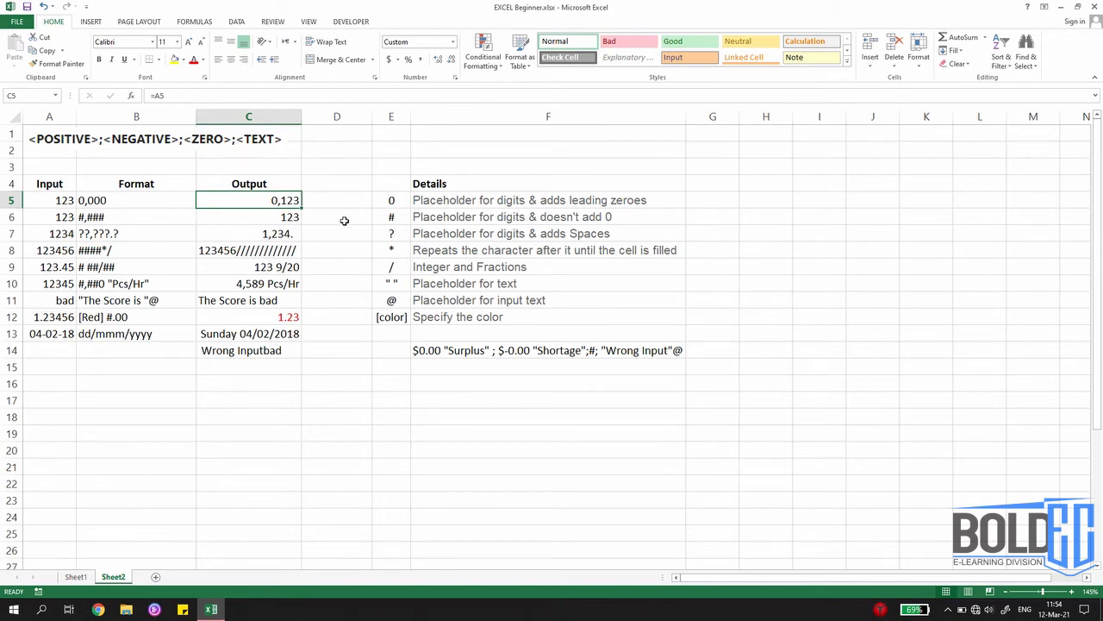
pyautogui.hotkey('ctrl', '1')
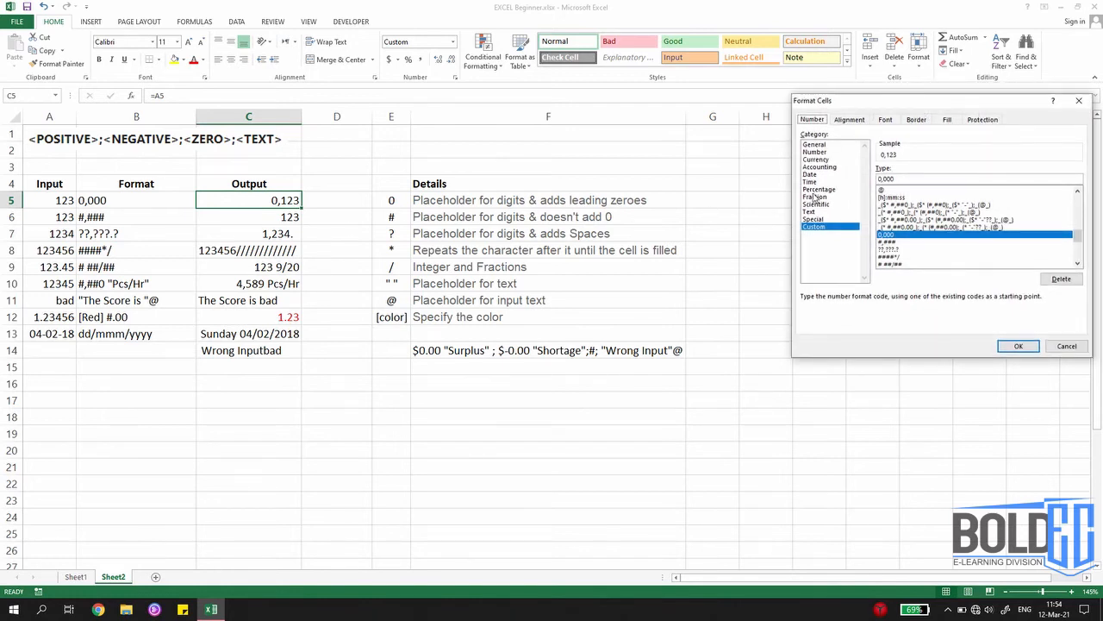
pyautogui.doubleClick(888, 181)
pyautogui.click(899, 179)
pyautogui.moveTo(901, 180); pyautogui.dragTo(859, 179)
pyautogui.write('0,')
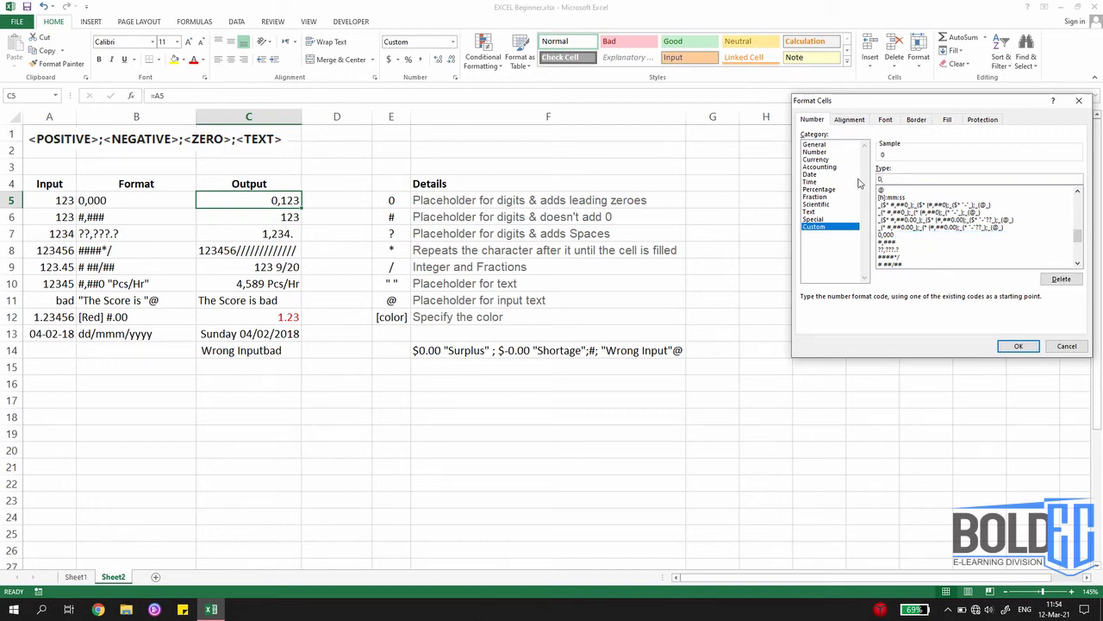
pyautogui.write('000')
pyautogui.click(1015, 347)
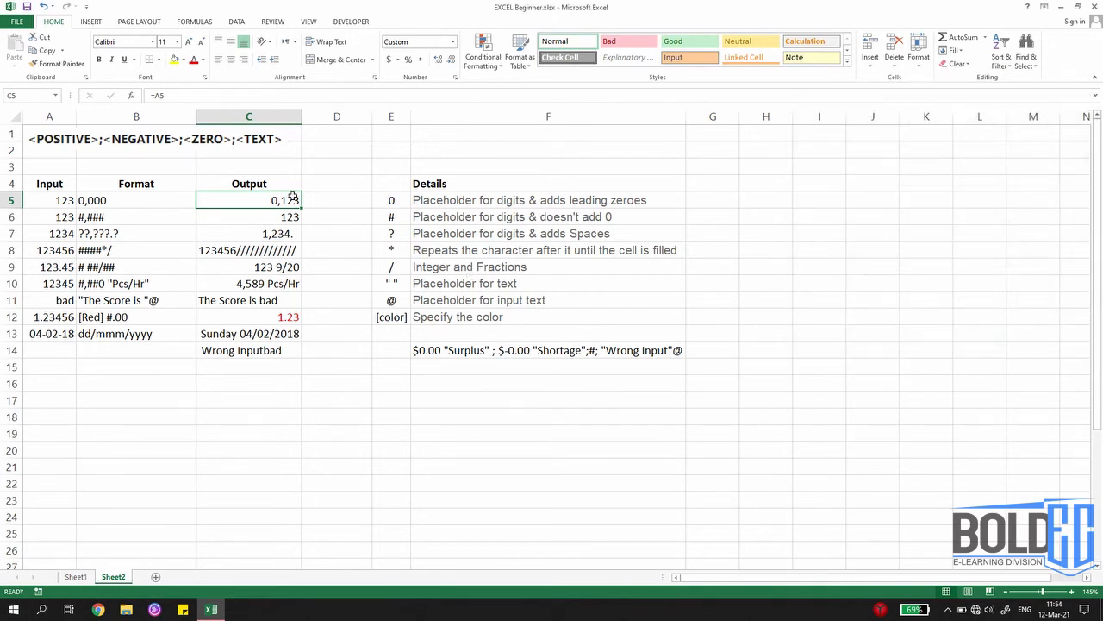
# - Compare the # and ? placeholder examples in rows 6 and 7, left-aligning output C7 and returning it to right alignment
pyautogui.click(256, 219)
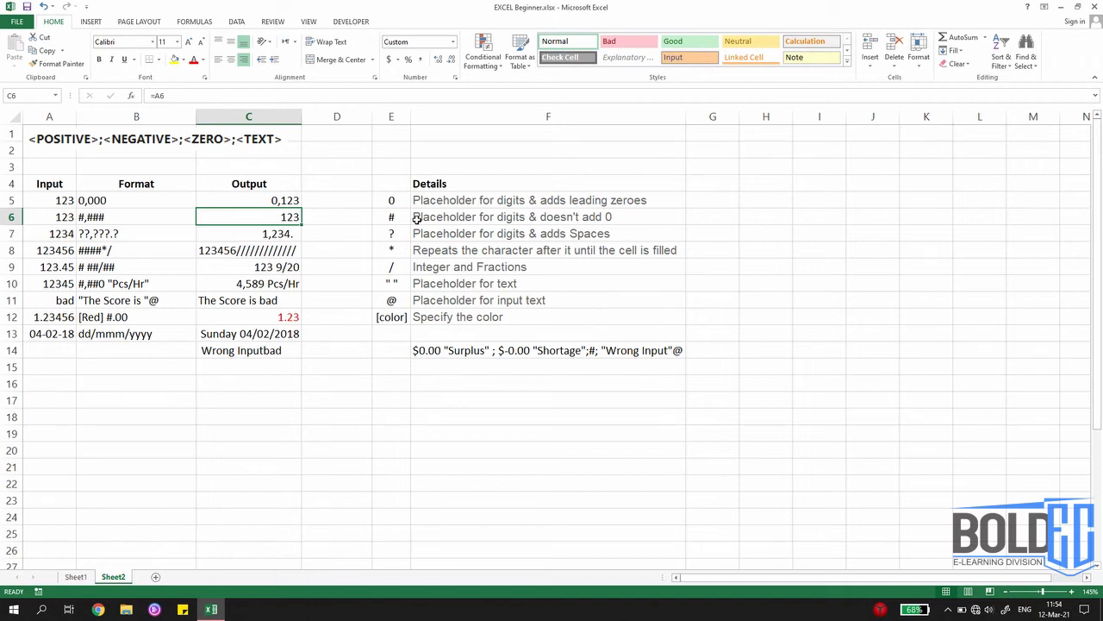
pyautogui.click(144, 235)
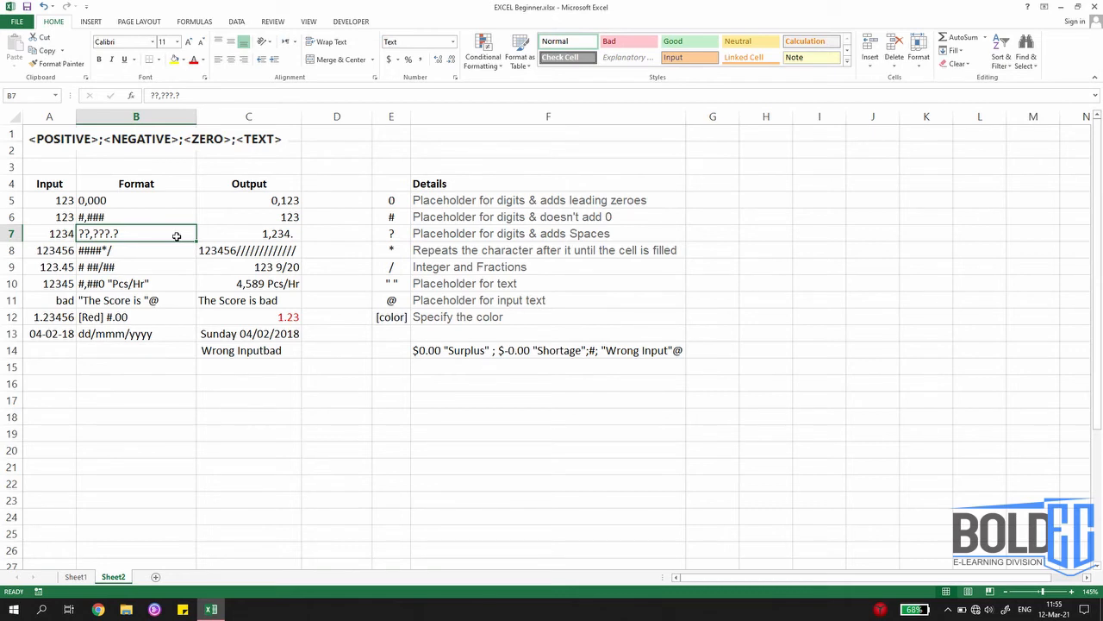
pyautogui.click(261, 233)
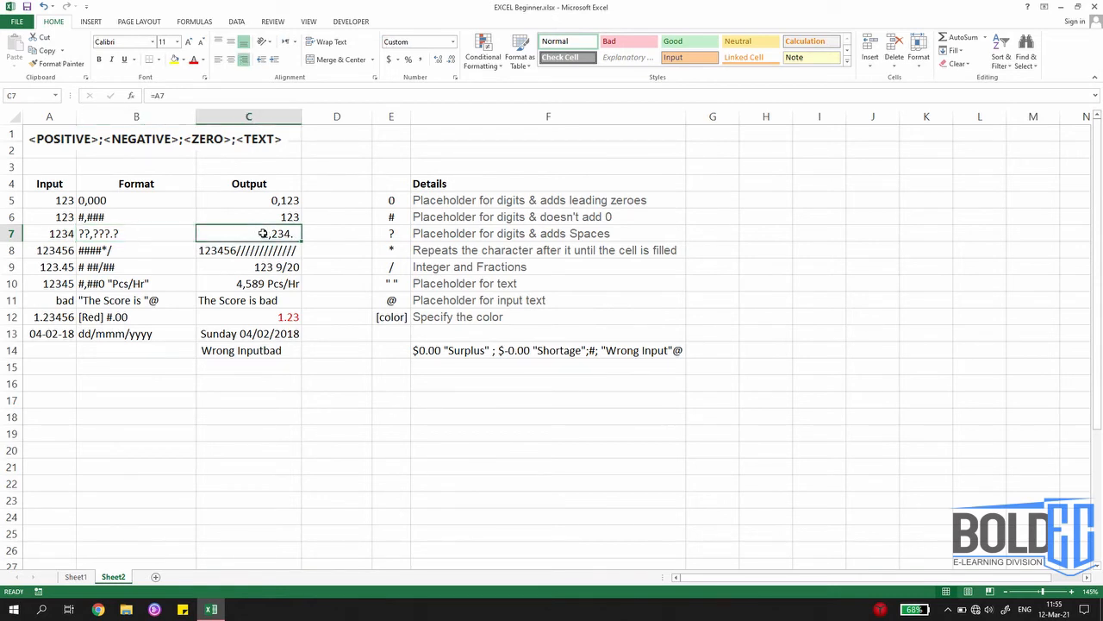
pyautogui.click(219, 61)
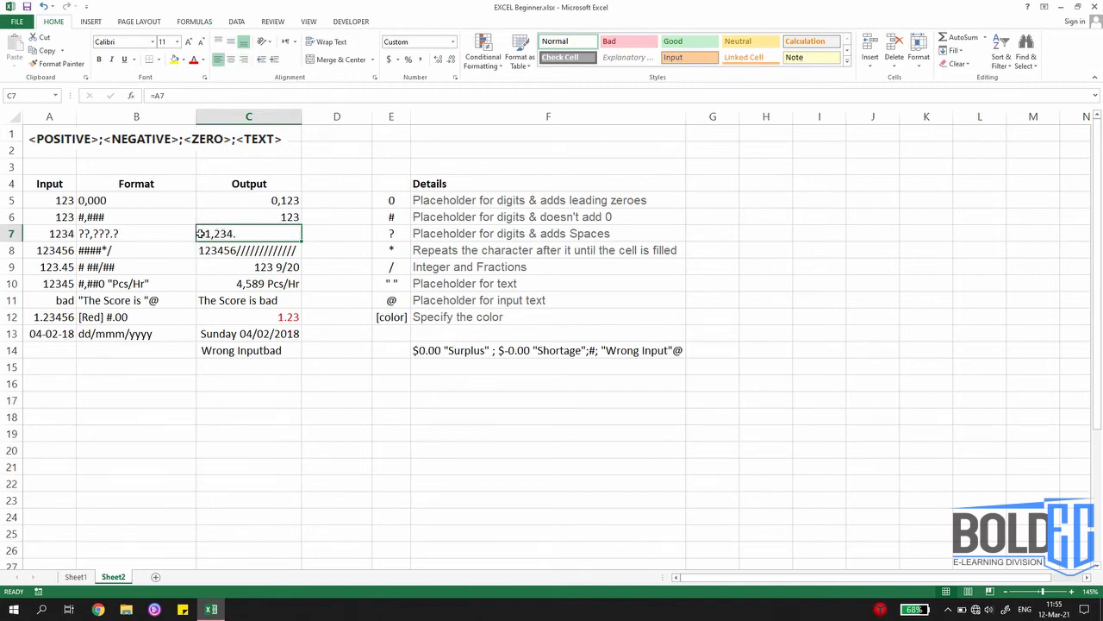
pyautogui.click(244, 60)
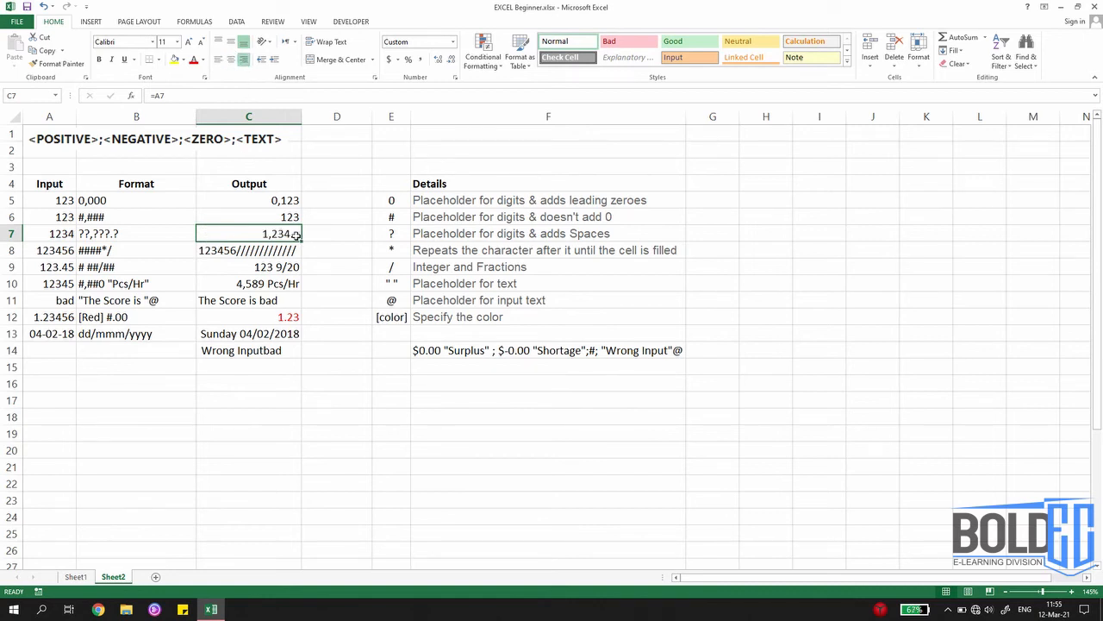
# - Widen the Output column C and then make it narrower to test the repeating slash format in C8
pyautogui.click(262, 247)
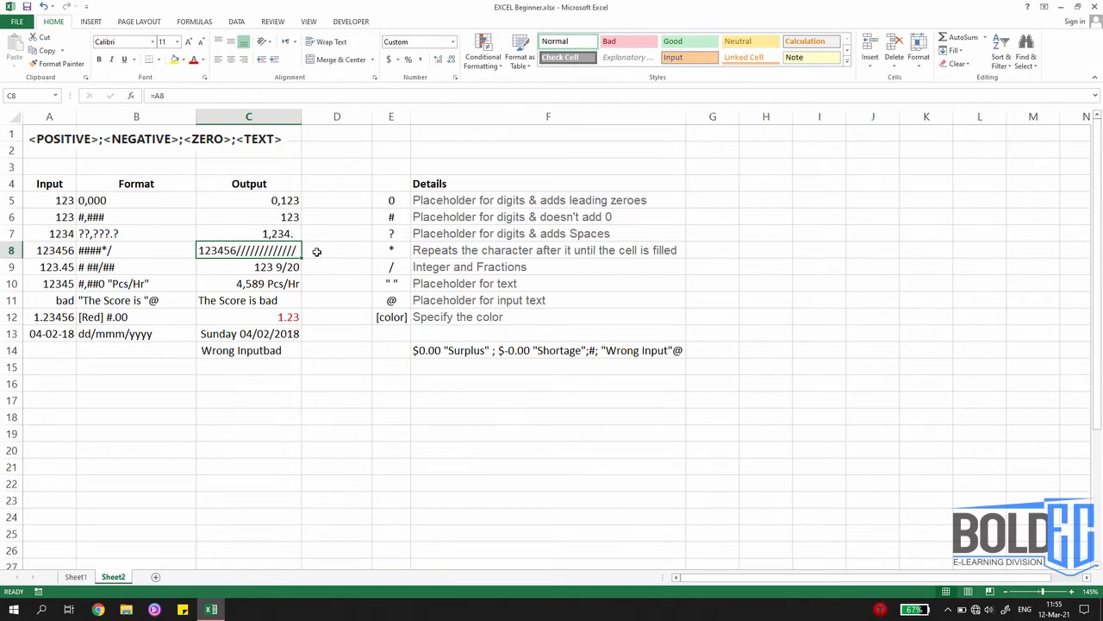
pyautogui.moveTo(299, 111); pyautogui.dragTo(366, 117)
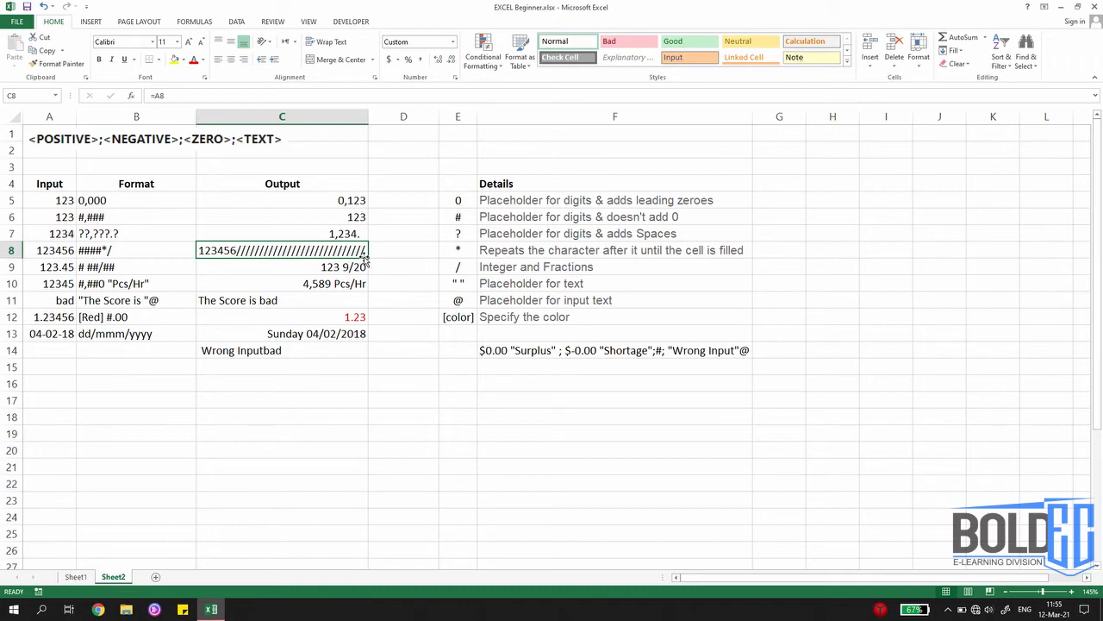
pyautogui.moveTo(369, 118); pyautogui.dragTo(274, 122)
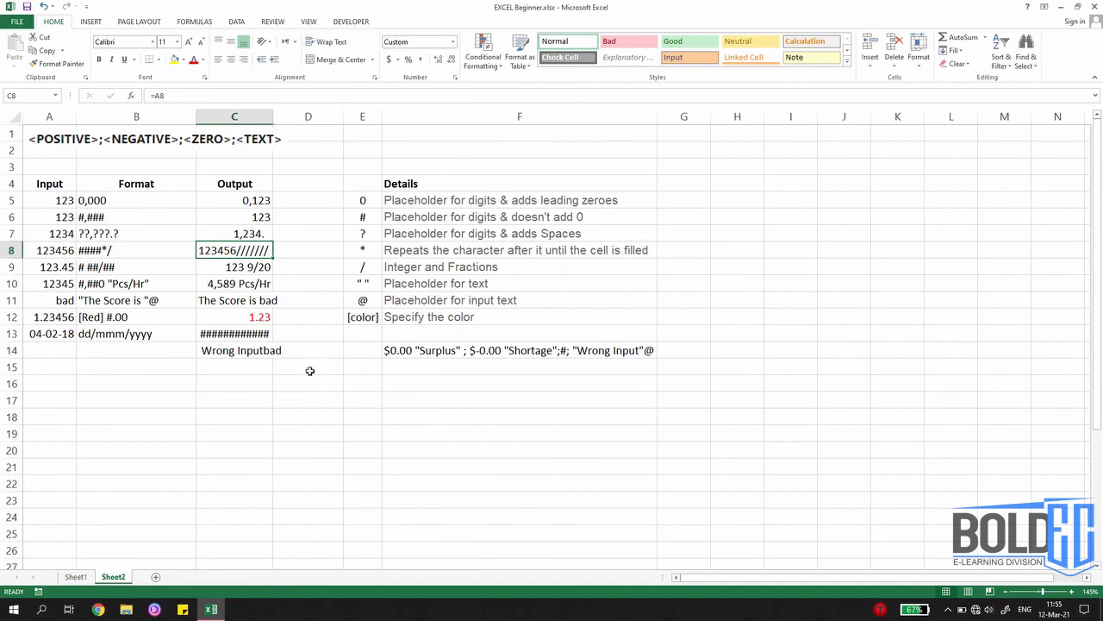
# - Go over the fraction example in row 9 and enter 12345 in output cell C10 beside the #,##0 "Pcs/Hr" format
pyautogui.click(118, 268)
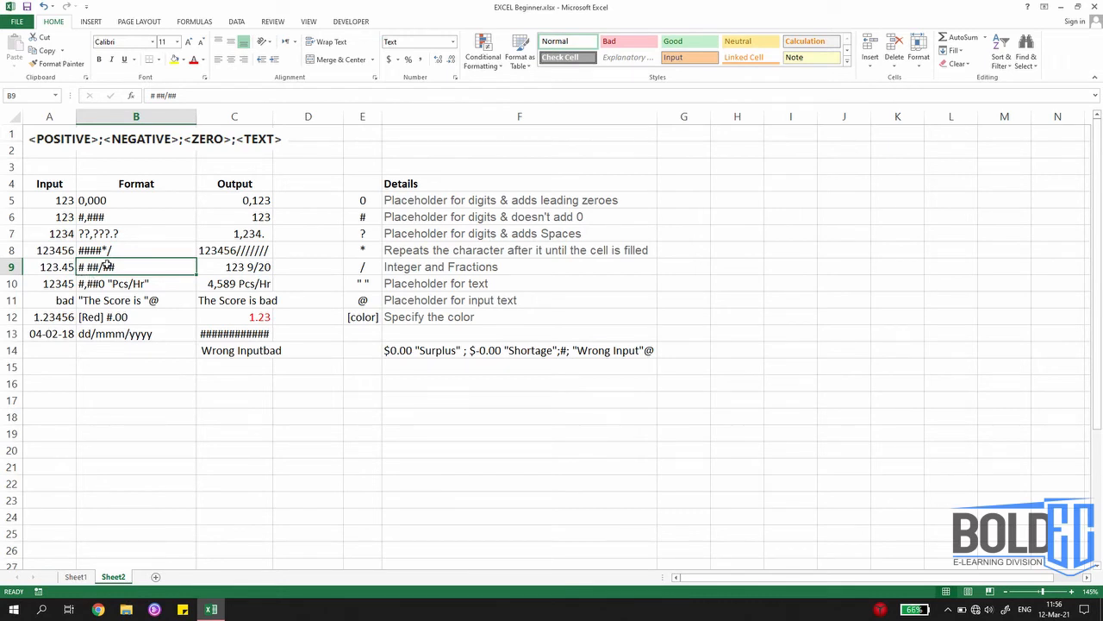
pyautogui.click(66, 275)
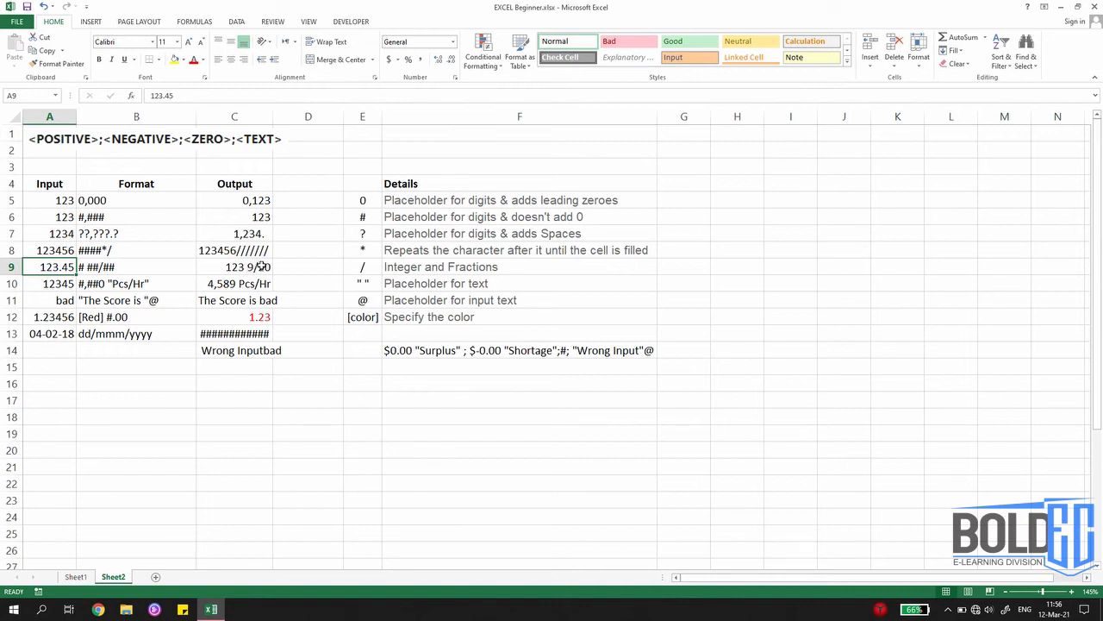
pyautogui.click(148, 281)
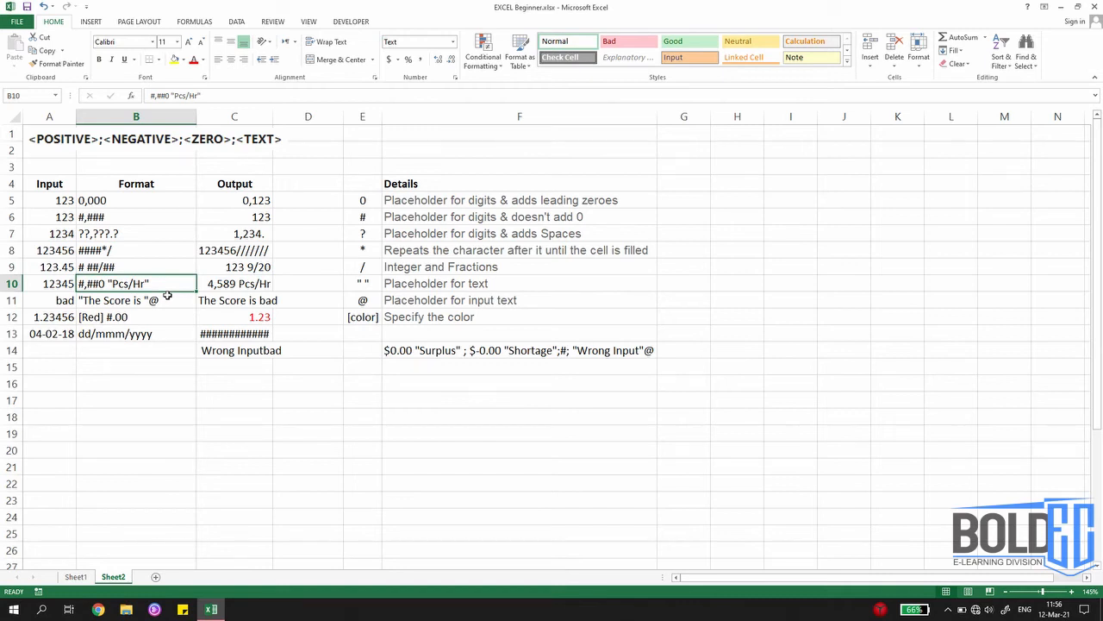
pyautogui.click(215, 283)
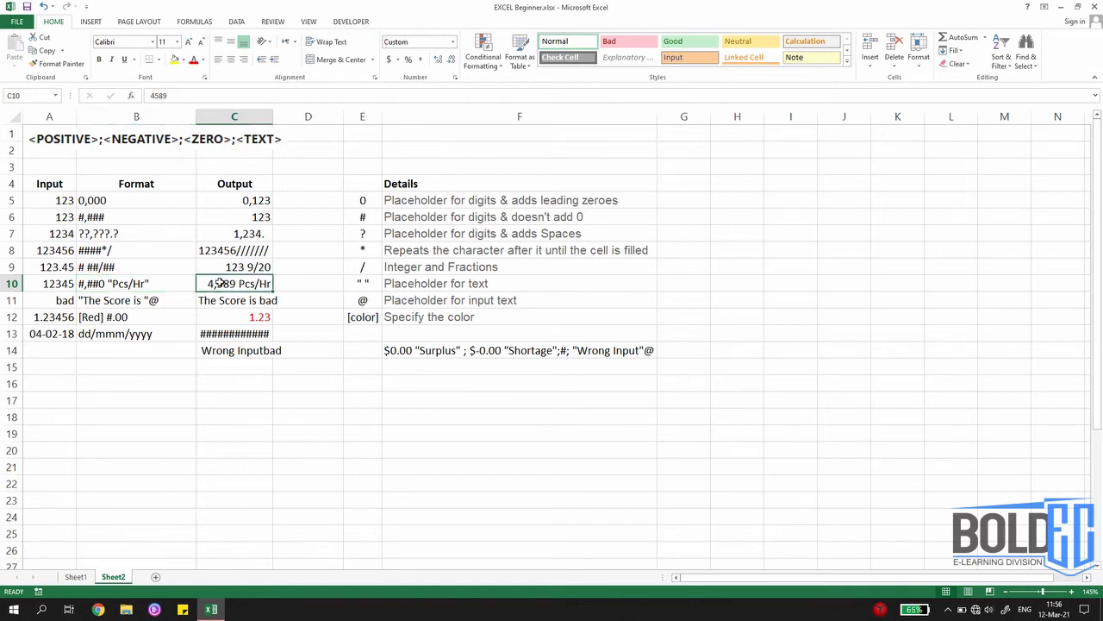
pyautogui.write('1233')
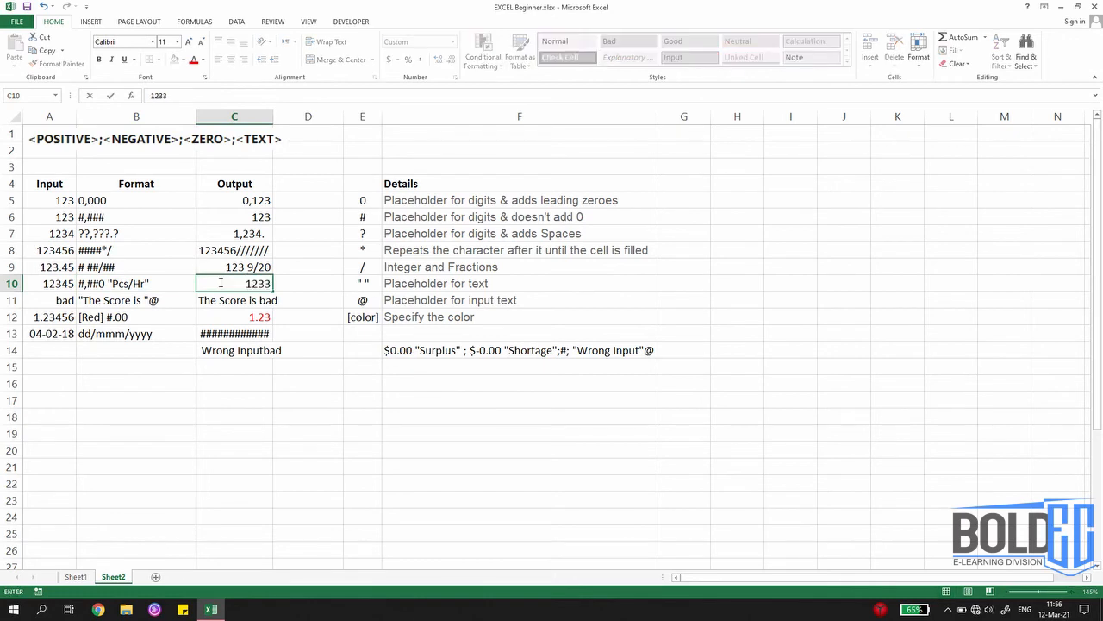
pyautogui.press('BackSpace')
pyautogui.write('45')
pyautogui.press('Return')
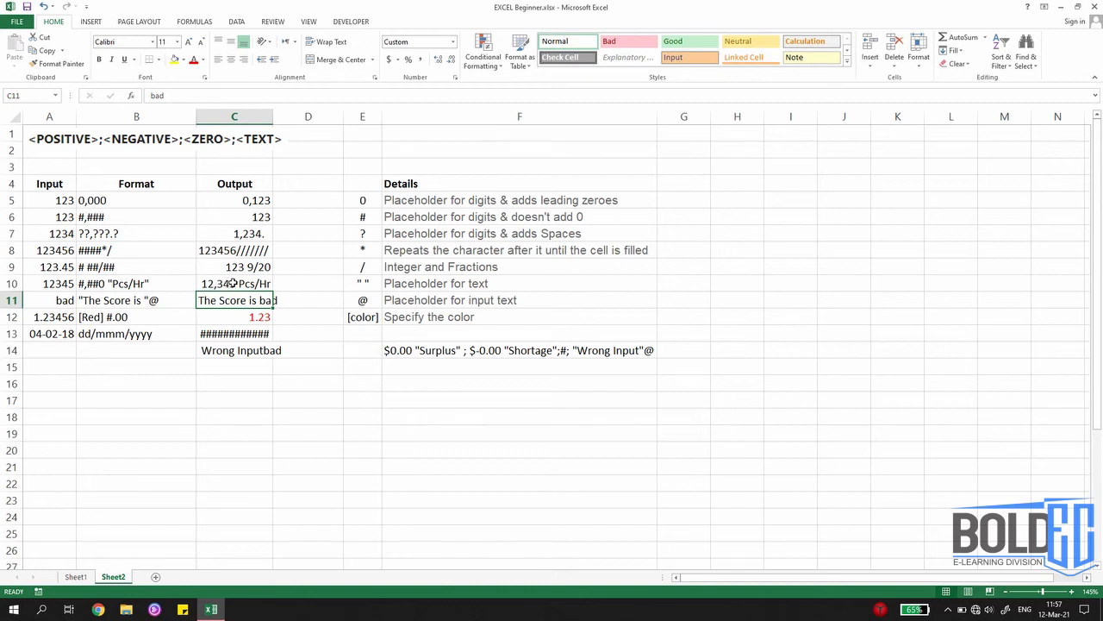
# - Inspect the parts of the custom format code used by C10 without changing it
pyautogui.click(233, 283)
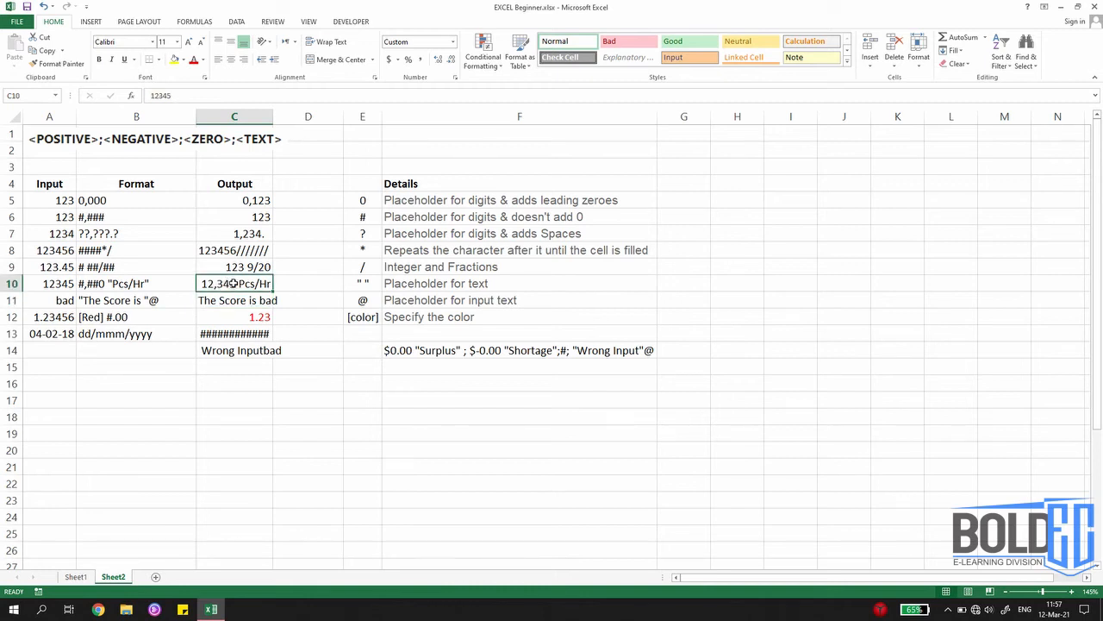
pyautogui.hotkey('ctrl', '1')
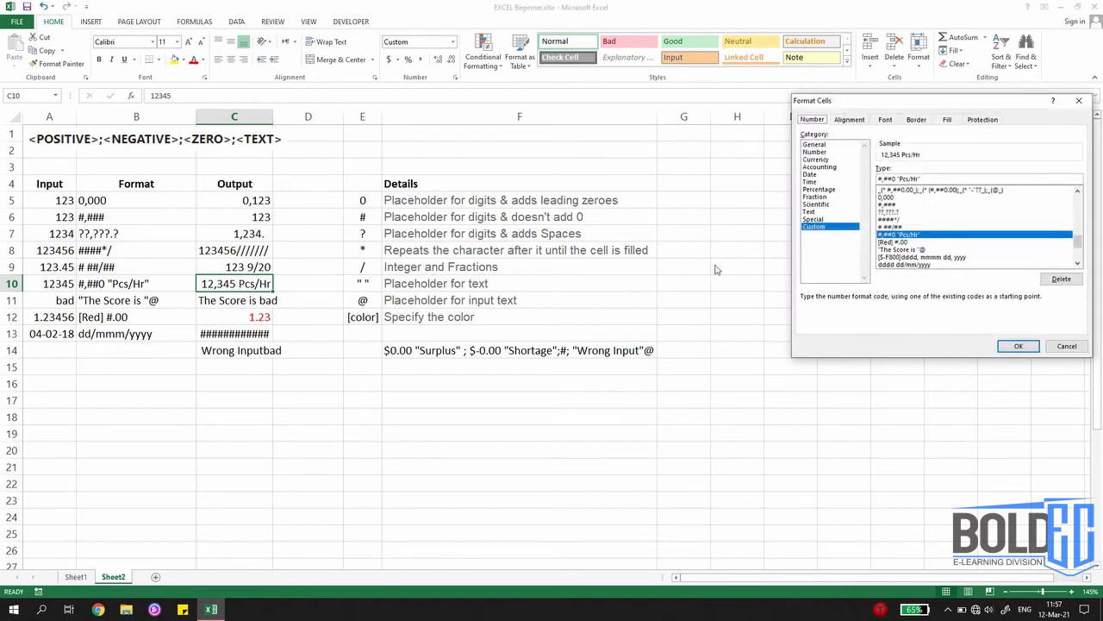
pyautogui.doubleClick(902, 179)
pyautogui.click(886, 179)
pyautogui.doubleClick(888, 178)
pyautogui.press('Escape')
pyautogui.click(255, 307)
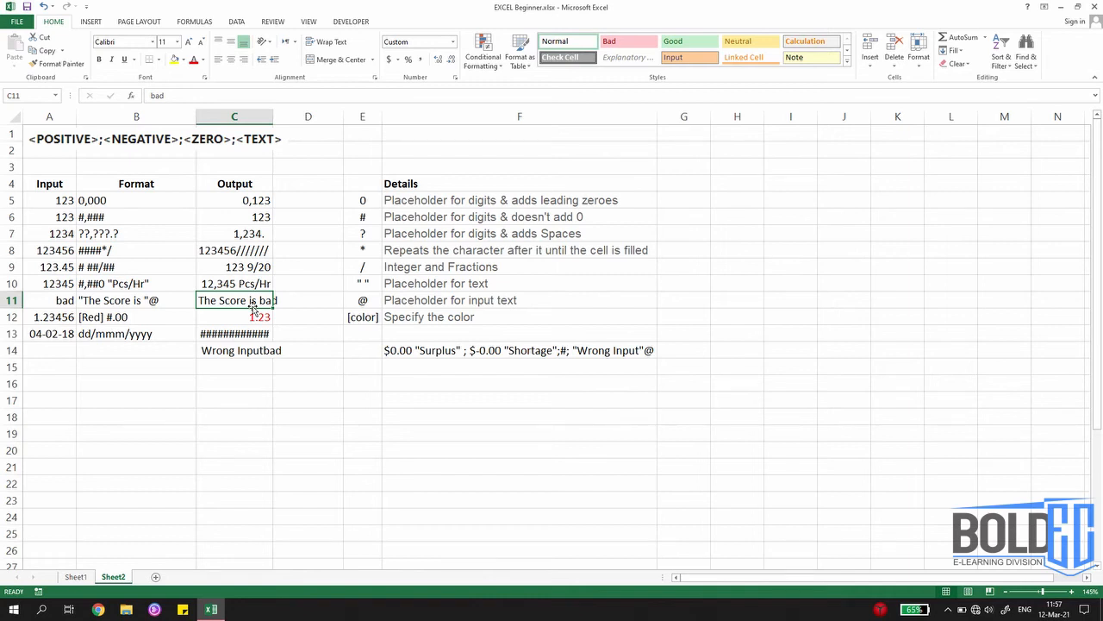
# - Replace the number in C10 with the text "bad" to test the "Pcs/Hr" format on text input
pyautogui.click(242, 287)
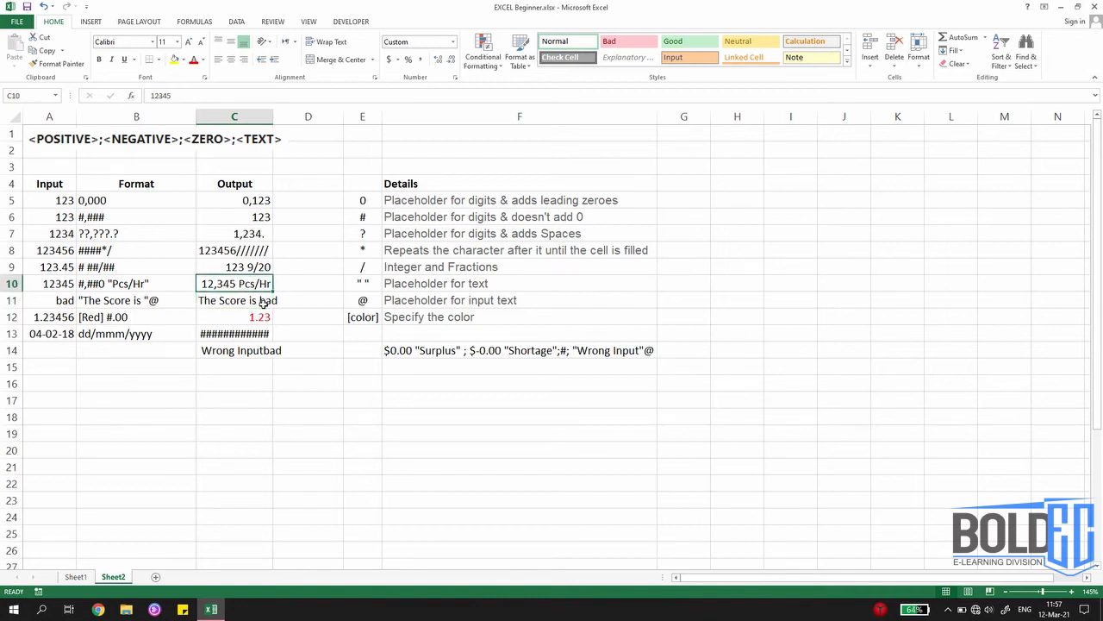
pyautogui.press('F2')
pyautogui.hotkey('shift', 'Home')
pyautogui.write('bad')
pyautogui.press('Return')
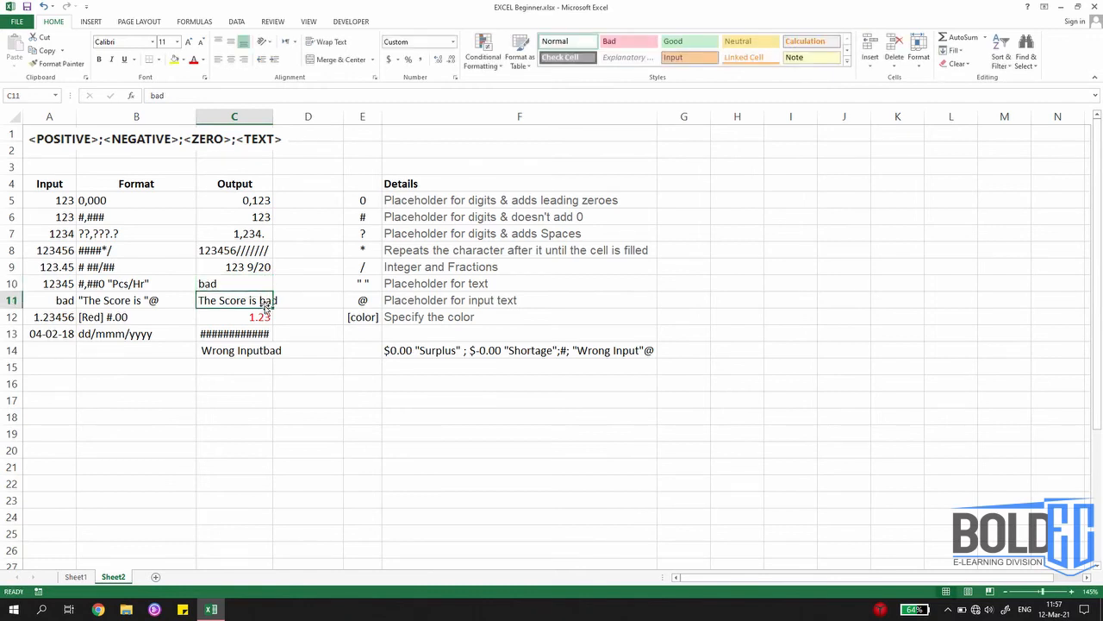
pyautogui.press('Up')
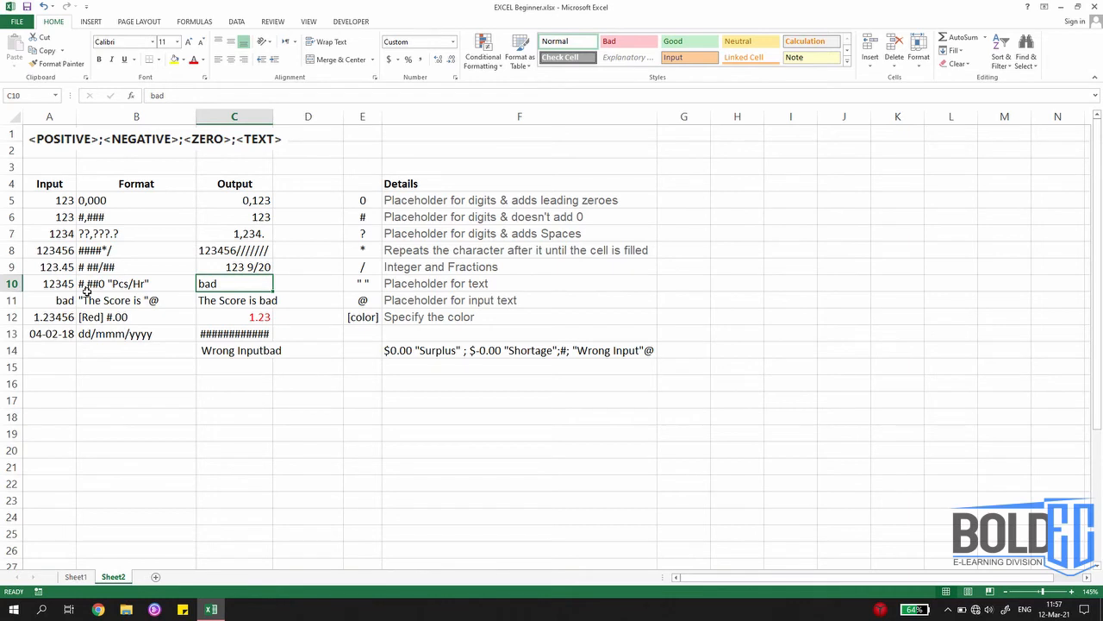
# - Enter 12345 in output cell C10 again so the "Pcs/Hr" format applies to a number
pyautogui.write('12345')
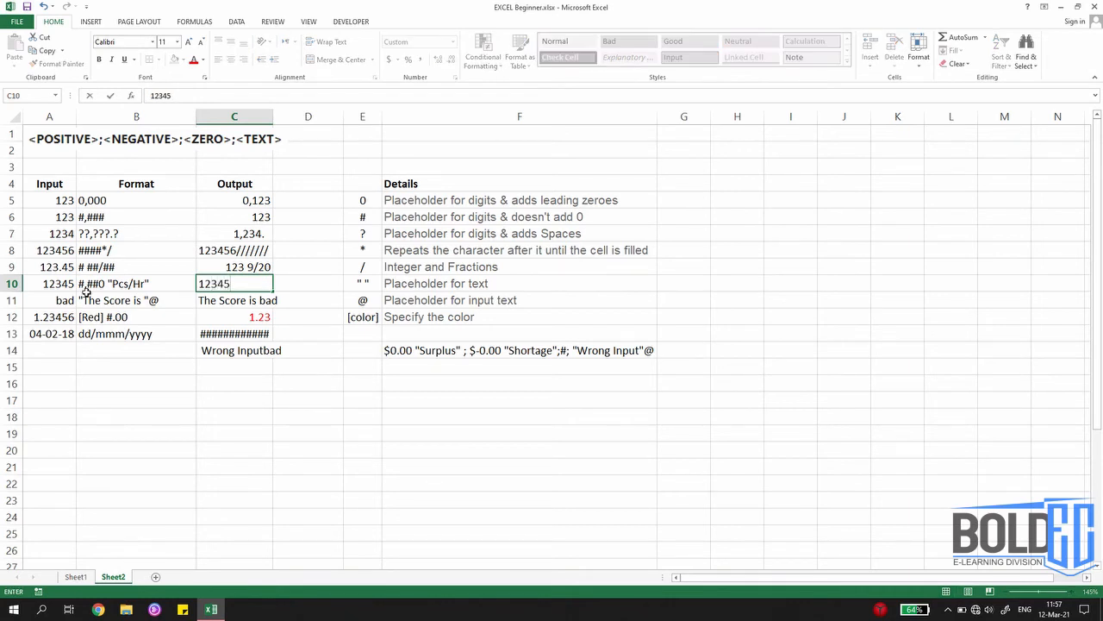
pyautogui.press('Return')
pyautogui.press('Up')
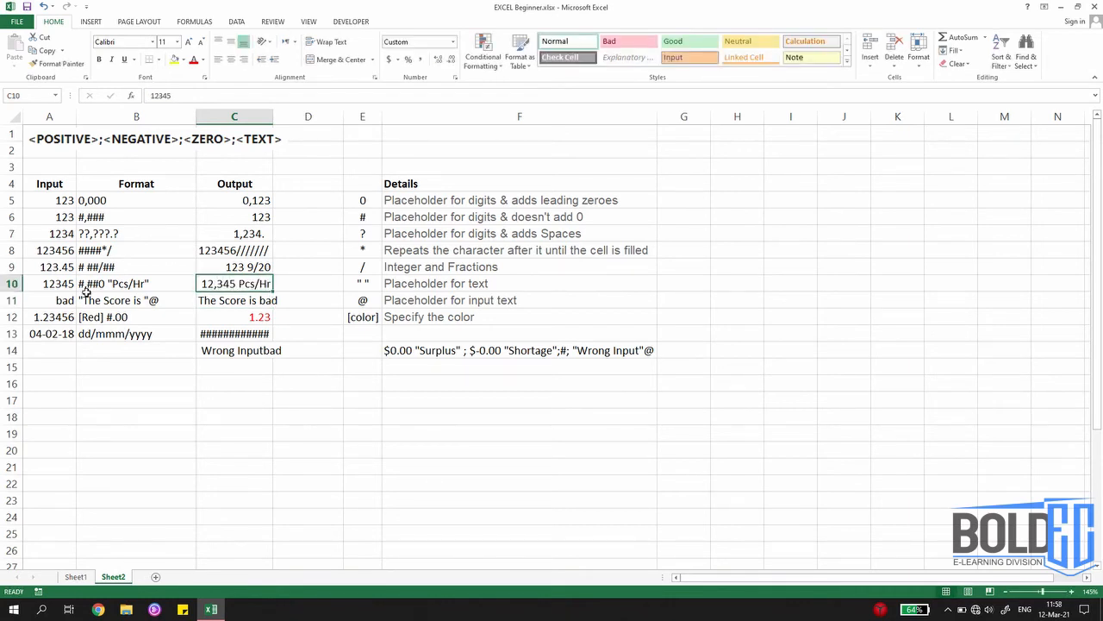
# - Enter 123 in C11 to test the "The Score is "@ format on a numeric input
pyautogui.press('Down')
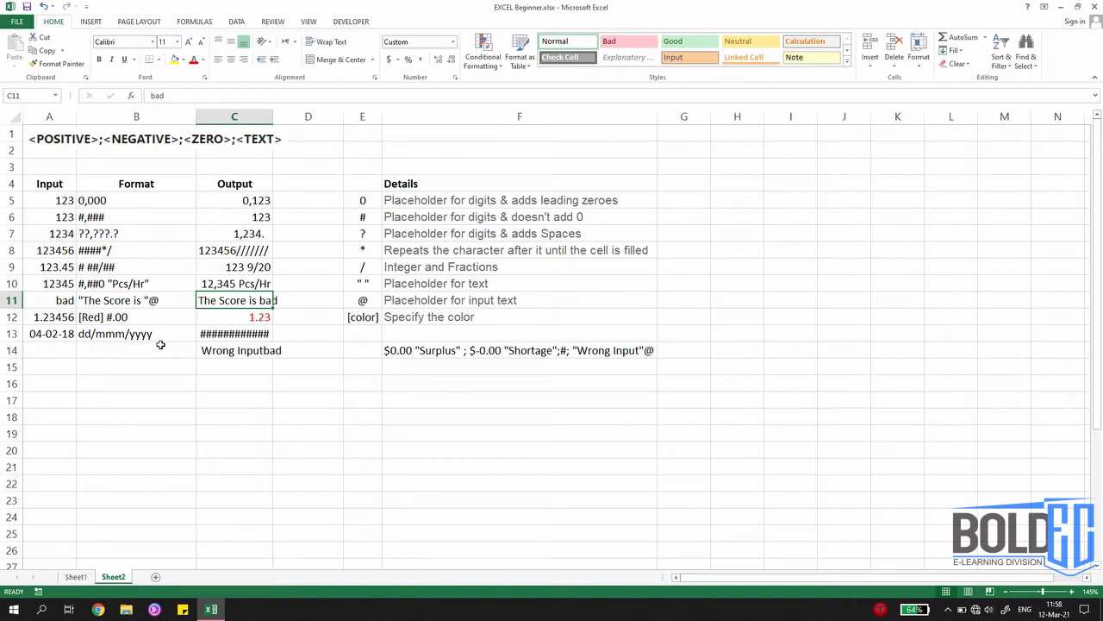
pyautogui.write('123')
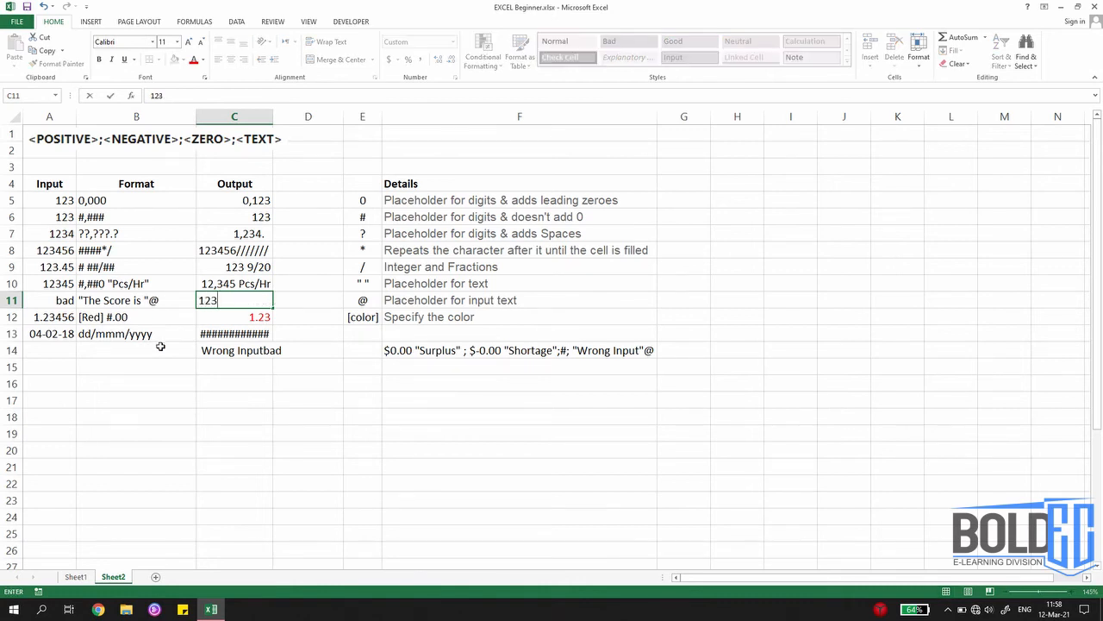
pyautogui.press('Return')
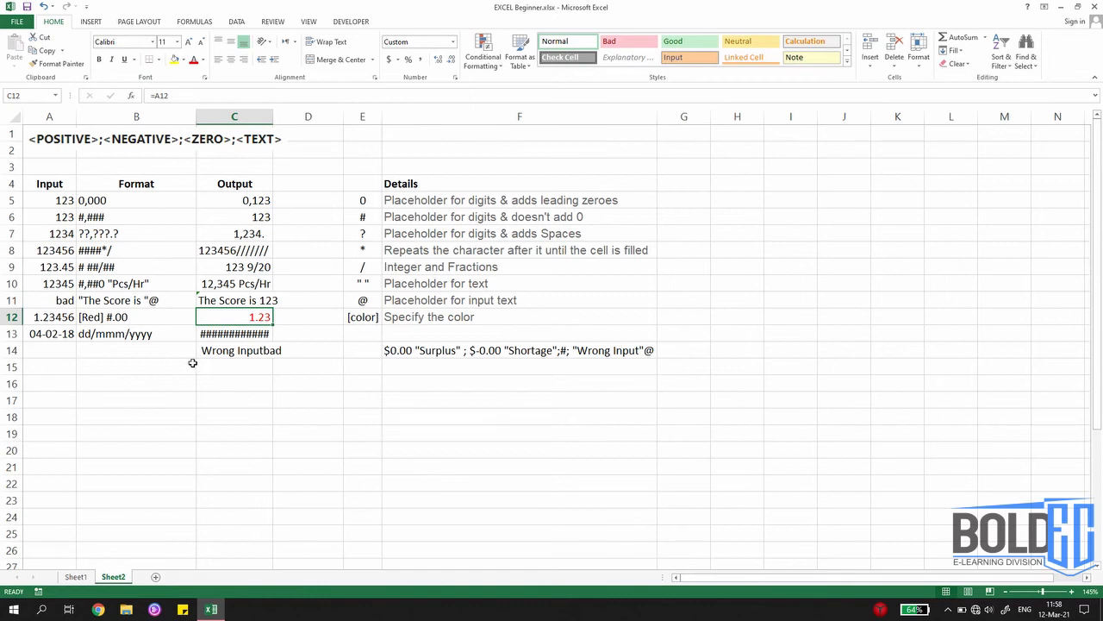
# - Set C11 back to the text "bad" beside the "The Score is "@ format
pyautogui.click(248, 300)
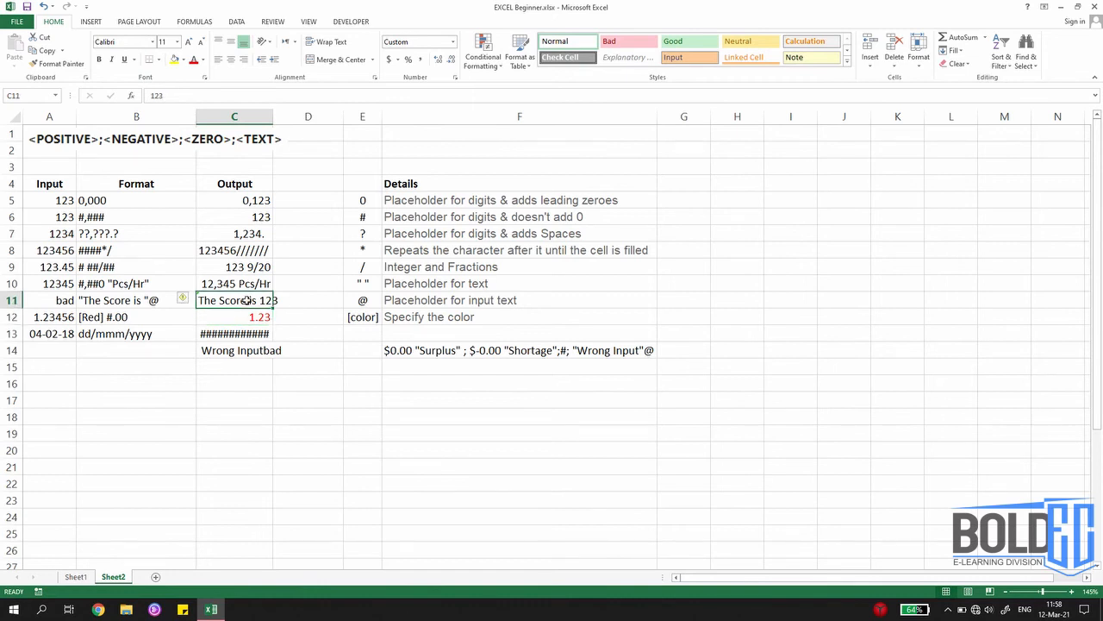
pyautogui.doubleClick(248, 300)
pyautogui.write('bad')
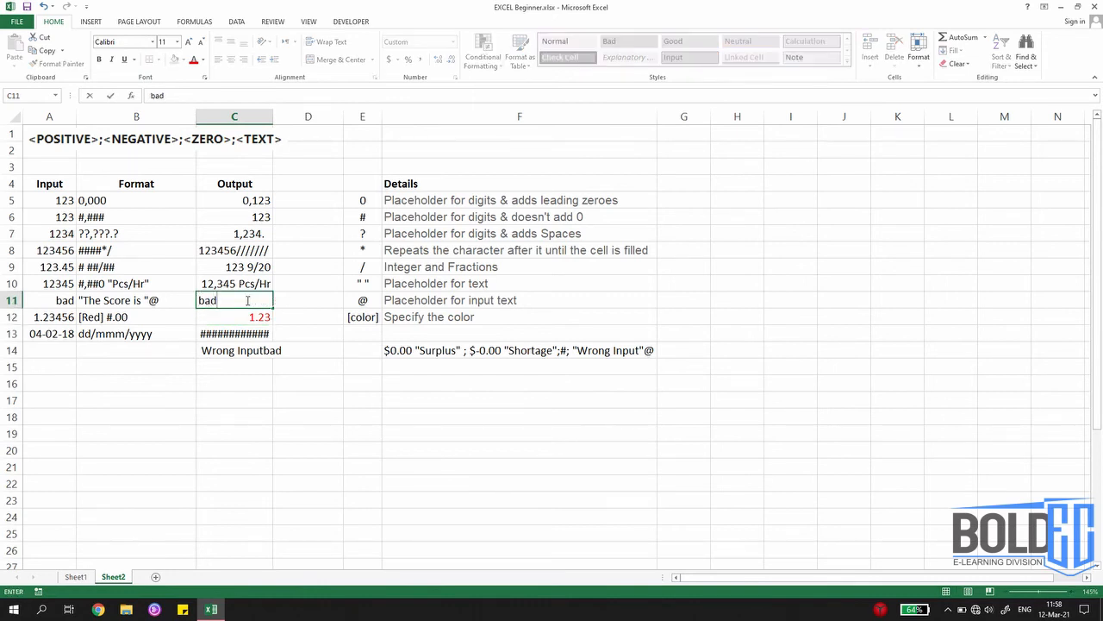
pyautogui.press('Return')
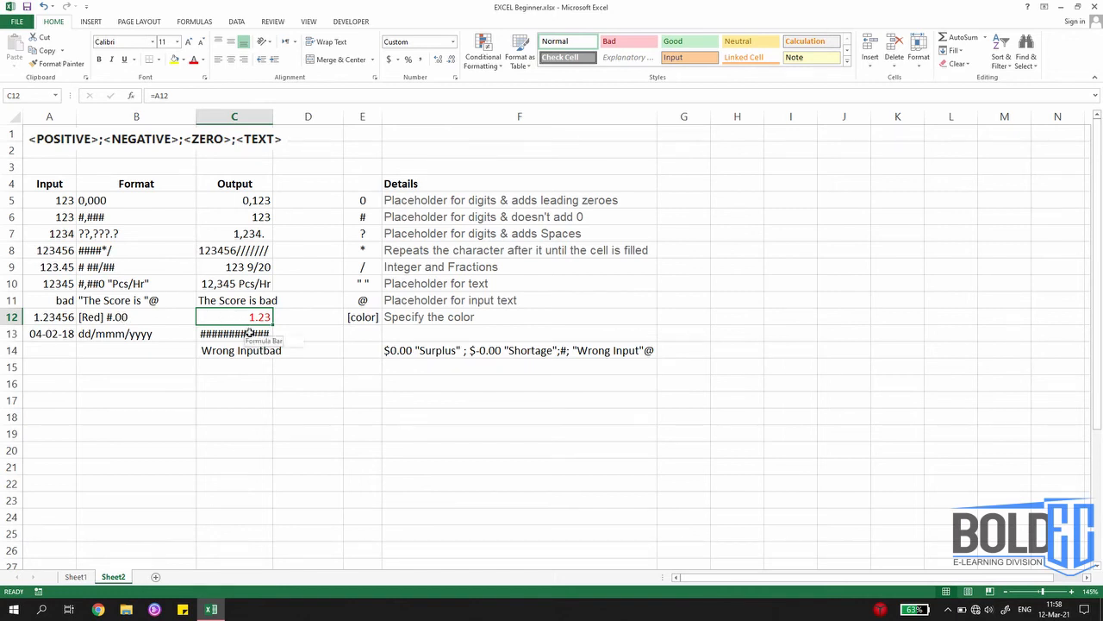
# - Change the colour in C12's custom number format to Blue, making the code [Blue] #.00
pyautogui.hotkey('ctrl', '1')
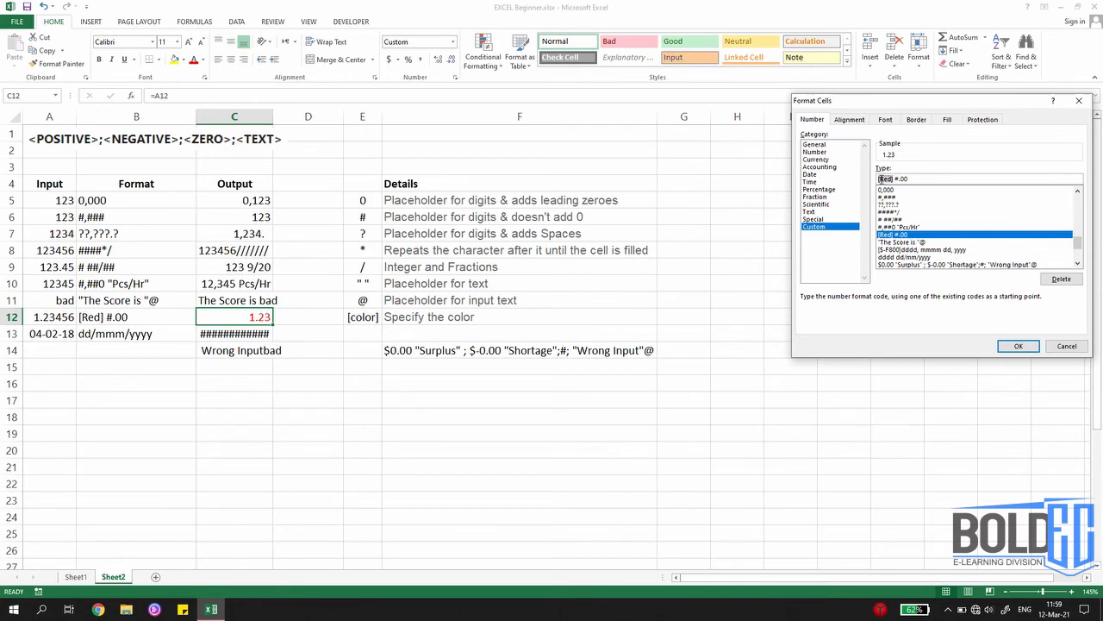
pyautogui.moveTo(880, 178); pyautogui.dragTo(893, 179)
pyautogui.write('Blue')
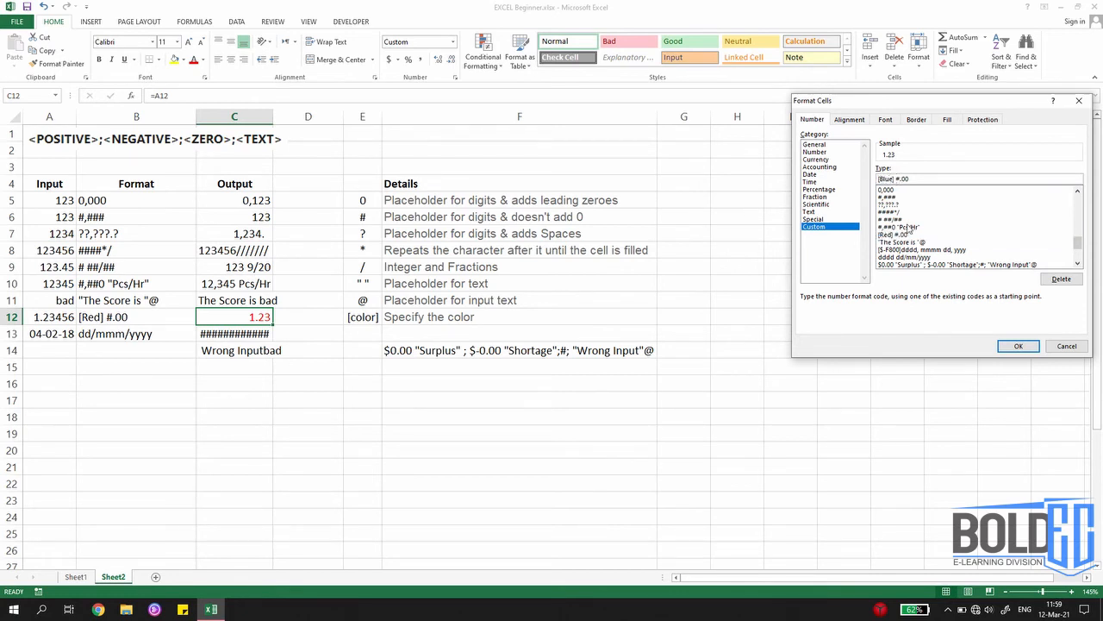
pyautogui.click(1003, 343)
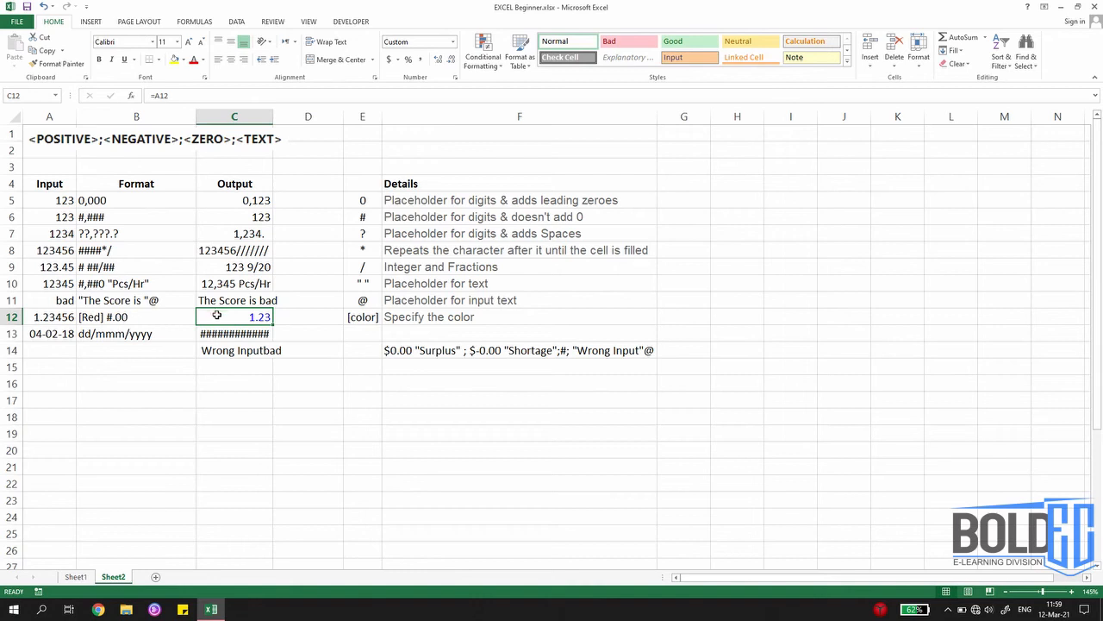
# - Update the format description in B12 to read [Blue] #.00
pyautogui.doubleClick(99, 317)
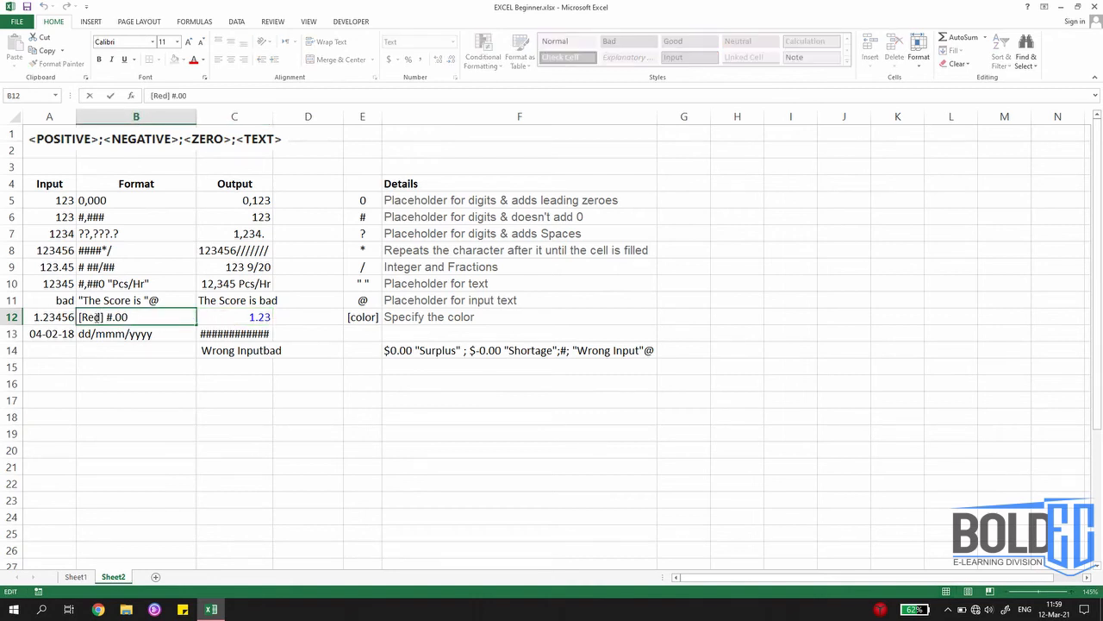
pyautogui.doubleClick(90, 317)
pyautogui.write('Blue')
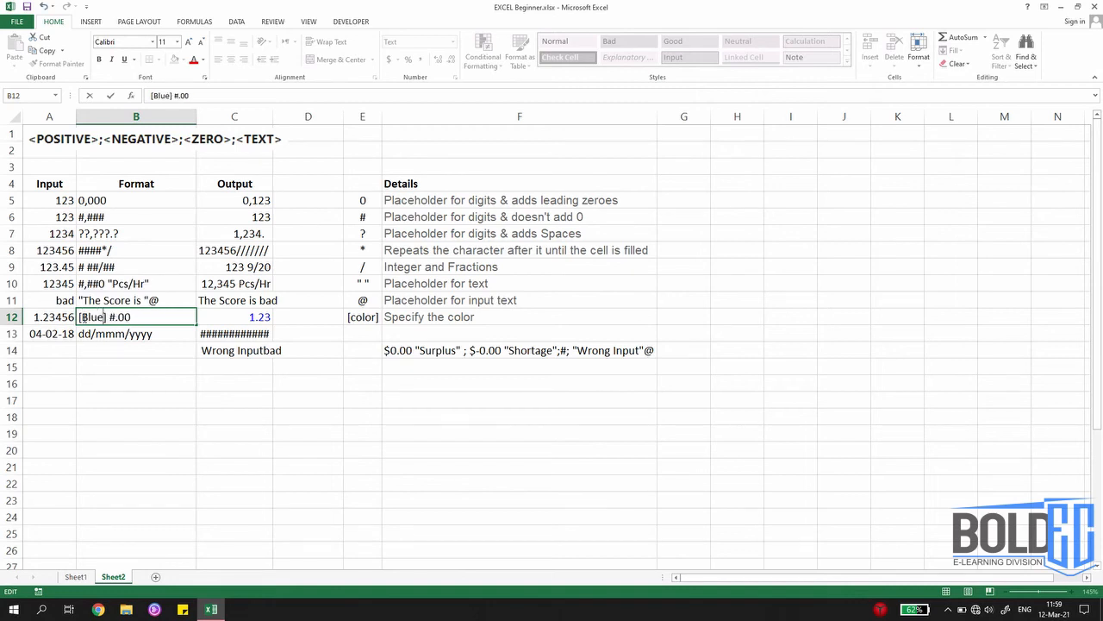
pyautogui.click(100, 332)
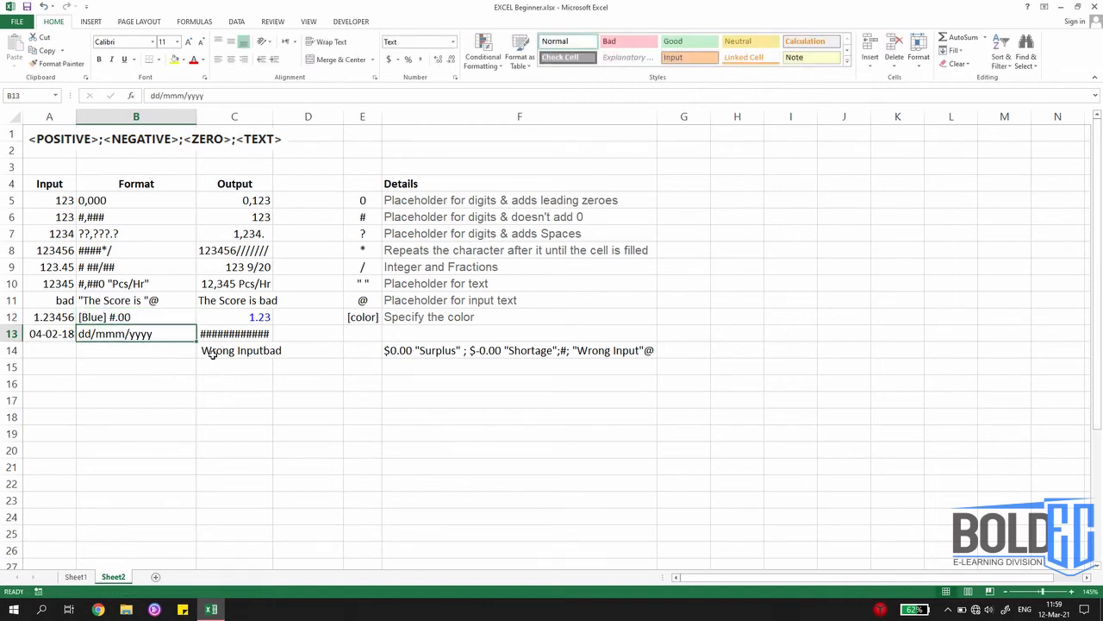
# - Widen column C so the date in C13 fits, and clear C13's existing custom format code
pyautogui.moveTo(273, 116); pyautogui.dragTo(301, 114)
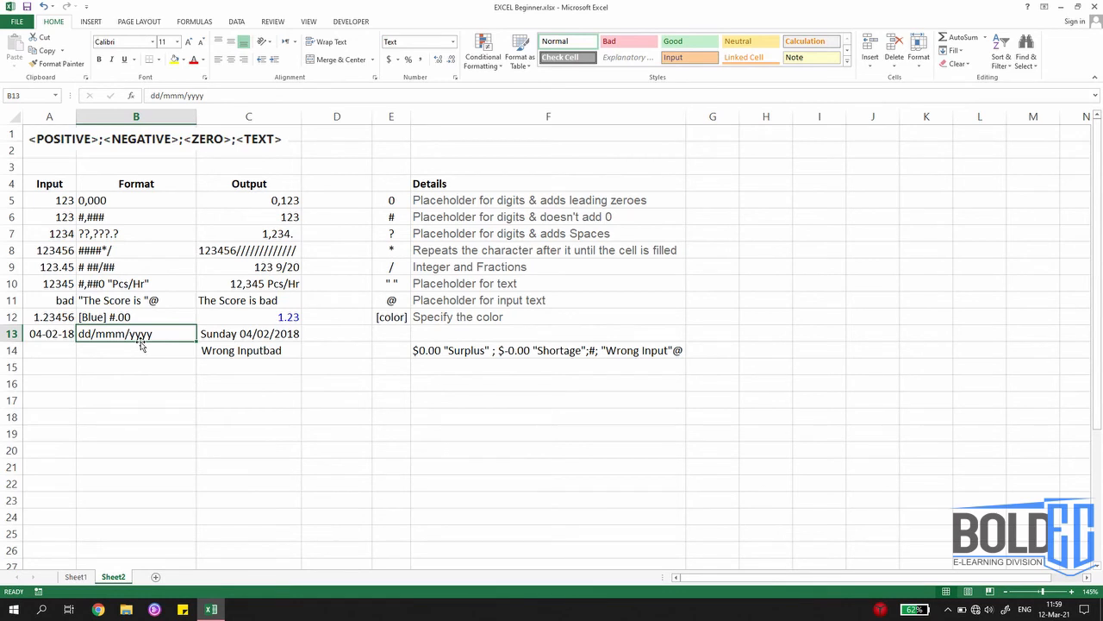
pyautogui.press('Right')
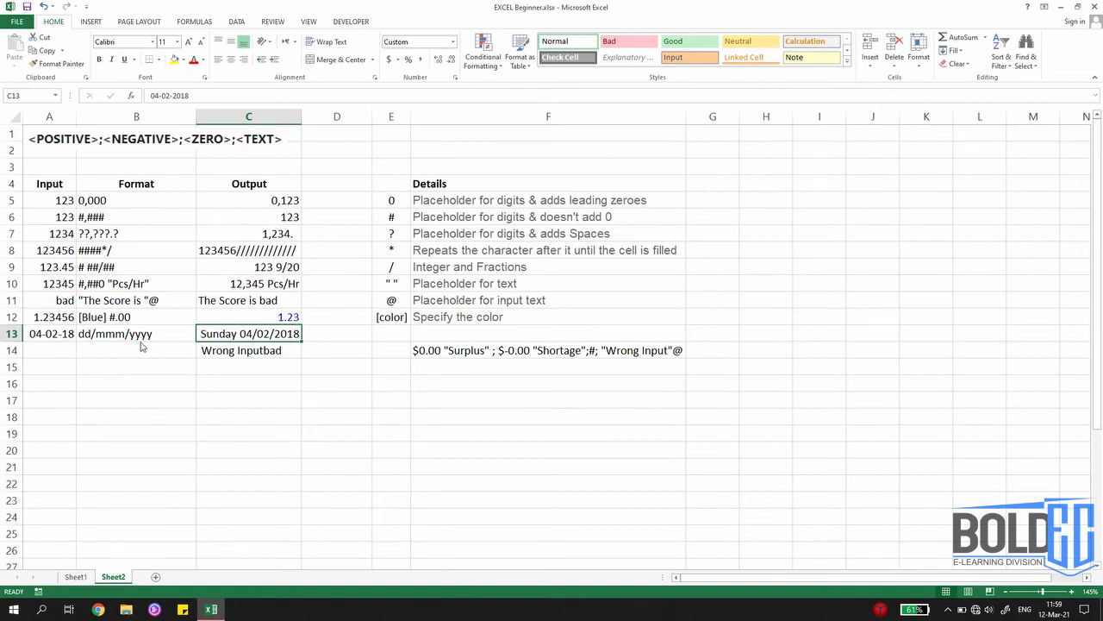
pyautogui.hotkey('ctrl', '1')
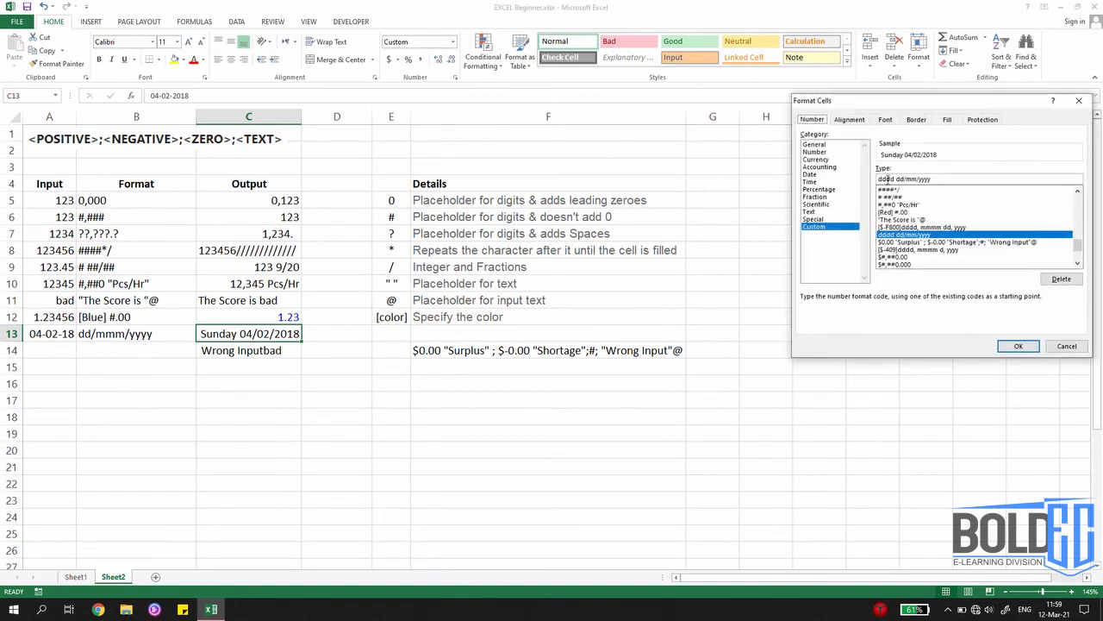
pyautogui.moveTo(880, 179); pyautogui.dragTo(993, 179)
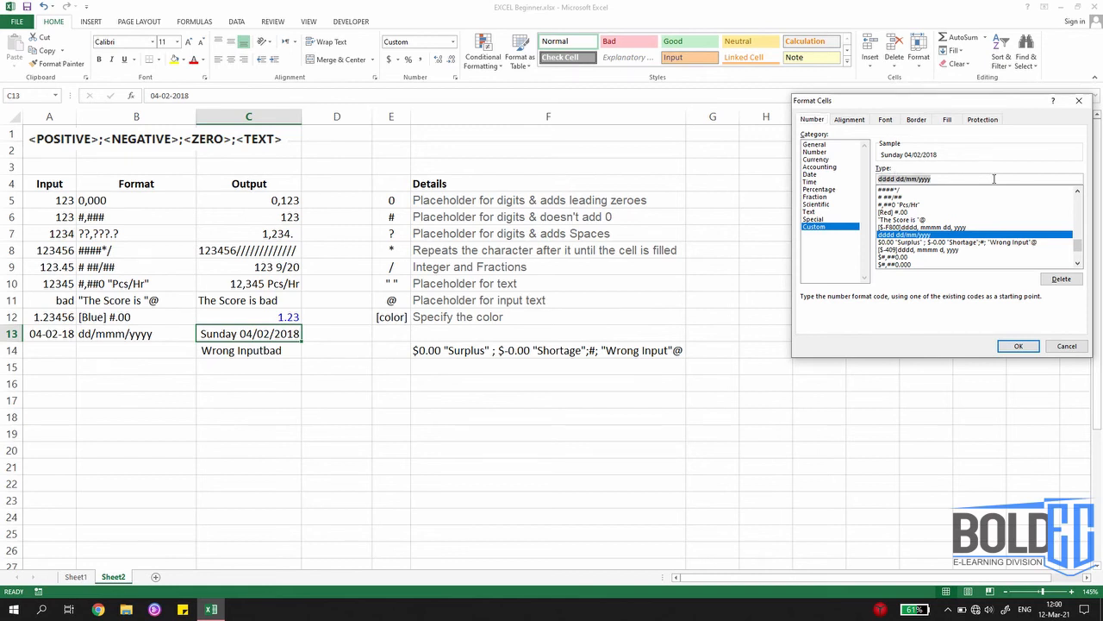
pyautogui.press('BackSpace')
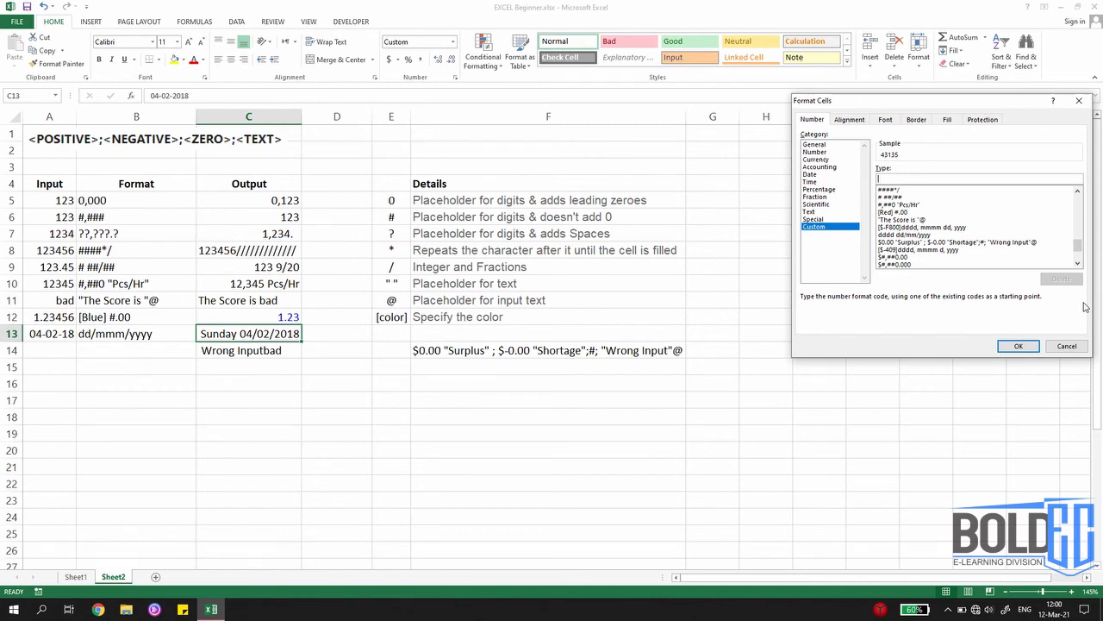
# - Build a dd/mm/yyyy date code as the custom number format for C13
pyautogui.write('dd')
pyautogui.write('mm')
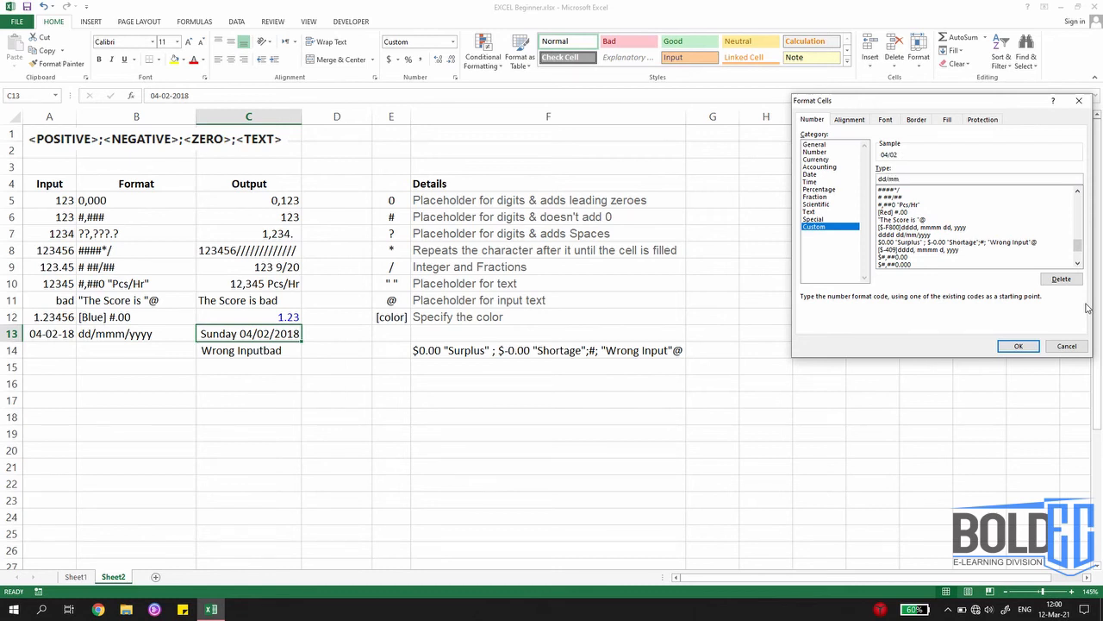
pyautogui.write('/y')
pyautogui.write('yy')
pyautogui.press('BackSpace')
pyautogui.write('y')
# - Extend the date code to dddd dd/mmmm/yyyy with full month and weekday names, and apply it to C13
pyautogui.press('Left')
pyautogui.press('Left')
pyautogui.press('Left')
pyautogui.write('m')
pyautogui.write('m')
pyautogui.press('Left')
pyautogui.write('dddd')
pyautogui.click(1019, 346)
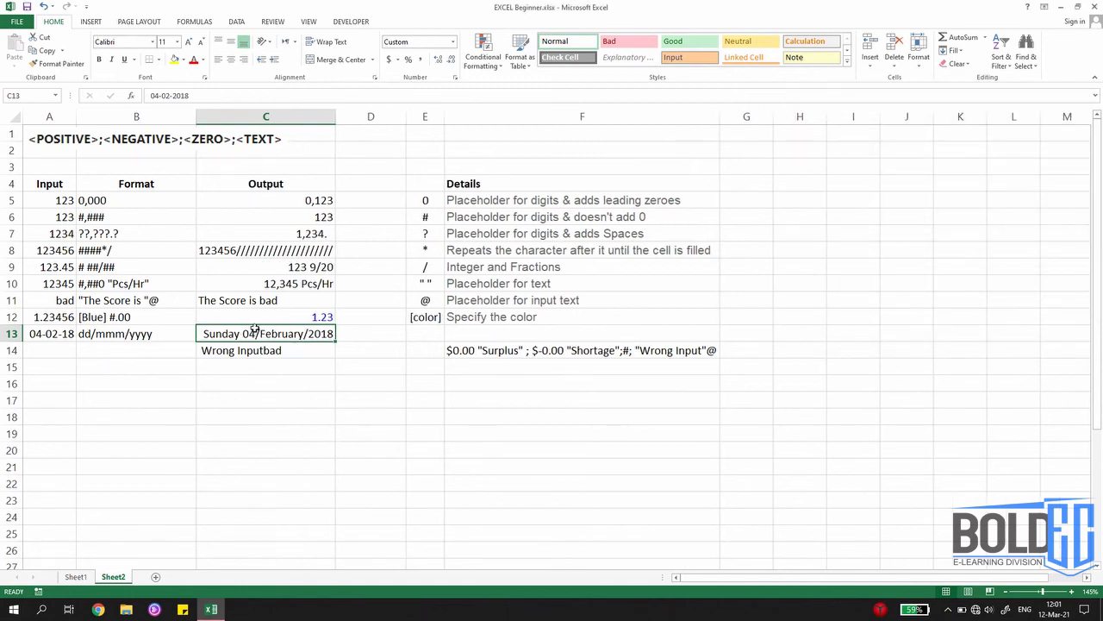
# - Update the format description in B13 to read dddd dd/mmmm/yyyy
pyautogui.click(90, 334)
pyautogui.doubleClick(80, 334)
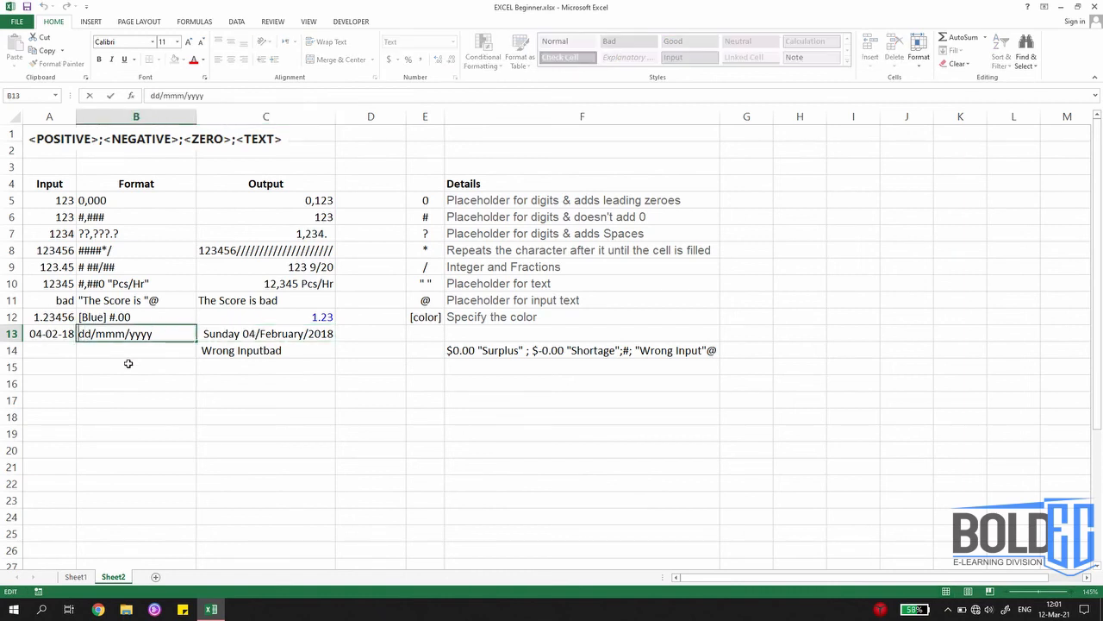
pyautogui.write('dddd')
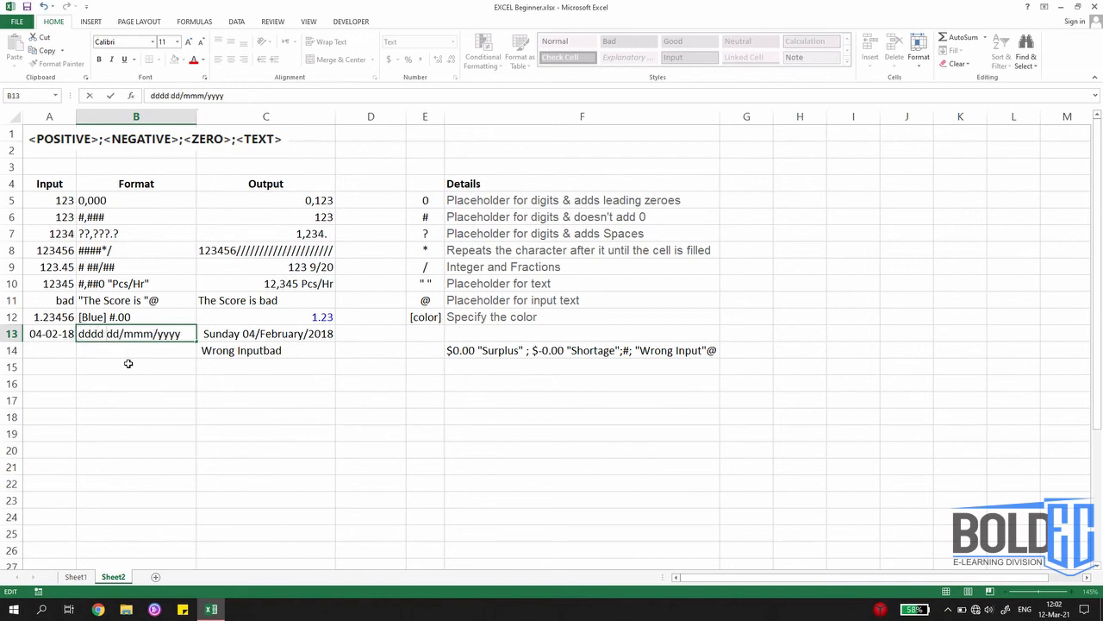
pyautogui.press('Right')
pyautogui.press('Right')
pyautogui.press('Right')
pyautogui.write('m')
pyautogui.press('Return')
# - Rewrite C14's custom number format as $0.00 "Surplus" ; $-0.00 "Shortage" ; # ; "wrong Input "@ and apply it
pyautogui.press('Right')
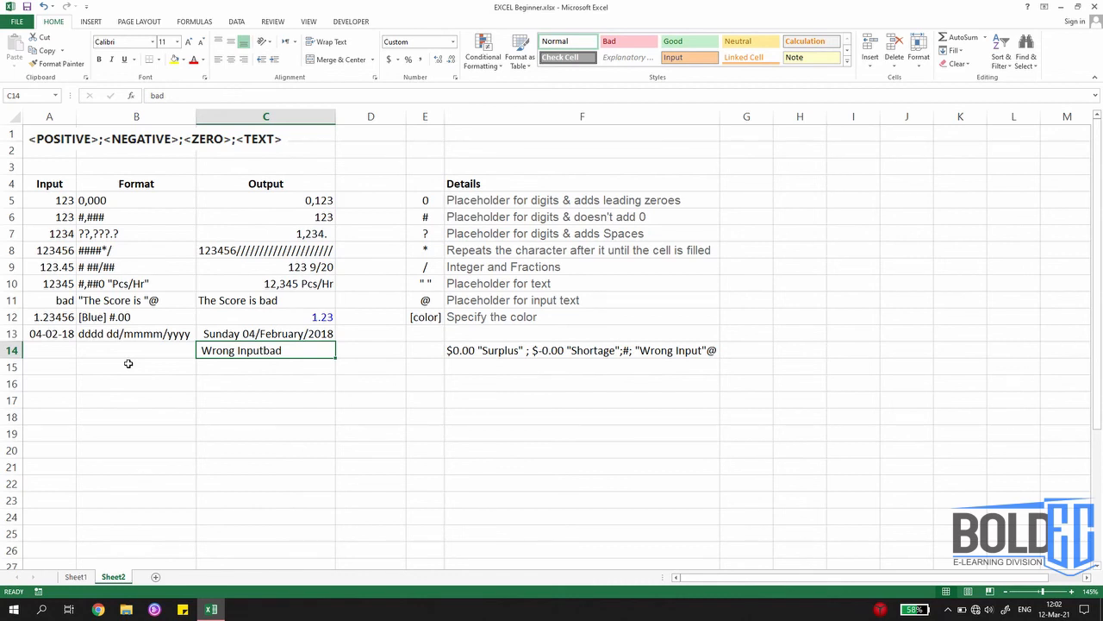
pyautogui.hotkey('ctrl', '1')
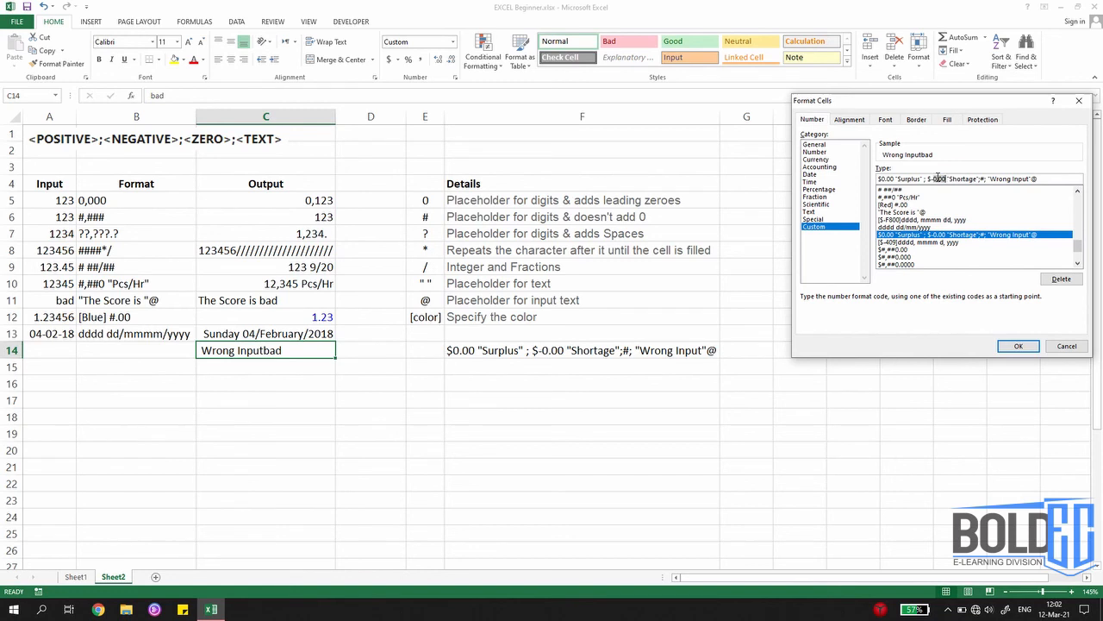
pyautogui.moveTo(1037, 179); pyautogui.dragTo(775, 178)
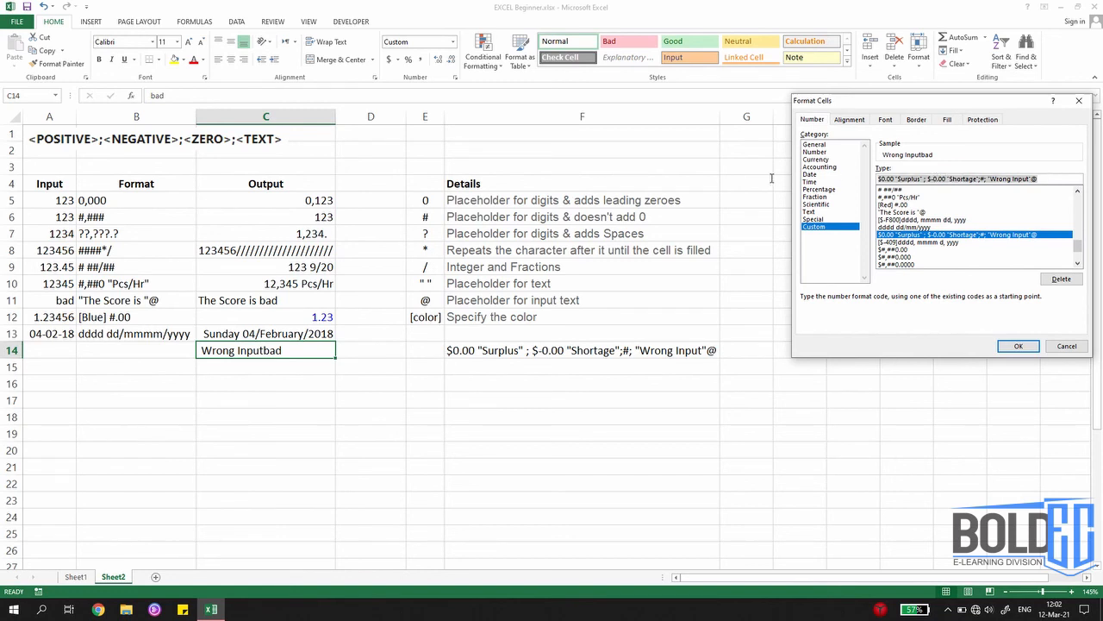
pyautogui.press('BackSpace')
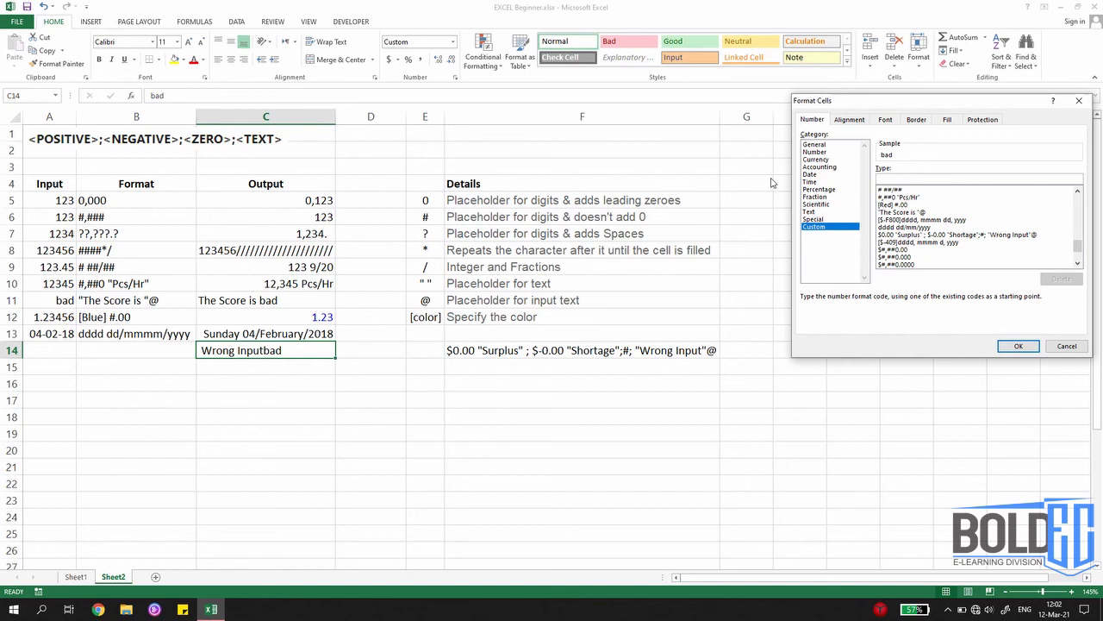
pyautogui.write('$0.00 "Surplus')
pyautogui.write('" ; $-0.')
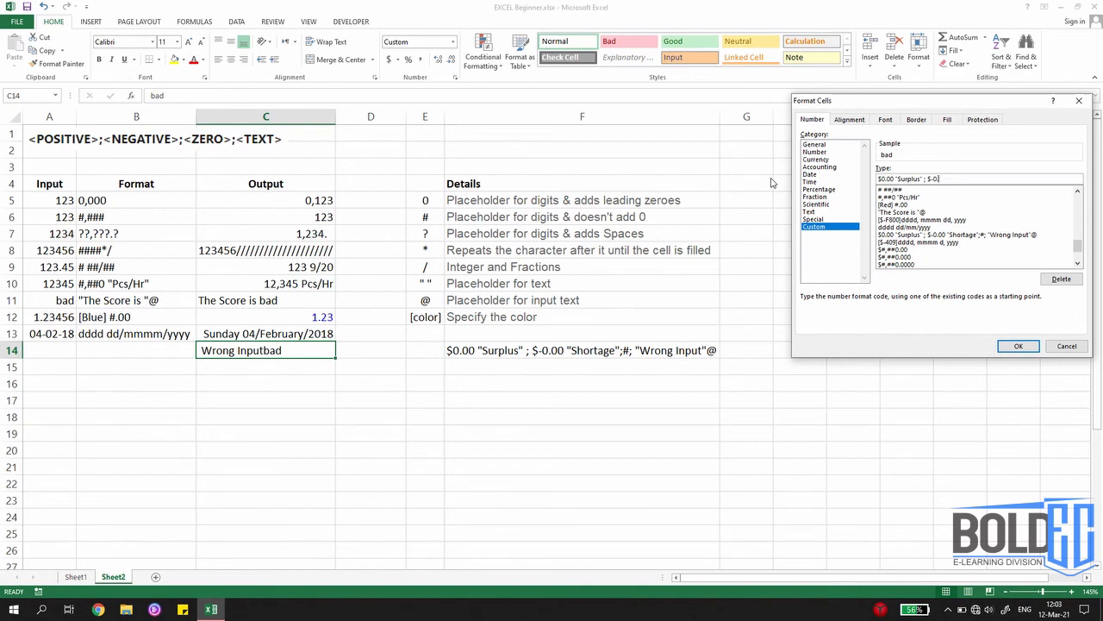
pyautogui.write('00')
pyautogui.write(' "Shortage')
pyautogui.write(';')
pyautogui.write('# ;')
pyautogui.write('"wrong Input "@')
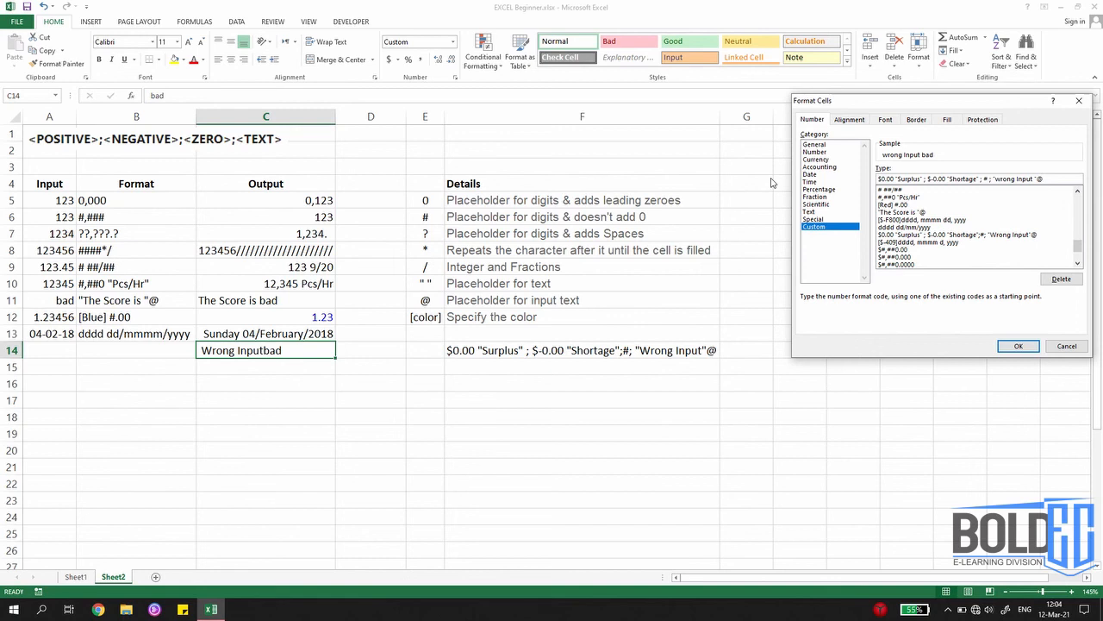
pyautogui.click(1019, 346)
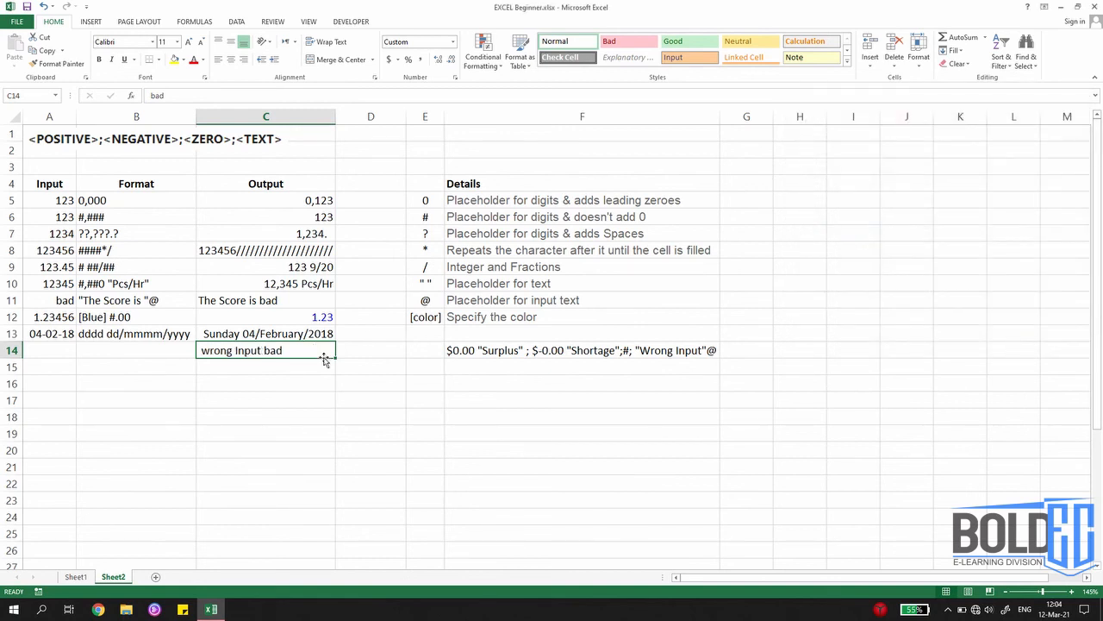
# - Enter 123 in C14 and change it to -123 to test the Surplus and Shortage sections
pyautogui.write('123')
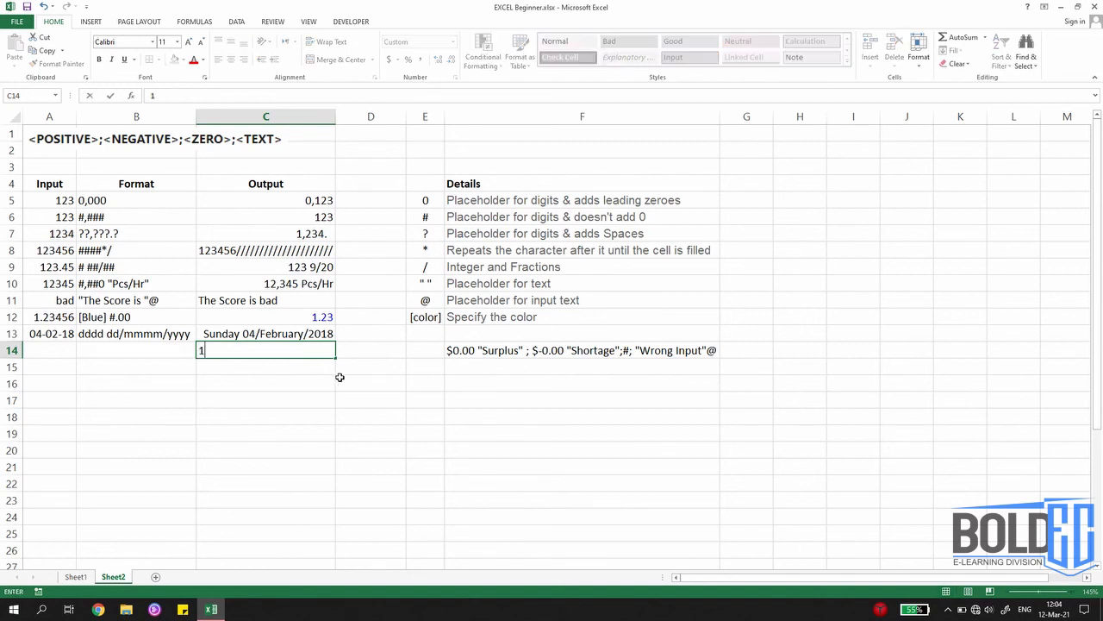
pyautogui.press('Return')
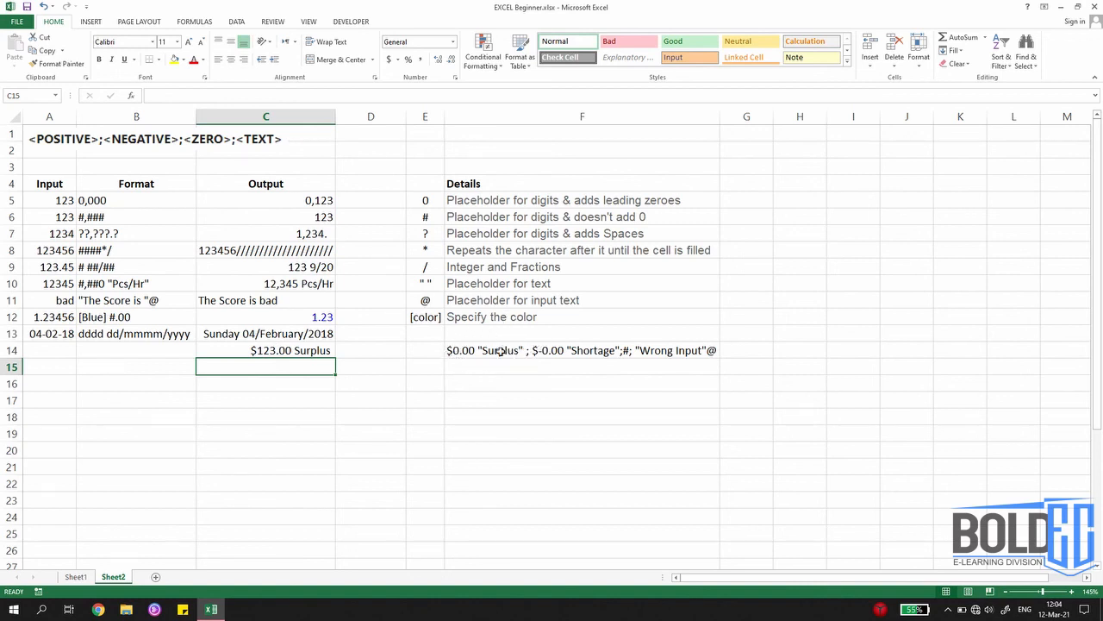
pyautogui.click(322, 350)
pyautogui.doubleClick(323, 349)
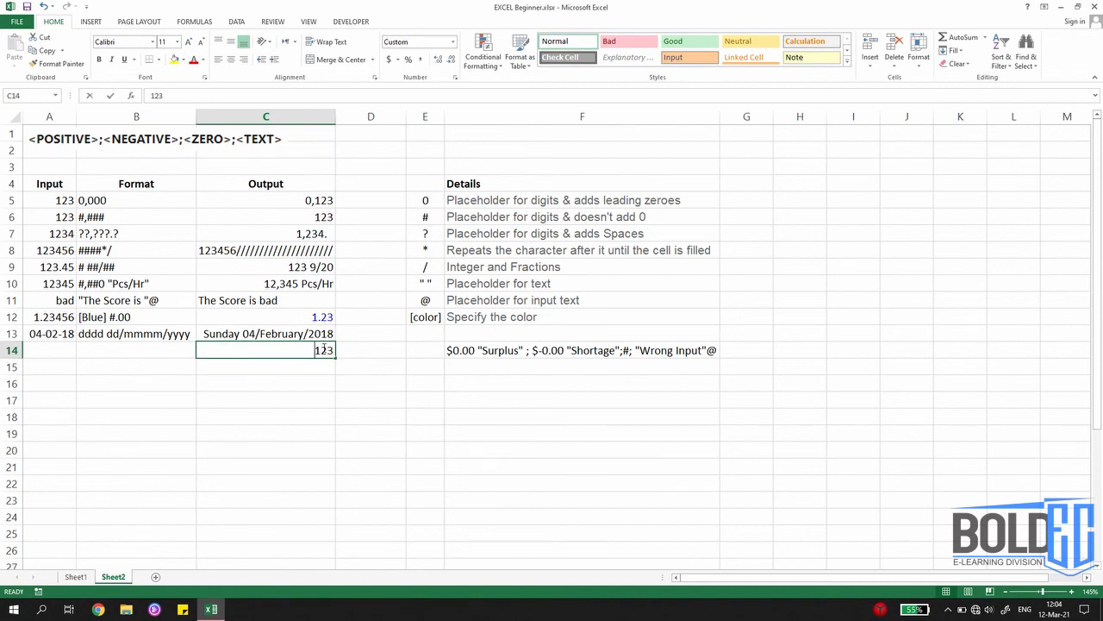
pyautogui.write('-')
pyautogui.press('Return')
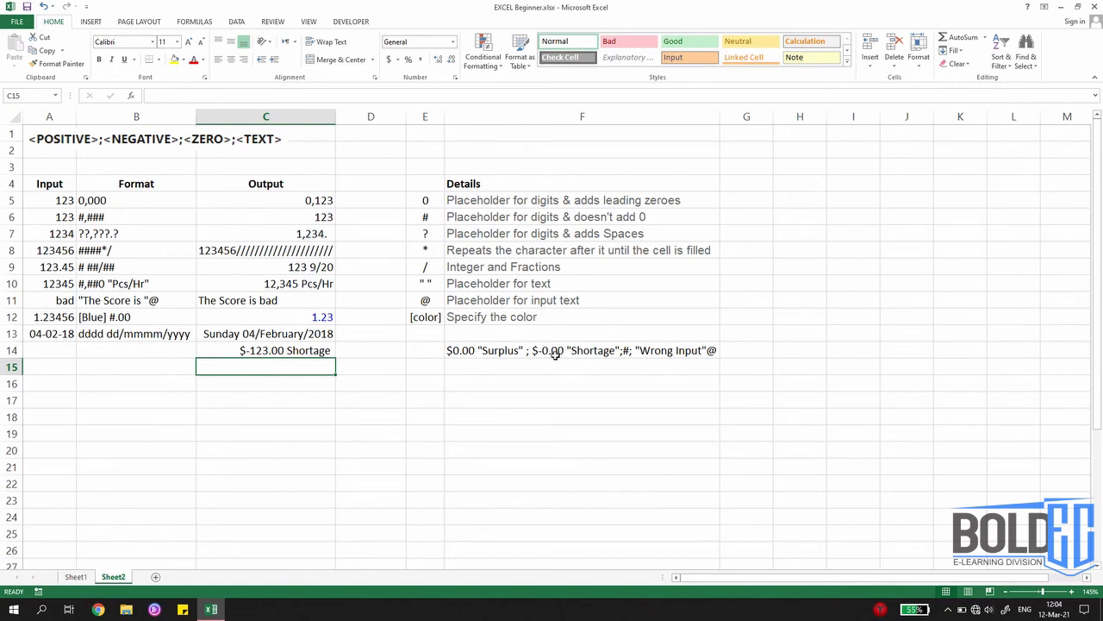
# - Replace the value in C14 with 0 to test the zero section of the format
pyautogui.click(286, 349)
pyautogui.doubleClick(287, 349)
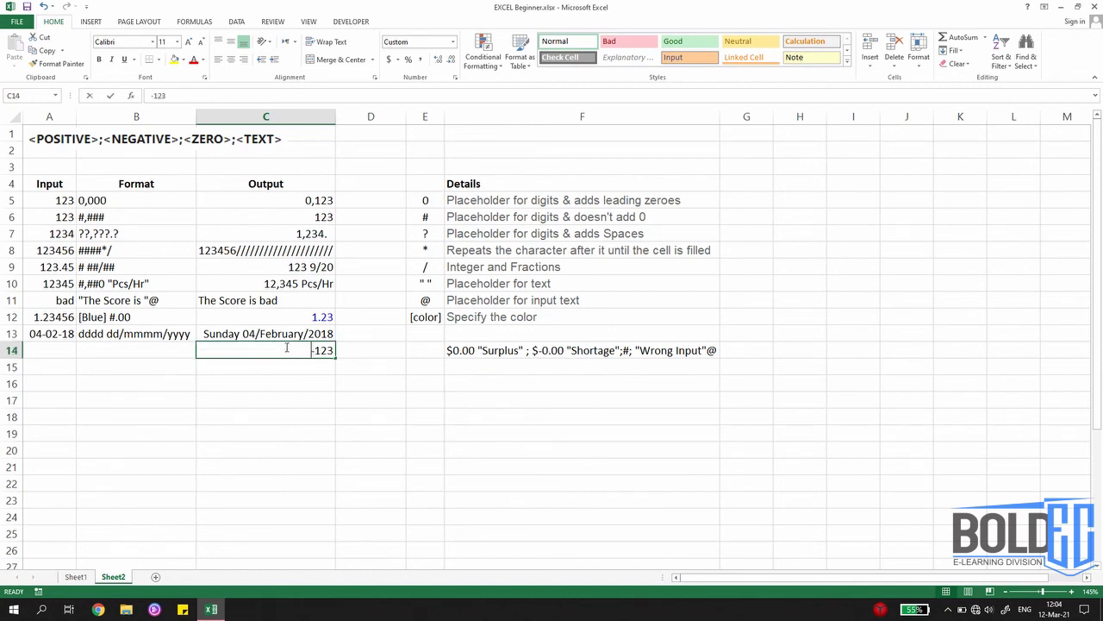
pyautogui.press('Return')
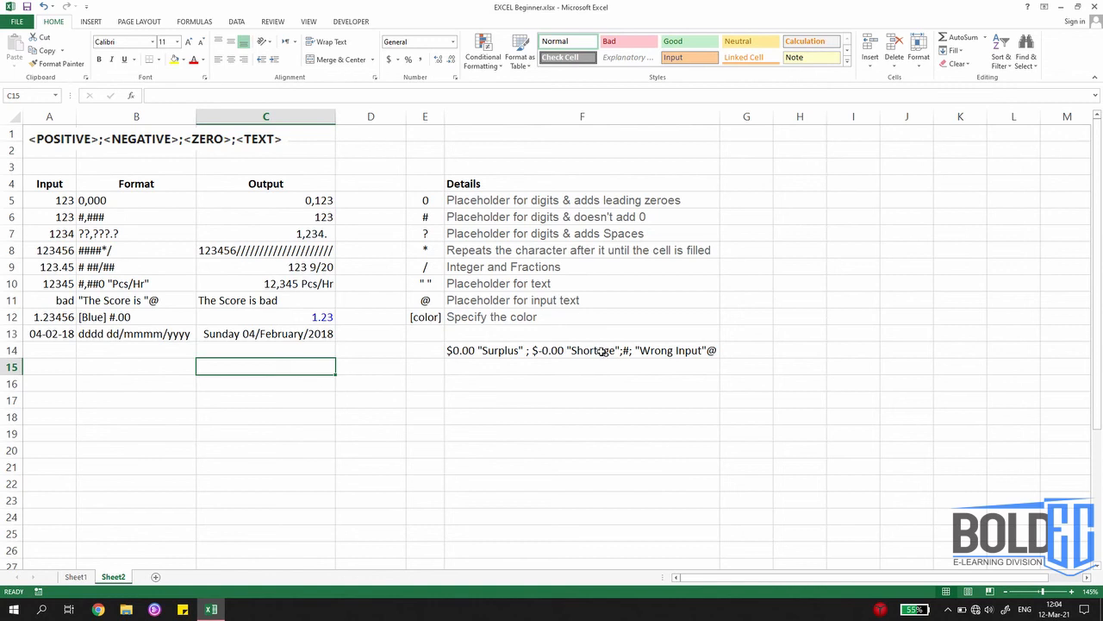
# - Enter the text "blabla" in C14 to test the "wrong Input" text section of the format
pyautogui.click(266, 350)
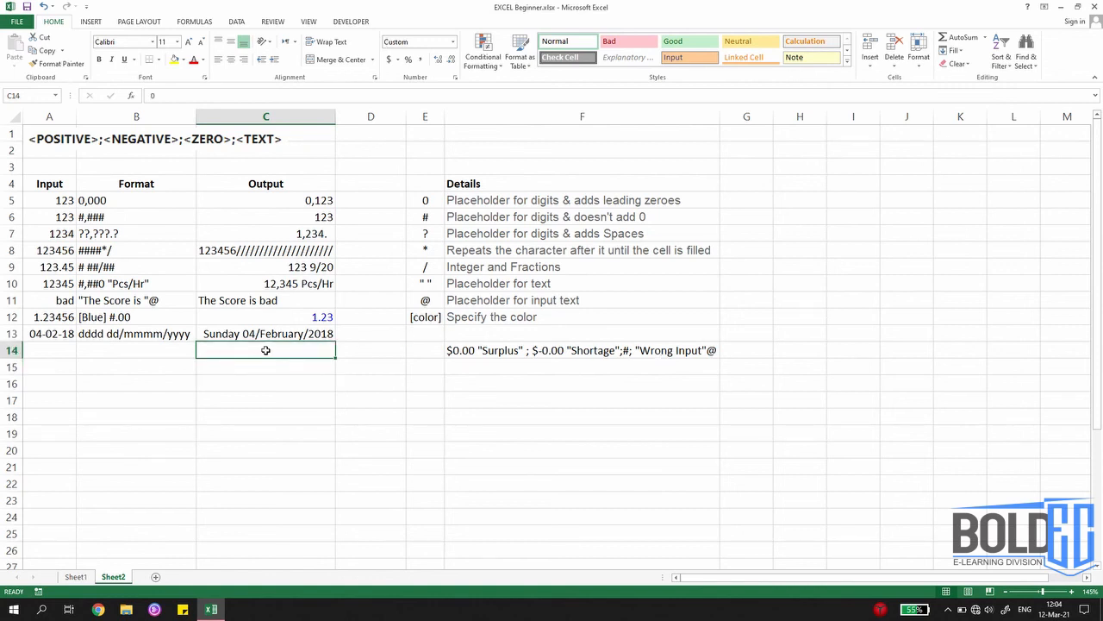
pyautogui.write('blabla')
pyautogui.press('Return')
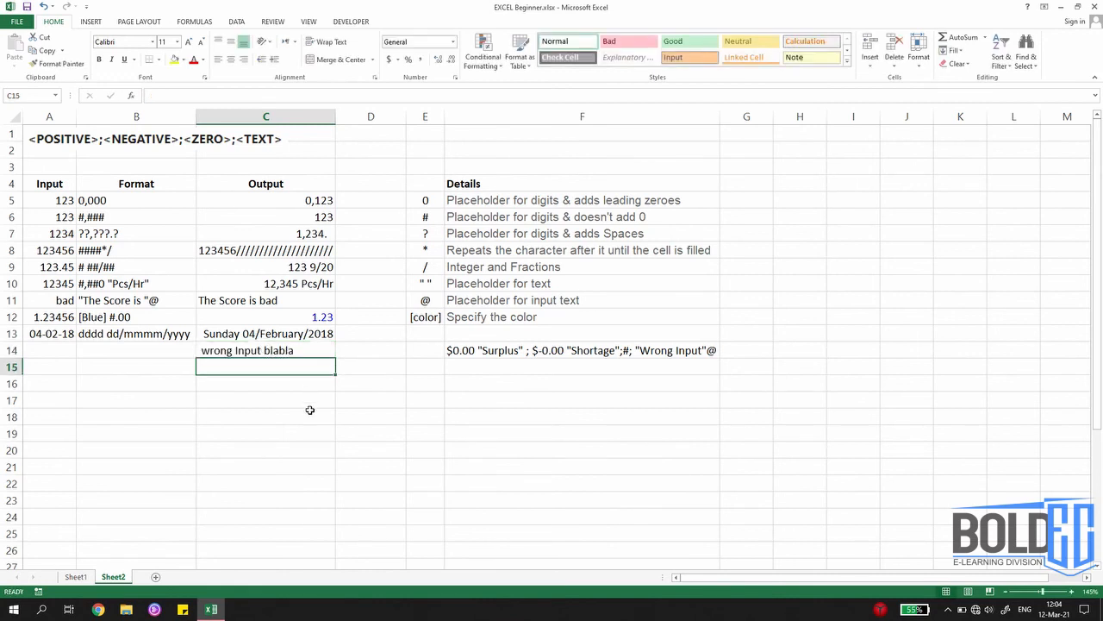
pyautogui.click(290, 349)
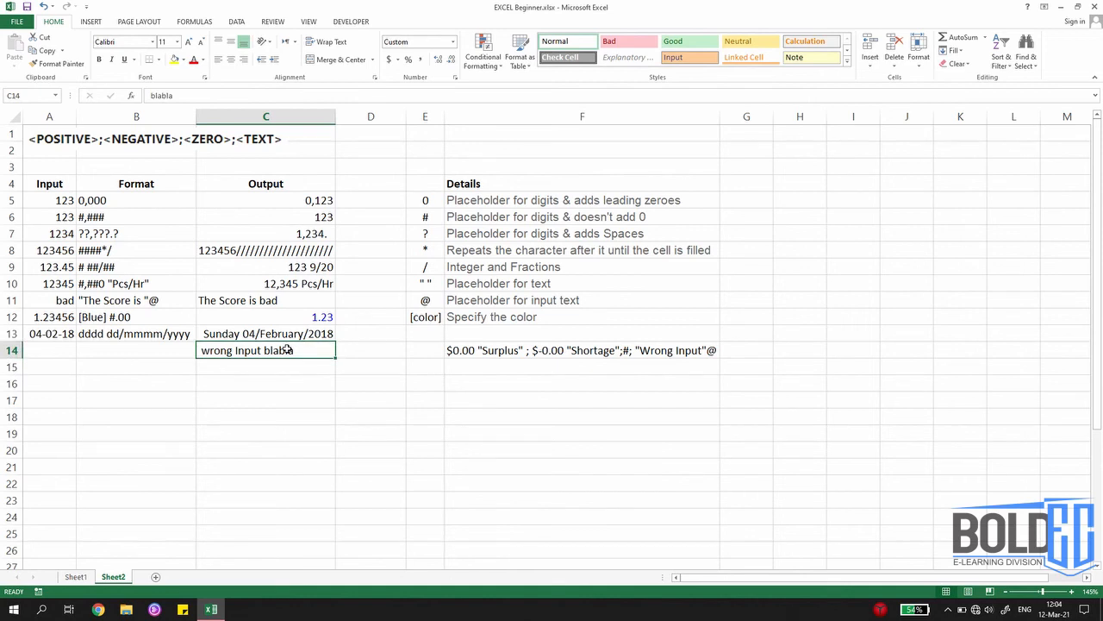